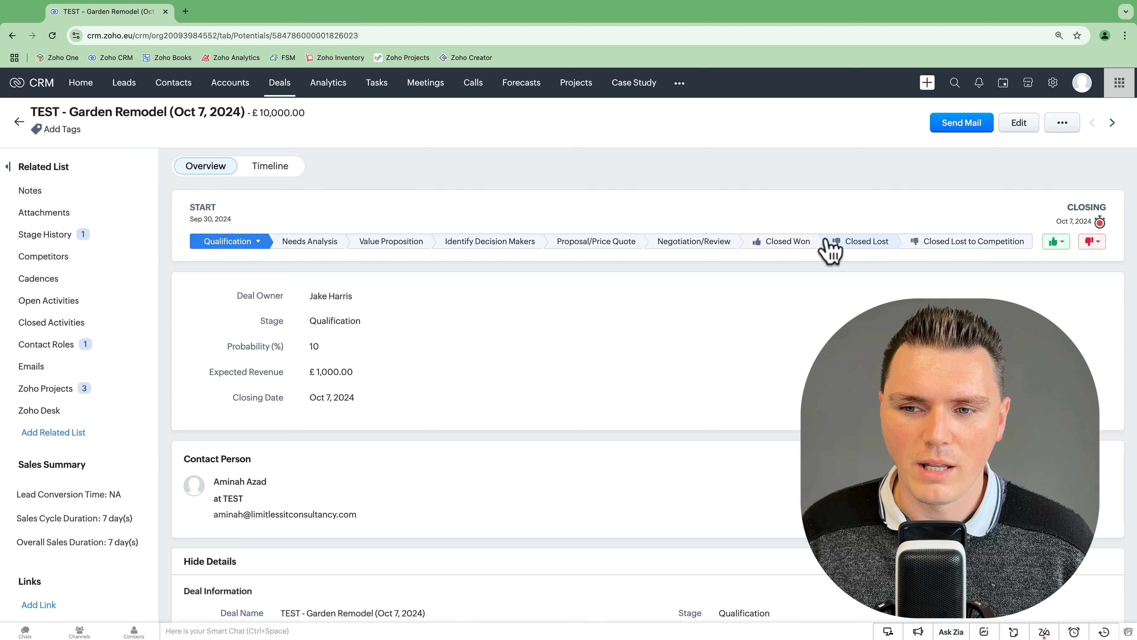
# Switch the Garden Remodel deal through several pipeline stages, including Value Proposition and Negotiation/Review, and return it to Qualification.
pyautogui.click(618, 248)
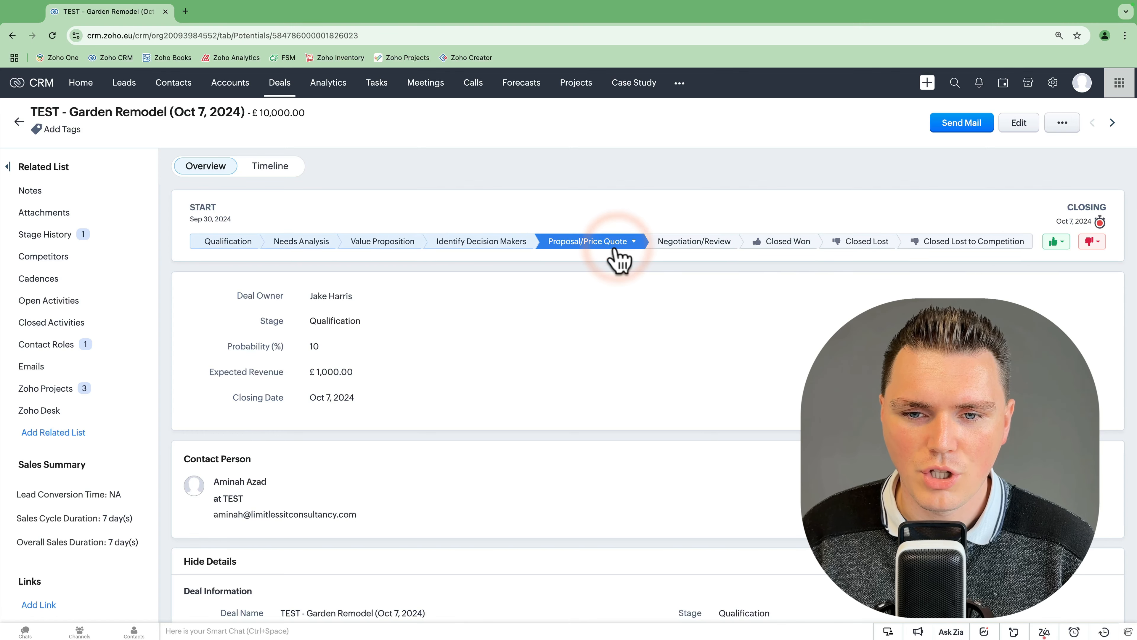
pyautogui.click(384, 244)
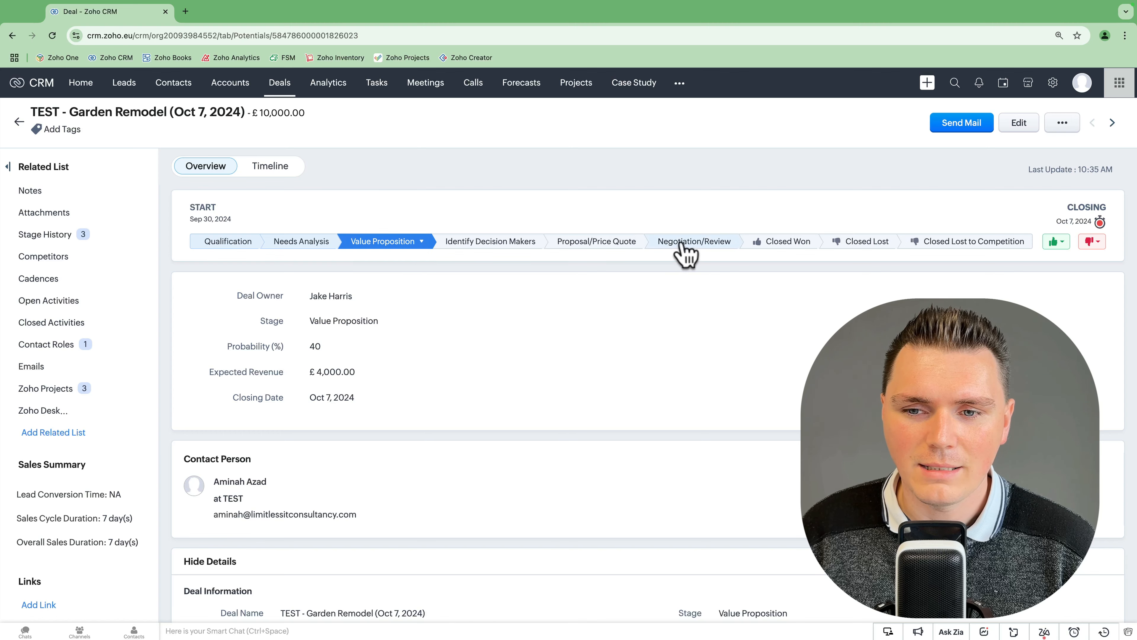
pyautogui.click(681, 245)
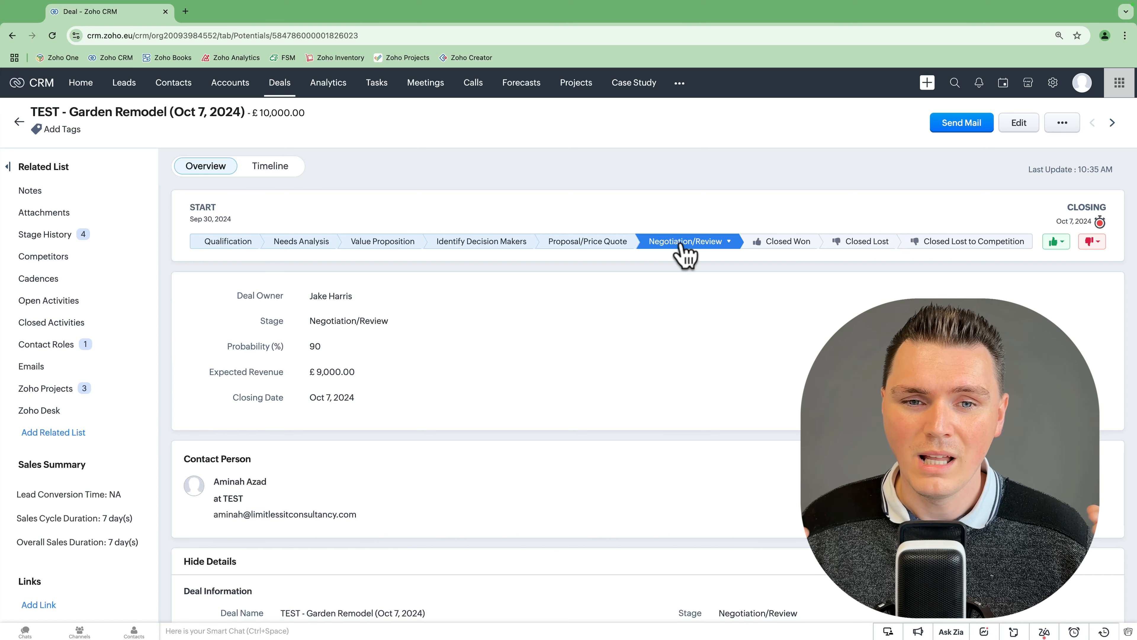
pyautogui.click(581, 249)
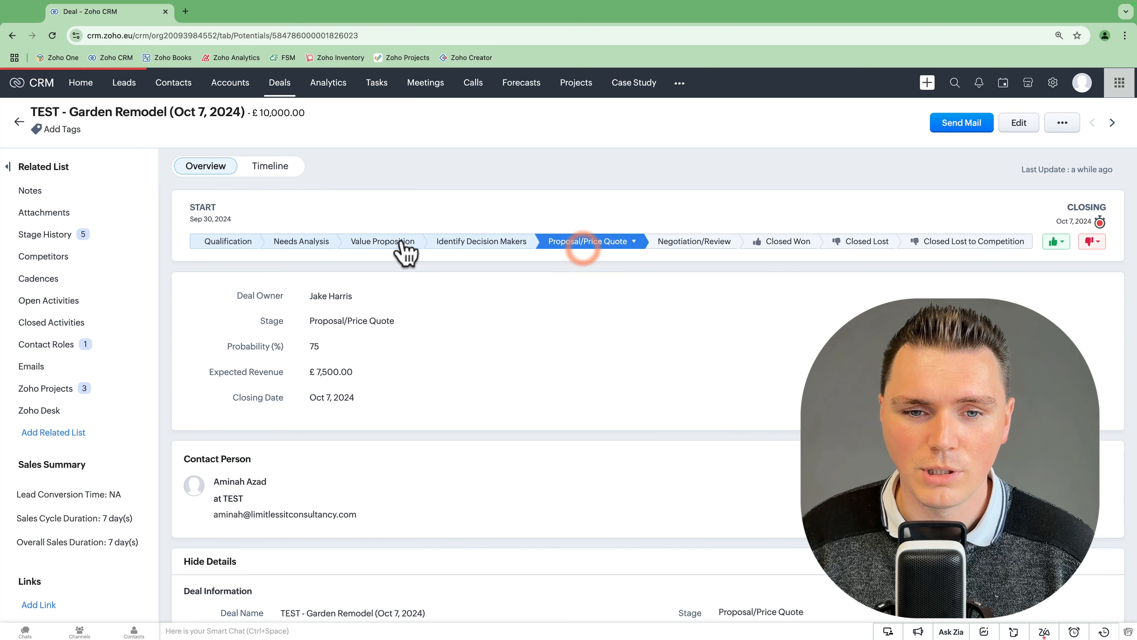
pyautogui.click(370, 247)
pyautogui.click(317, 246)
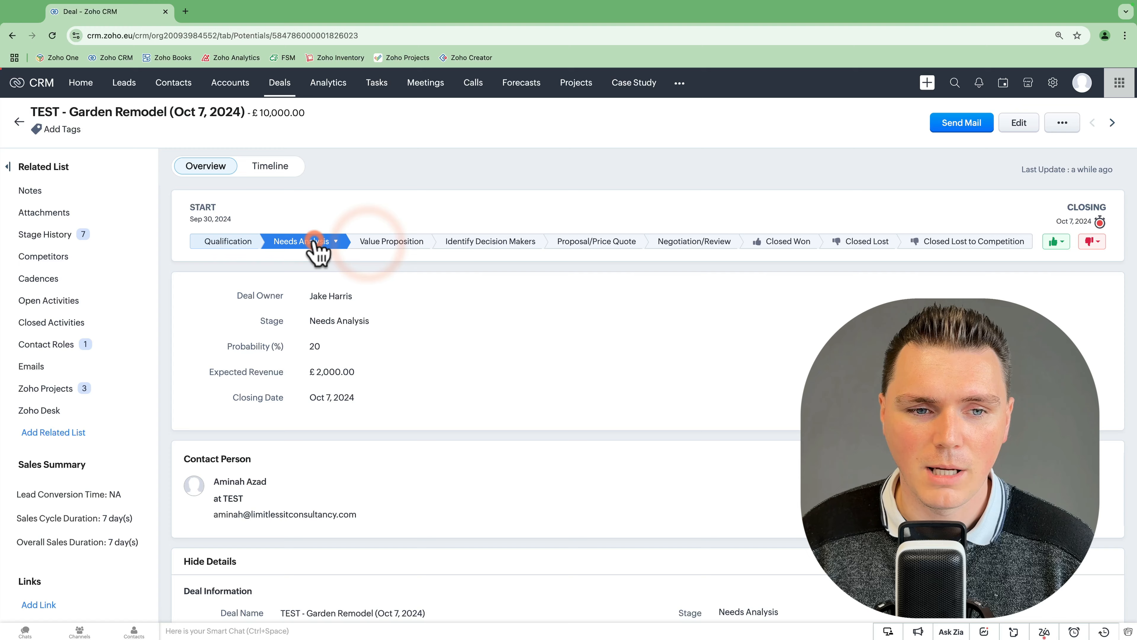
pyautogui.click(248, 244)
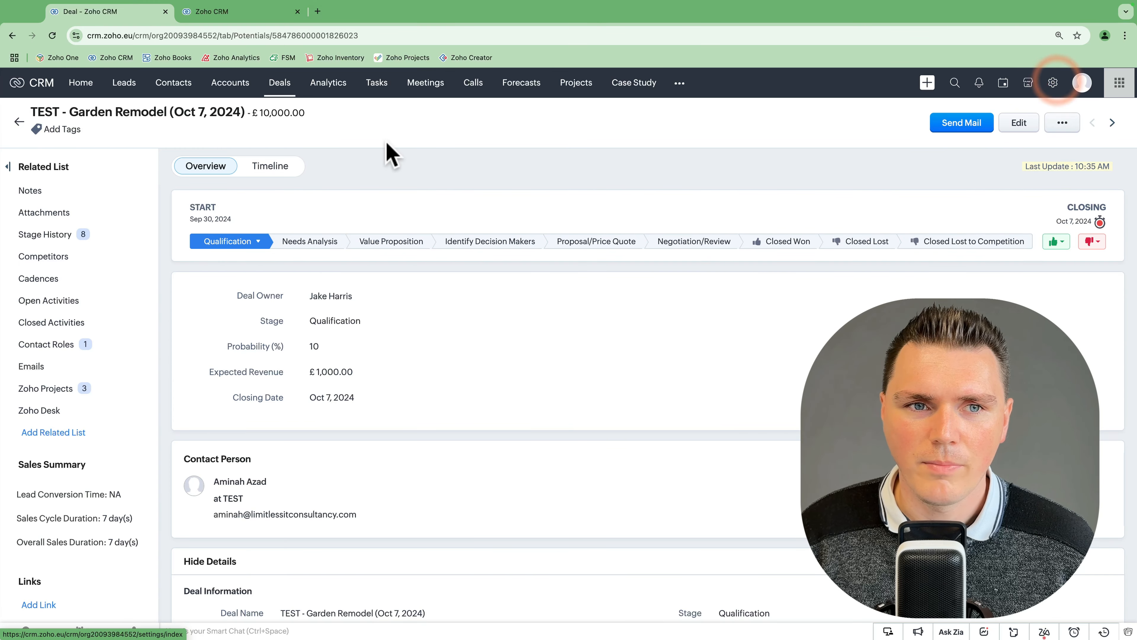
# Search the CRM setup page for "blue" and open the Blueprints settings.
pyautogui.click(250, 11)
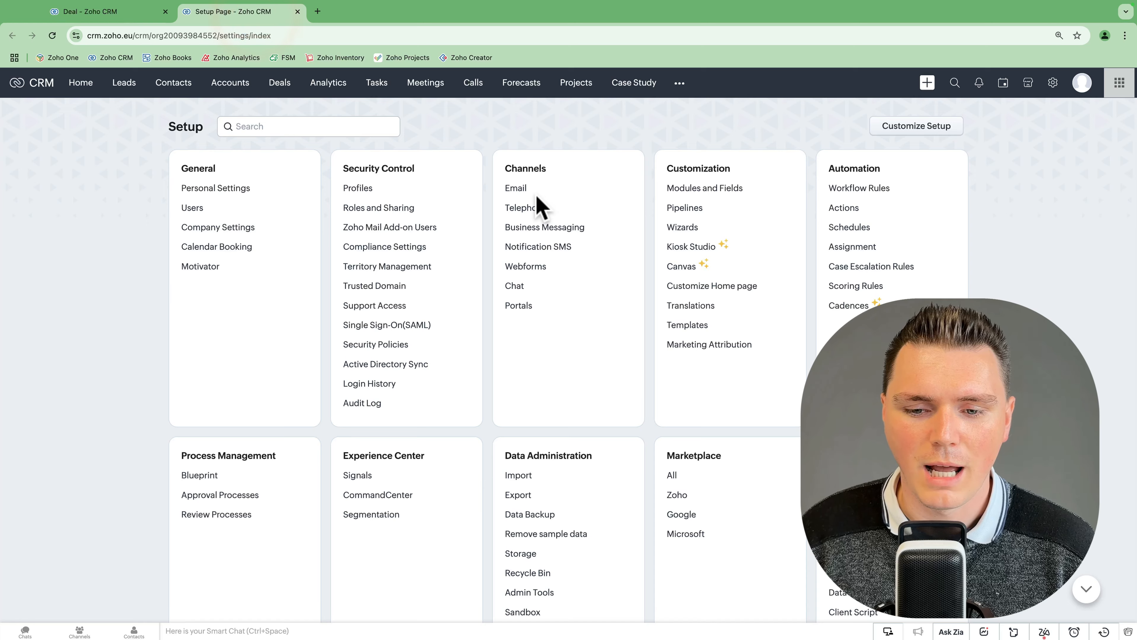
pyautogui.scroll(-3, 539, 206)
pyautogui.scroll(2, 649, 214)
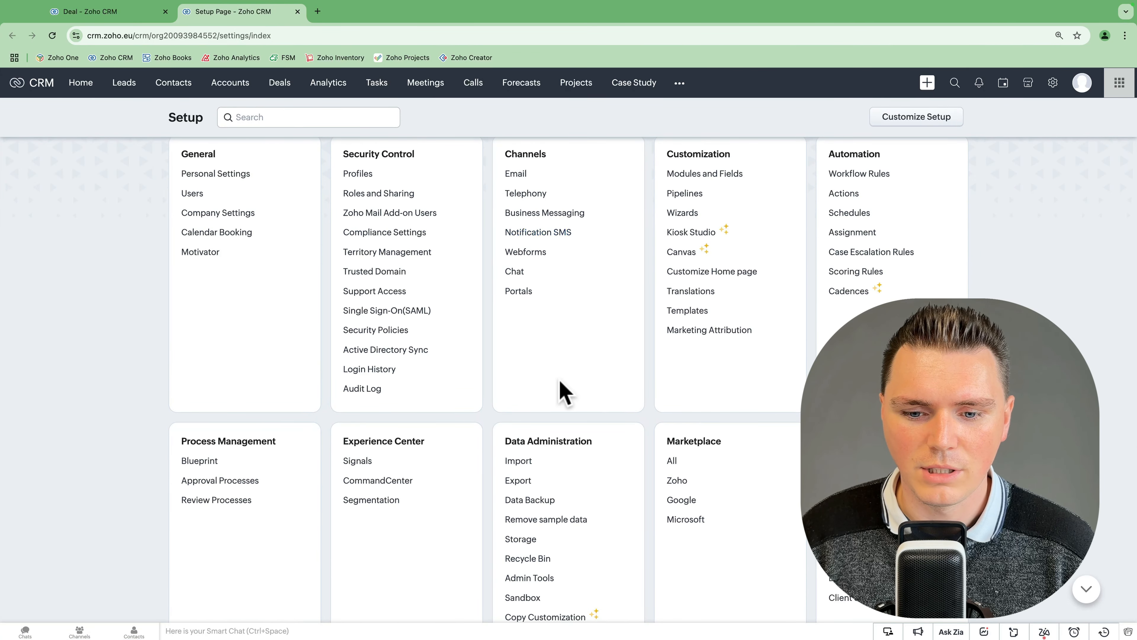
pyautogui.scroll(-2, 561, 388)
pyautogui.scroll(2, 561, 389)
pyautogui.scroll(1, 561, 389)
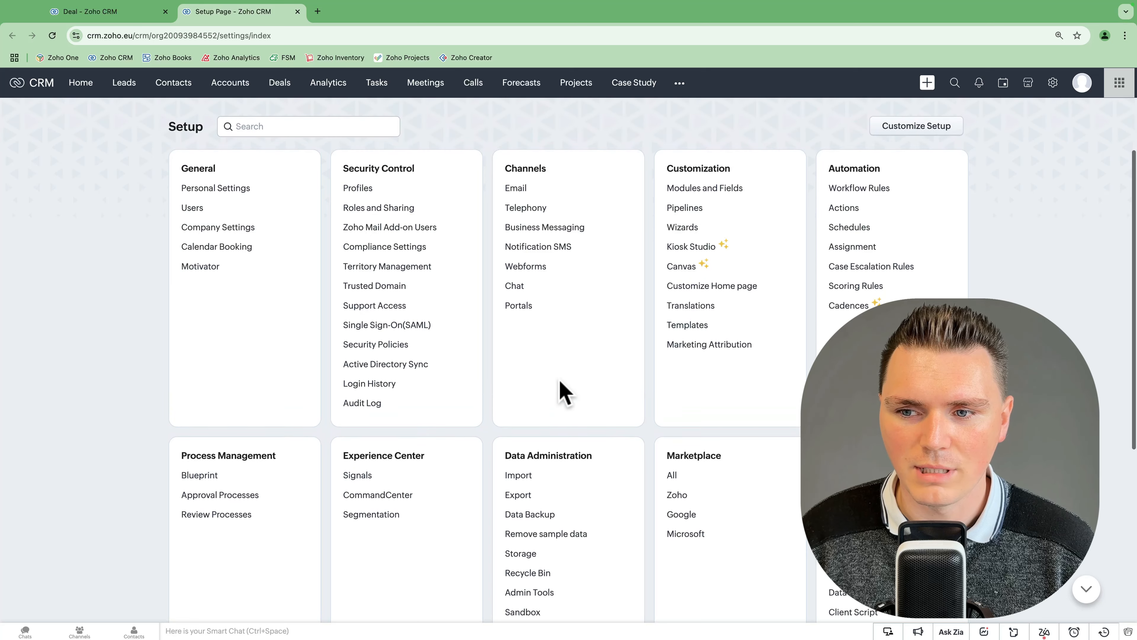
pyautogui.click(288, 127)
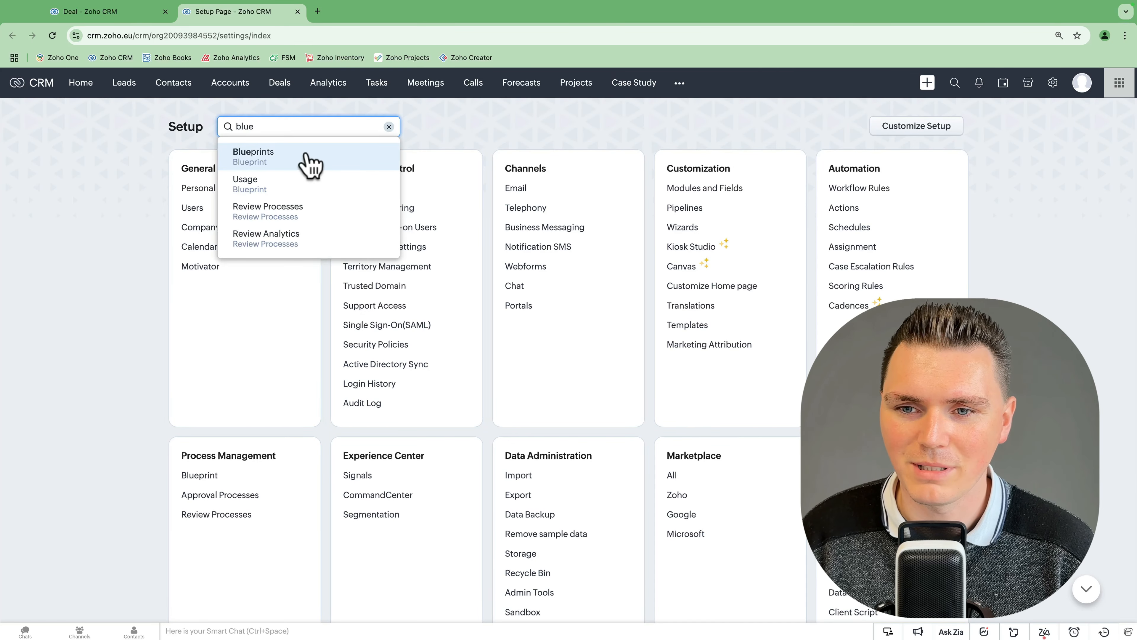
pyautogui.click(308, 161)
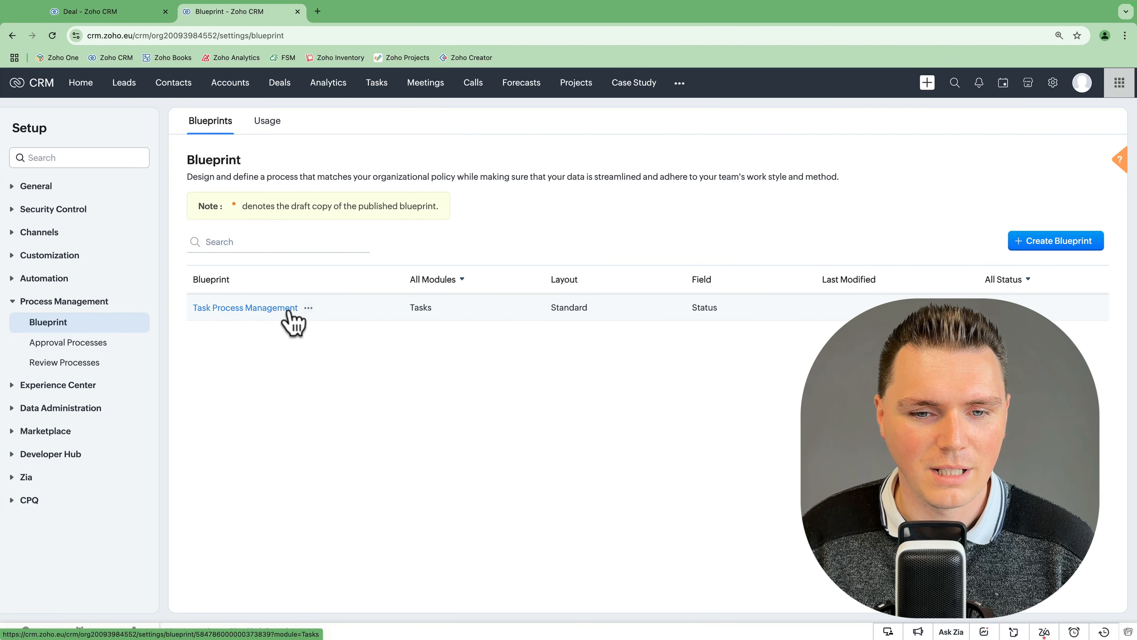
# Filter the blueprint list by the Leads module and reset the filter to All Modules.
pyautogui.click(417, 281)
pyautogui.click(442, 314)
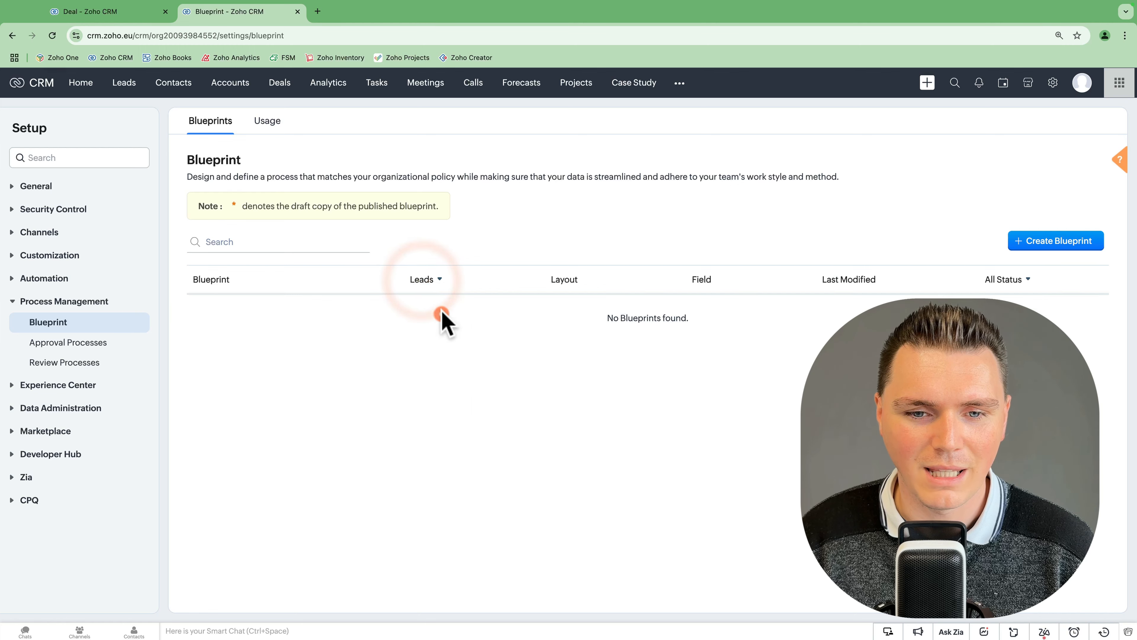
pyautogui.click(432, 280)
pyautogui.click(438, 298)
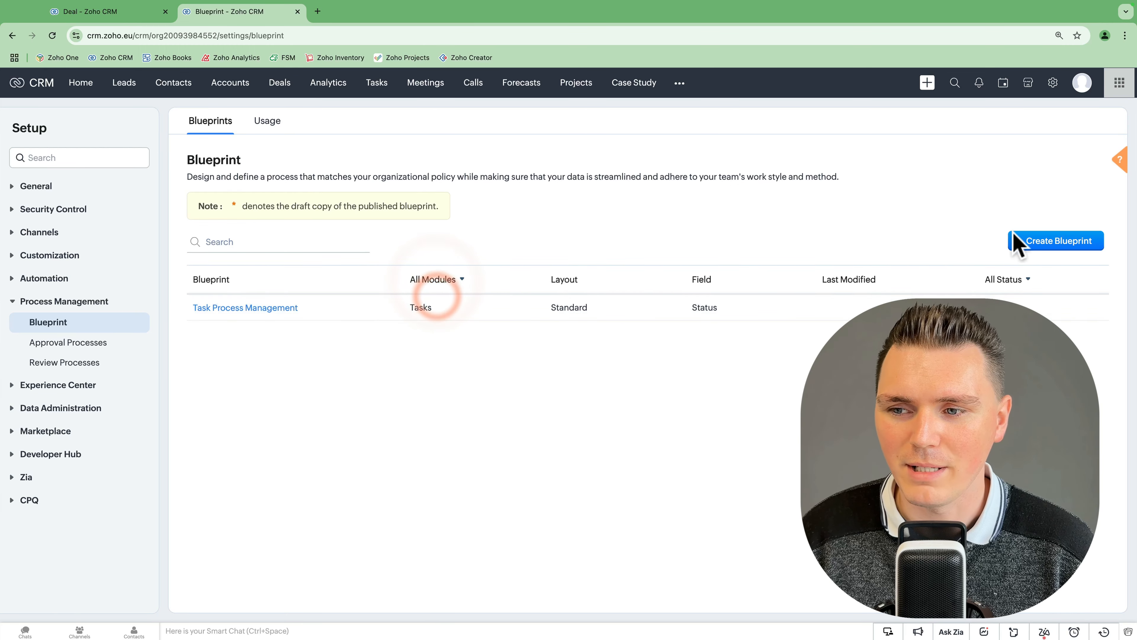
# Start a new blueprint named Deals for the Deals module, using the Standard layout and the Stage field.
pyautogui.click(1067, 244)
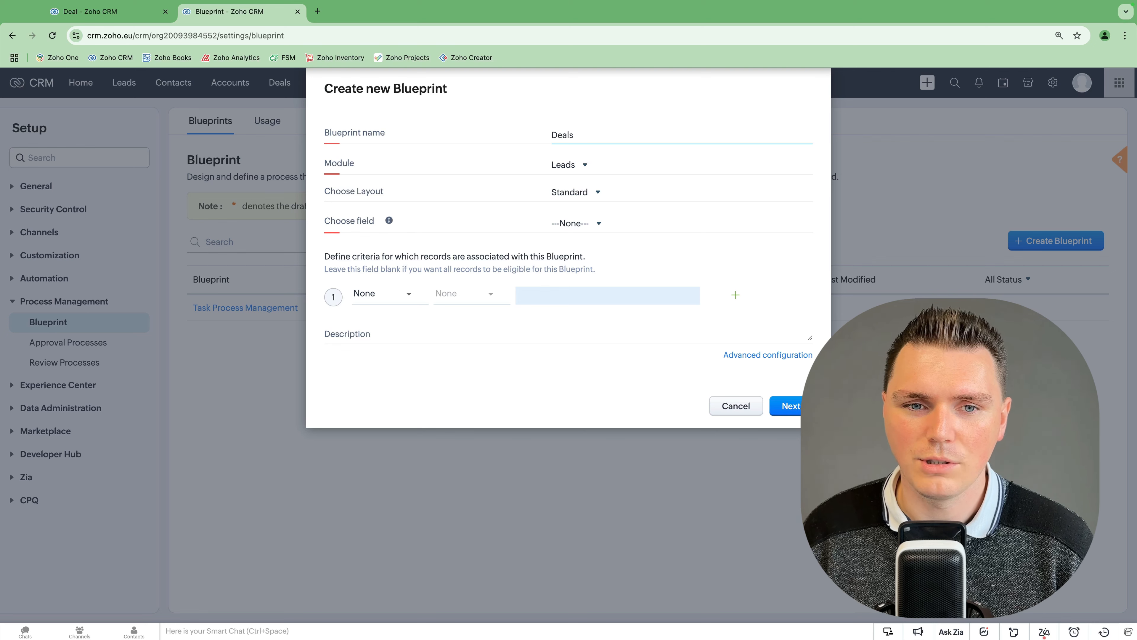
pyautogui.click(566, 175)
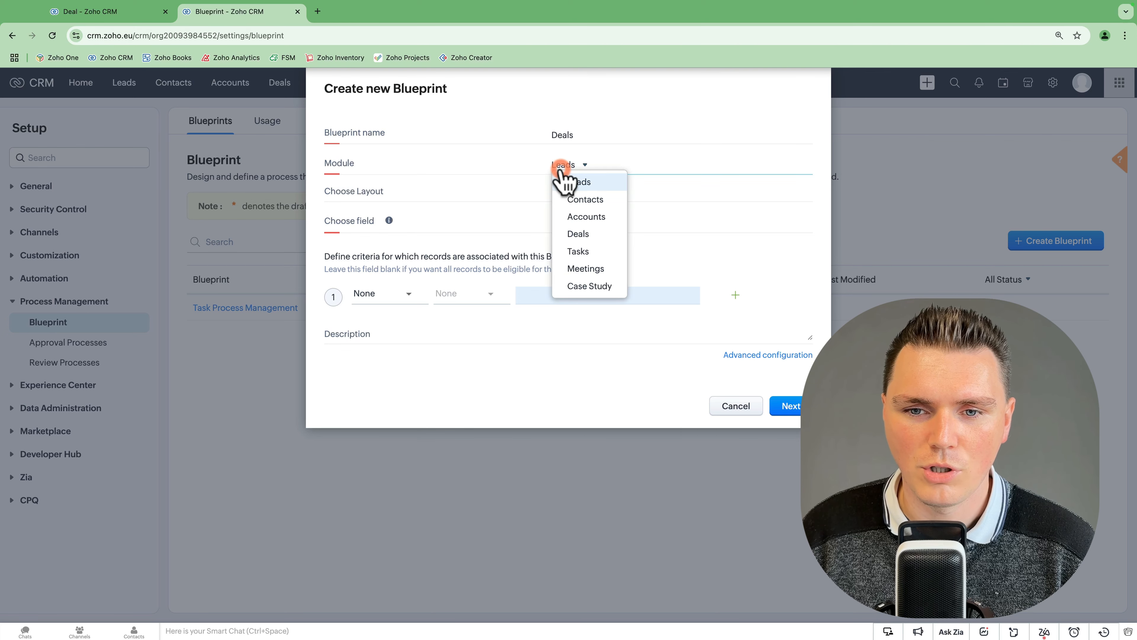
pyautogui.click(578, 229)
pyautogui.click(577, 192)
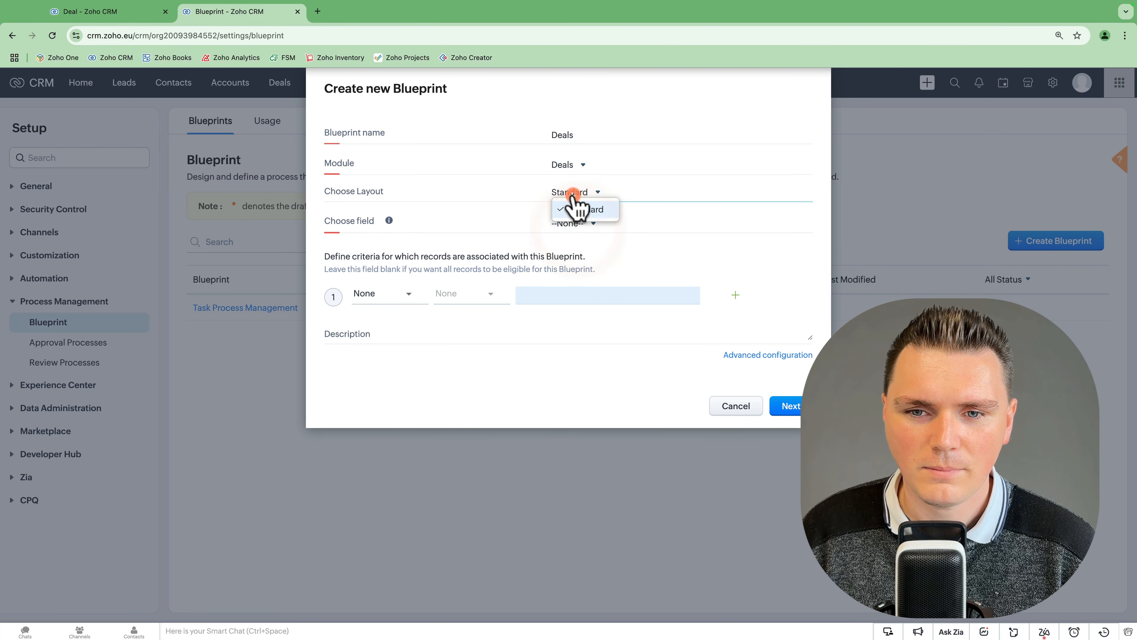
pyautogui.click(578, 194)
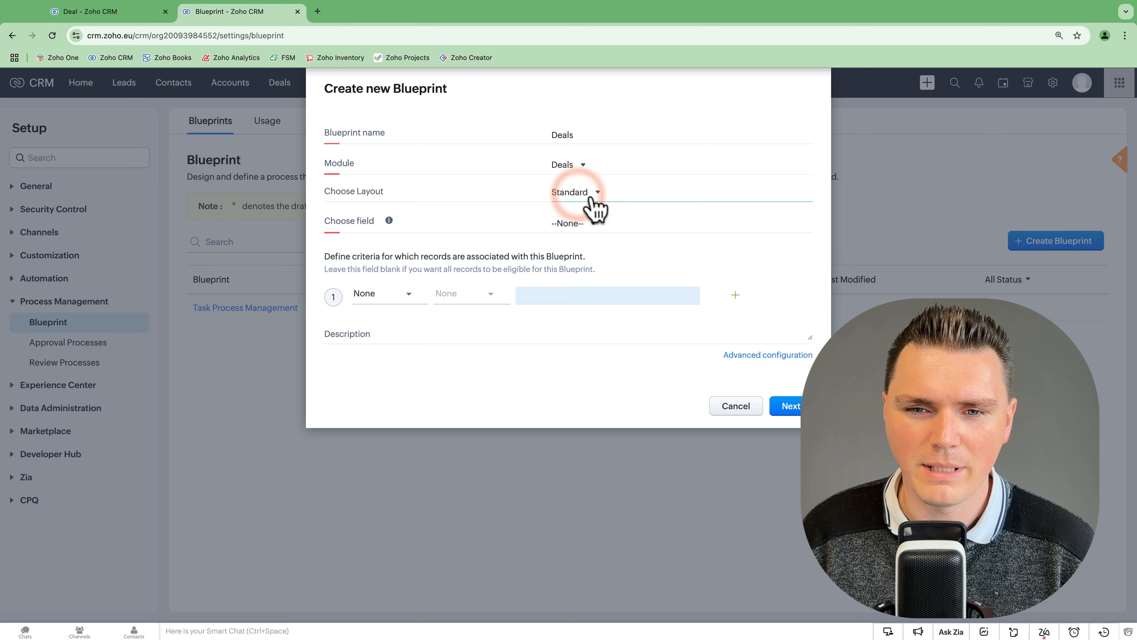
pyautogui.click(583, 197)
pyautogui.click(583, 211)
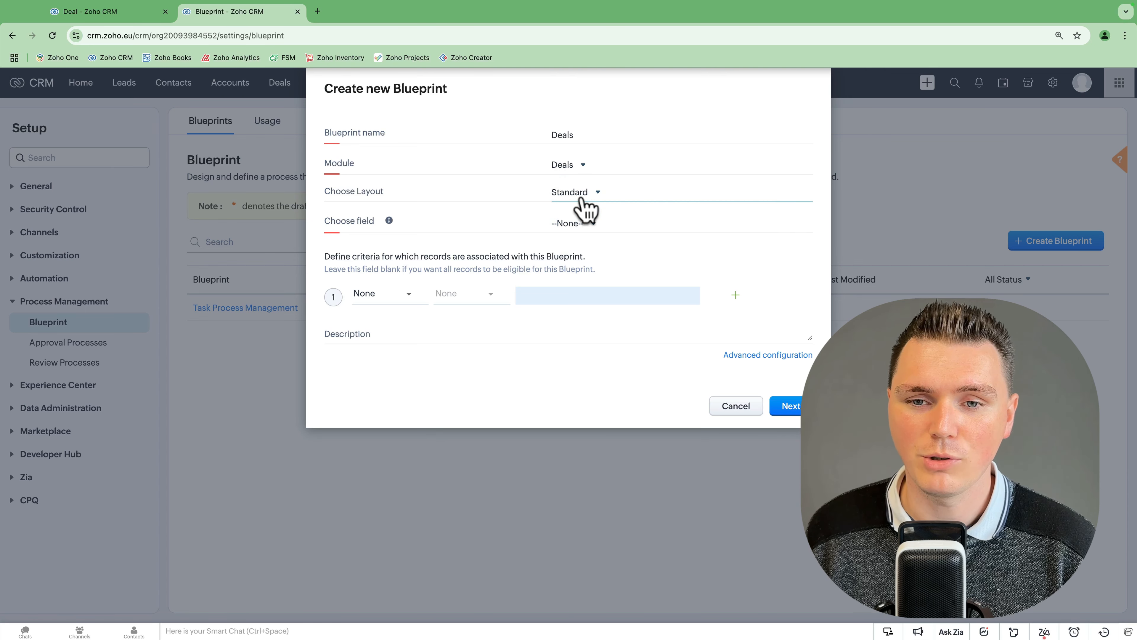
pyautogui.click(575, 223)
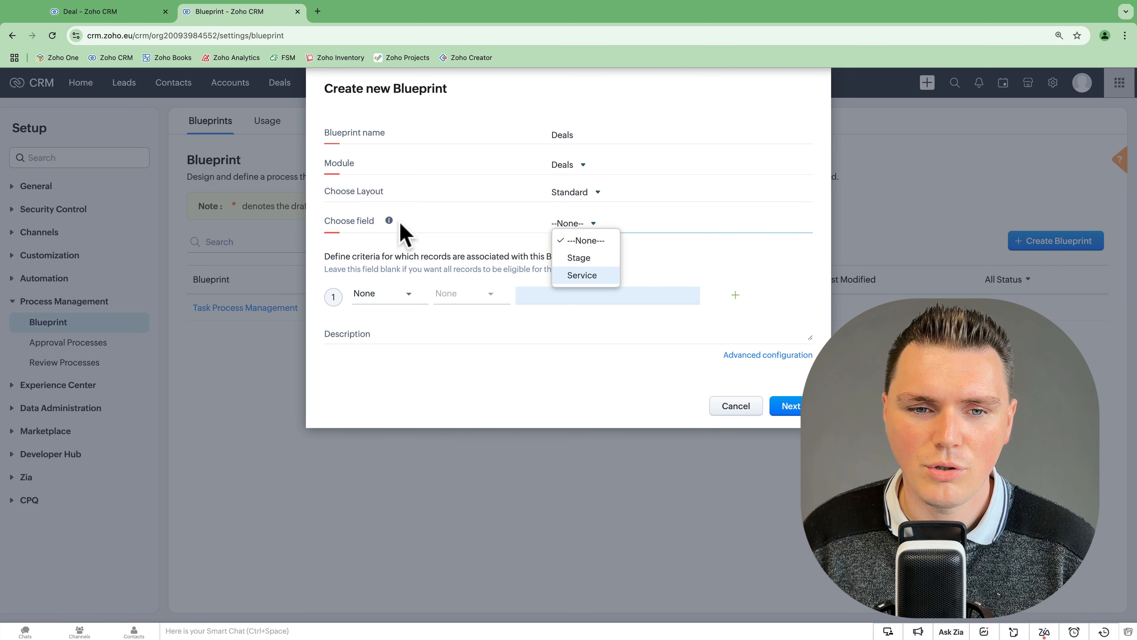
pyautogui.click(582, 259)
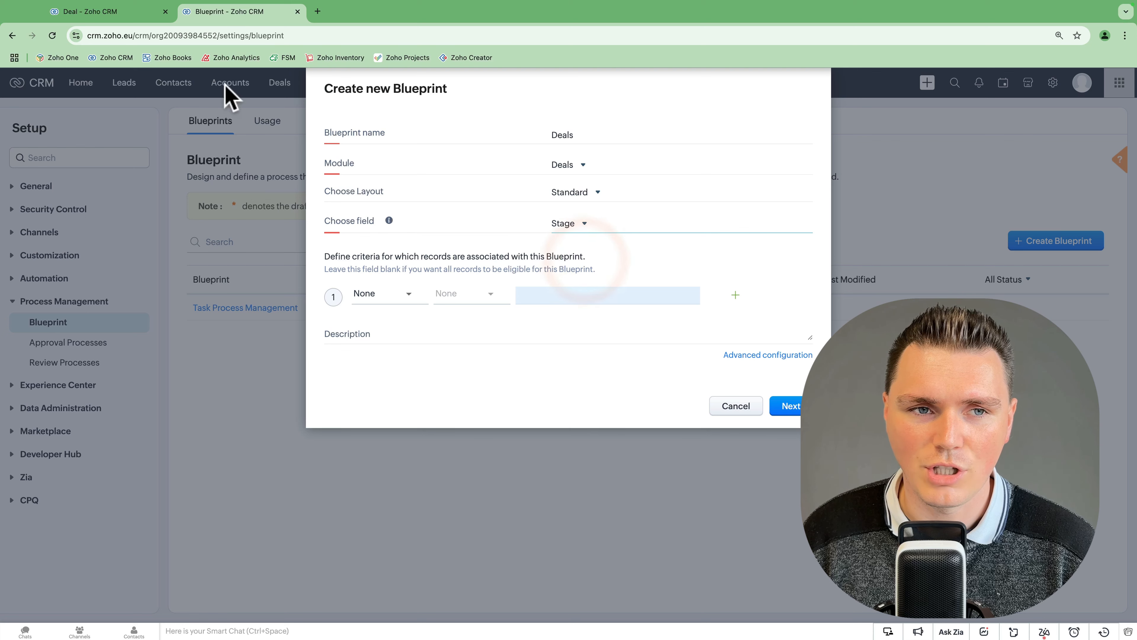
# Review the deal's pipeline stages, leave the blueprint criteria blank and continue to the blueprint editor.
pyautogui.click(105, 12)
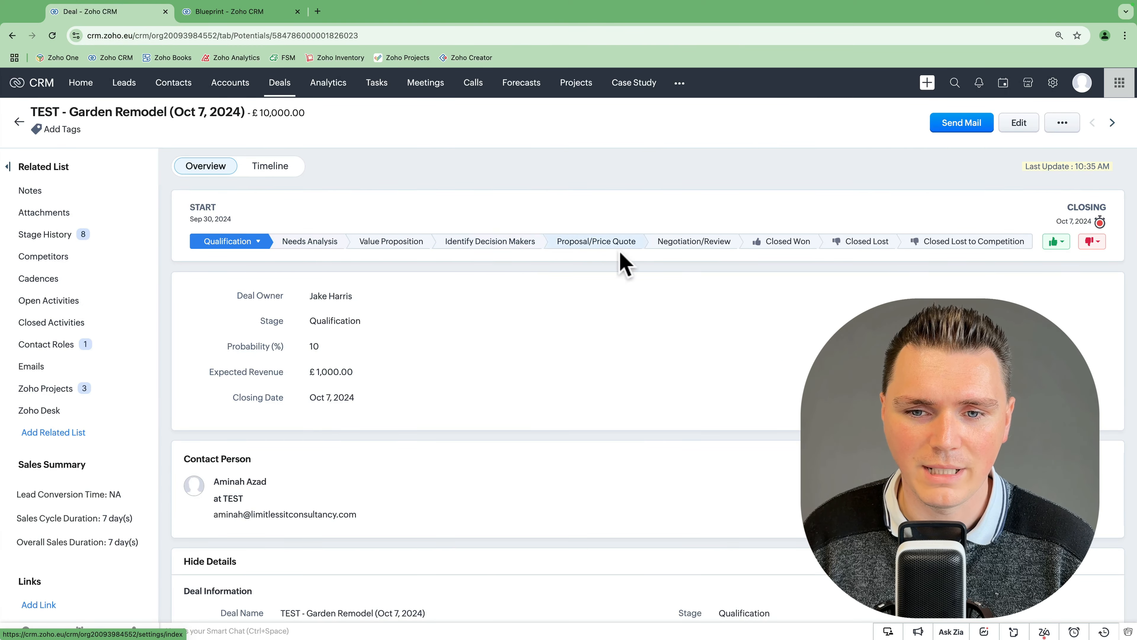
pyautogui.click(223, 13)
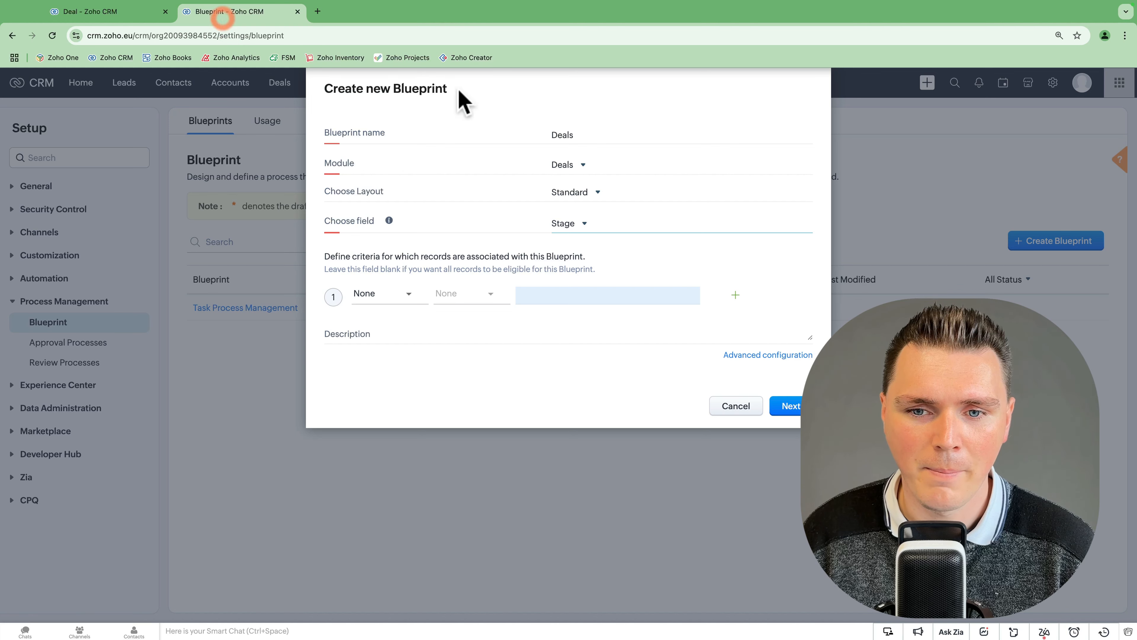
pyautogui.click(407, 301)
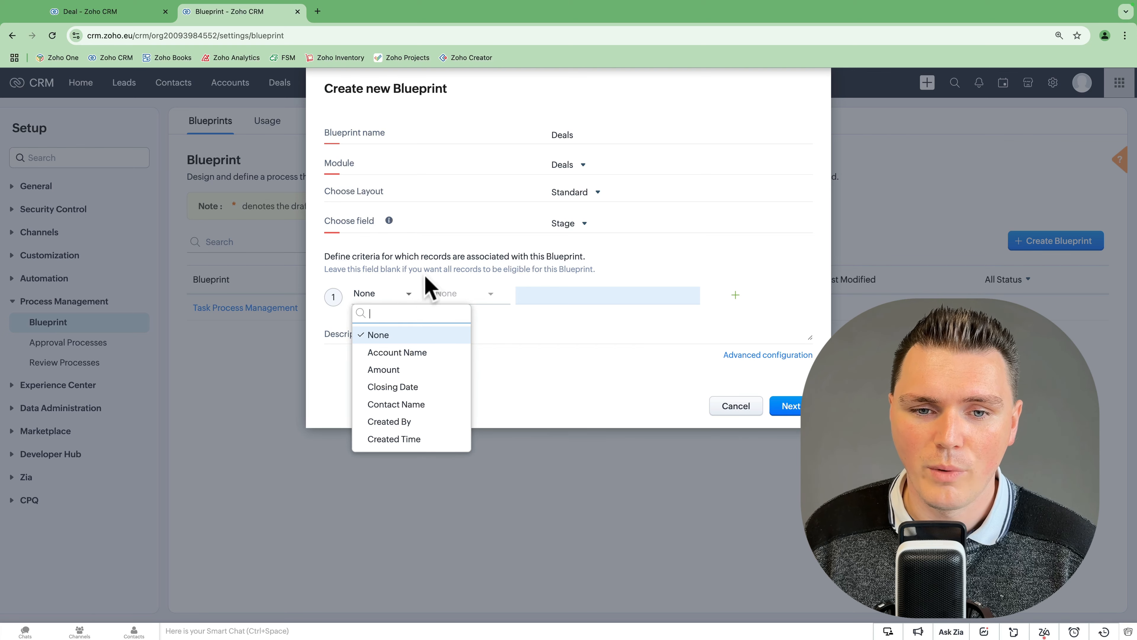
pyautogui.click(434, 269)
pyautogui.click(790, 407)
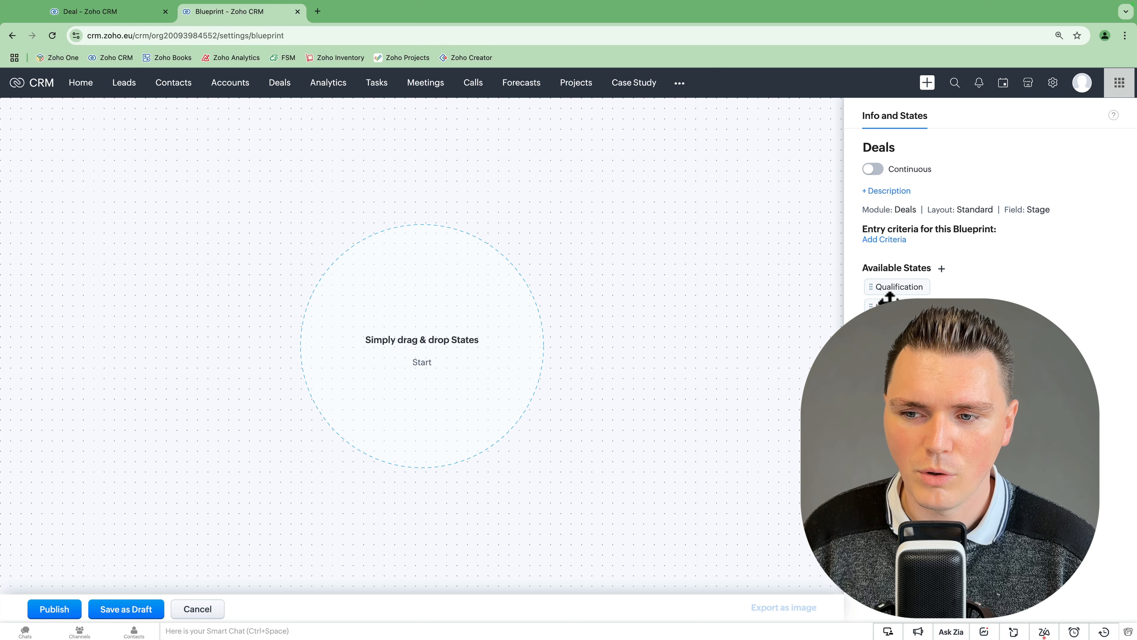
# Place the Qualification, Needs Analysis, Value Proposition and Identify Decision Makers states in a vertical sequence on the canvas.
pyautogui.click(115, 12)
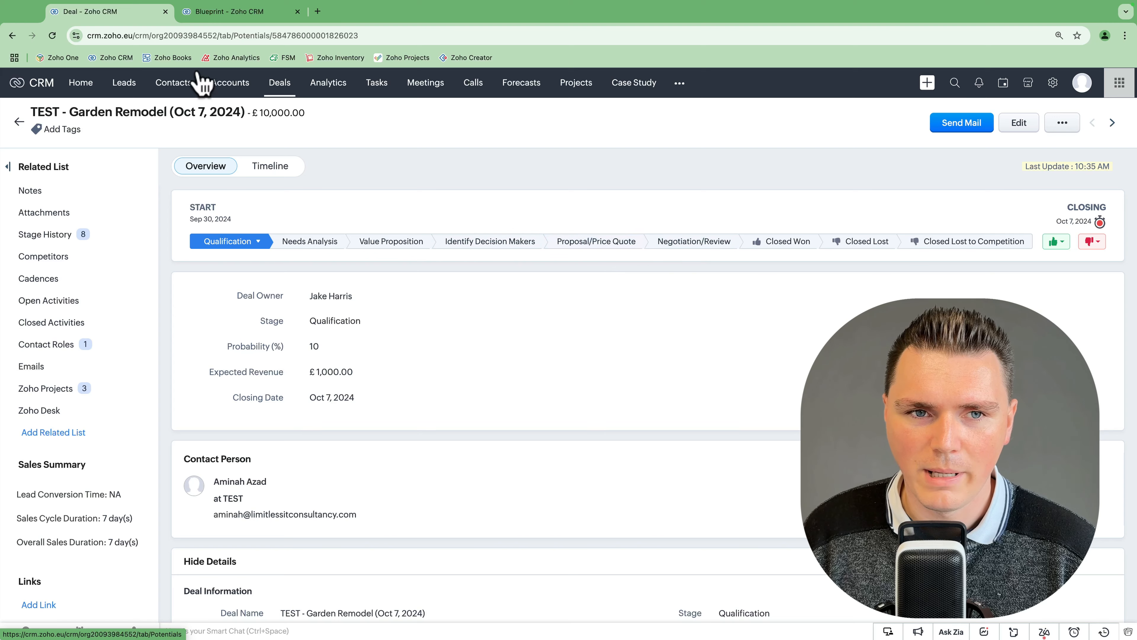
pyautogui.click(226, 12)
pyautogui.moveTo(886, 286); pyautogui.dragTo(423, 177)
pyautogui.moveTo(936, 285); pyautogui.dragTo(423, 319)
pyautogui.moveTo(880, 291); pyautogui.dragTo(403, 204)
pyautogui.moveTo(882, 292); pyautogui.dragTo(400, 360)
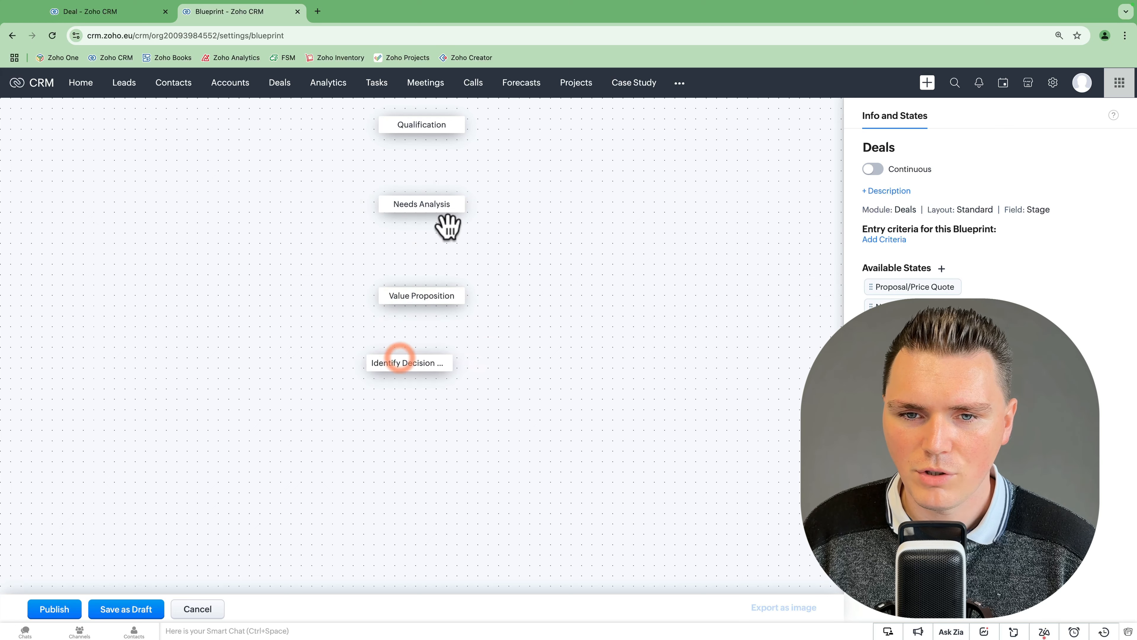
# Connect Qualification to Needs Analysis and add a transition named "Qulificate Complered" between them.
pyautogui.moveTo(421, 135); pyautogui.dragTo(423, 143)
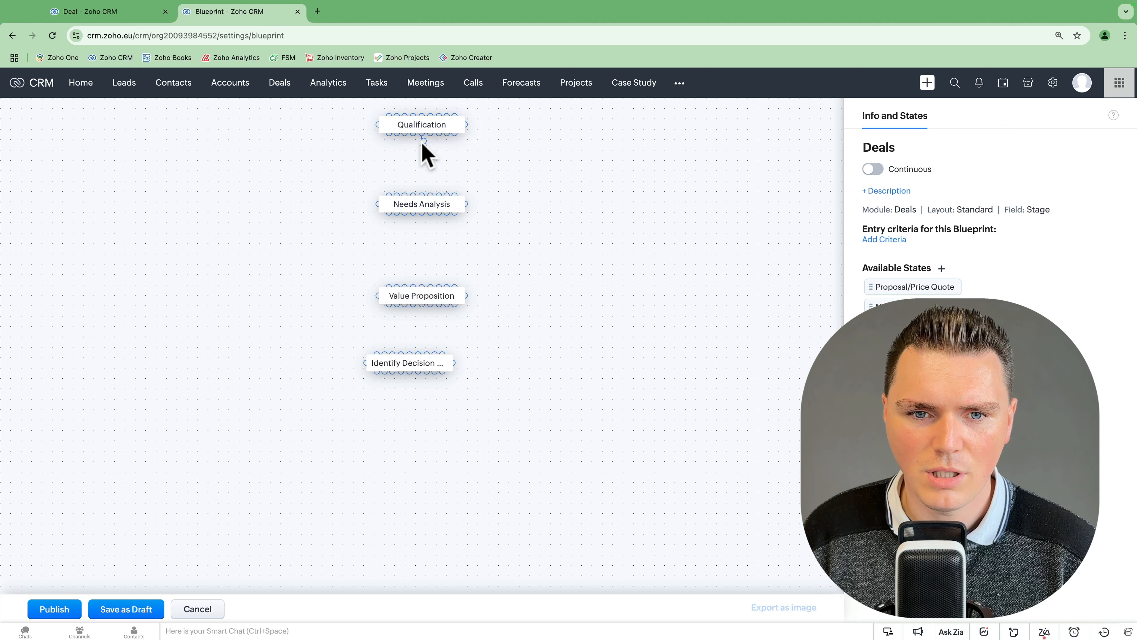
pyautogui.moveTo(424, 199); pyautogui.dragTo(421, 198)
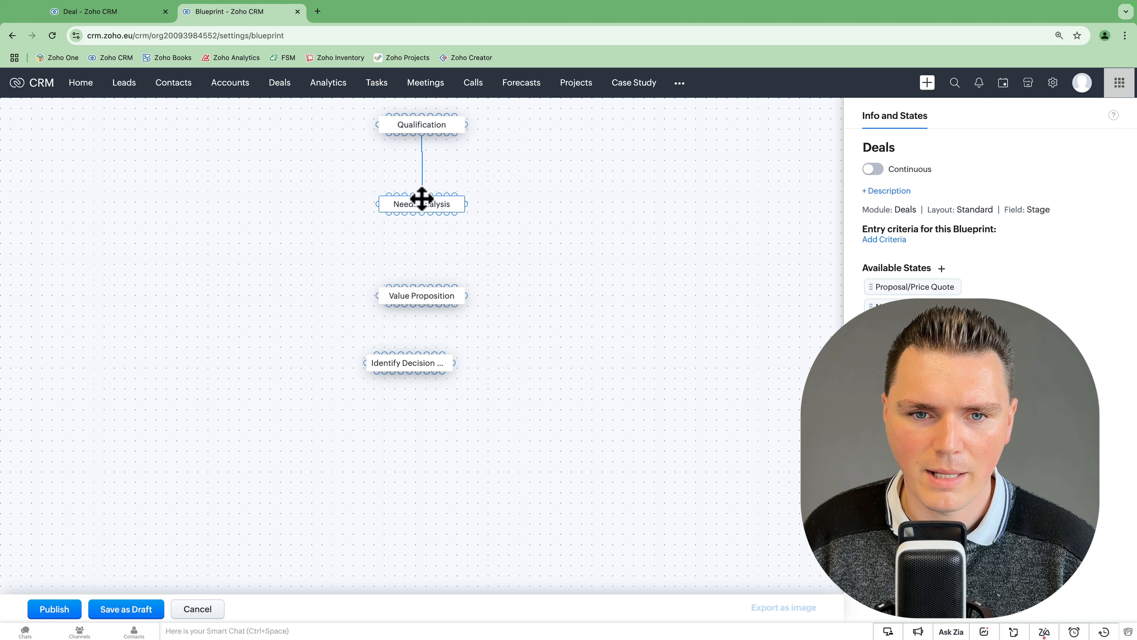
pyautogui.click(421, 161)
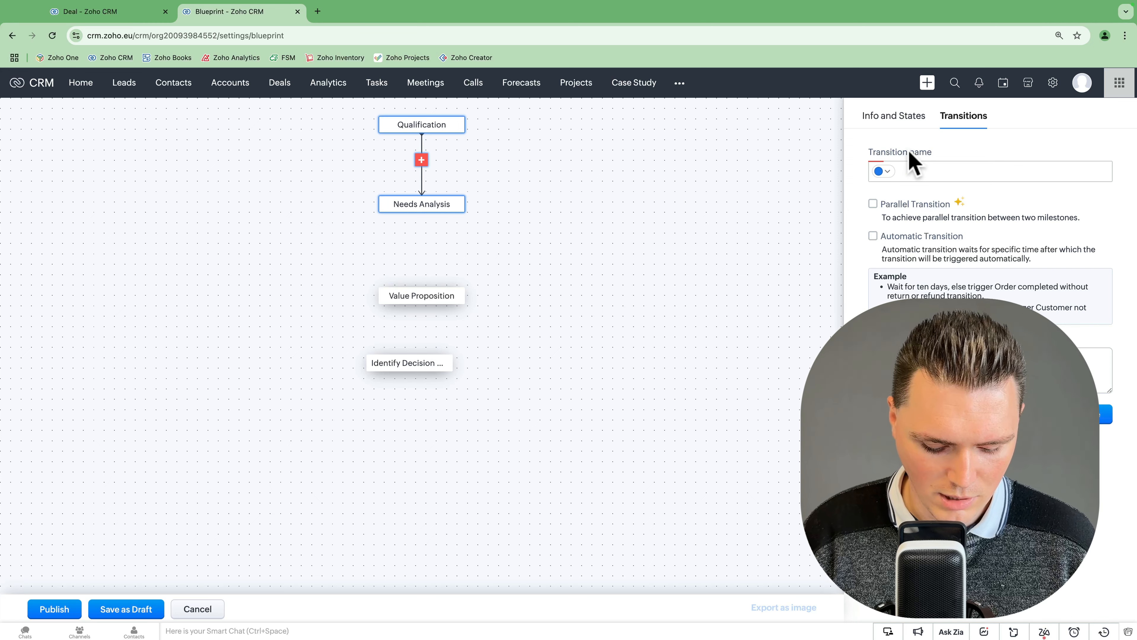
pyautogui.write('Qulificate Complered')
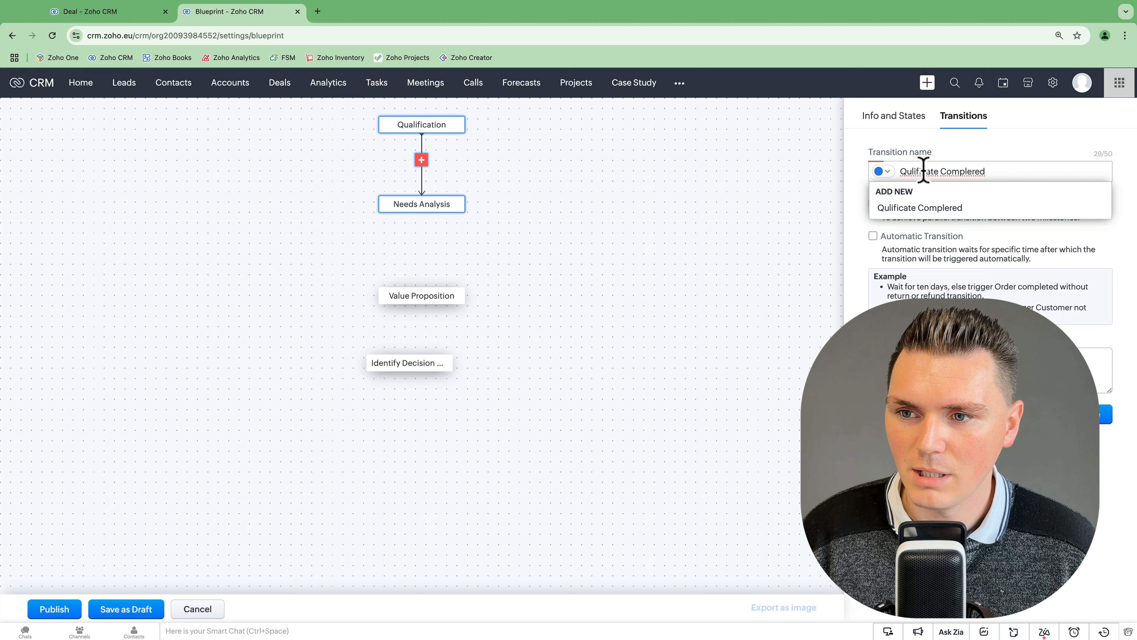
pyautogui.rightClick(922, 171)
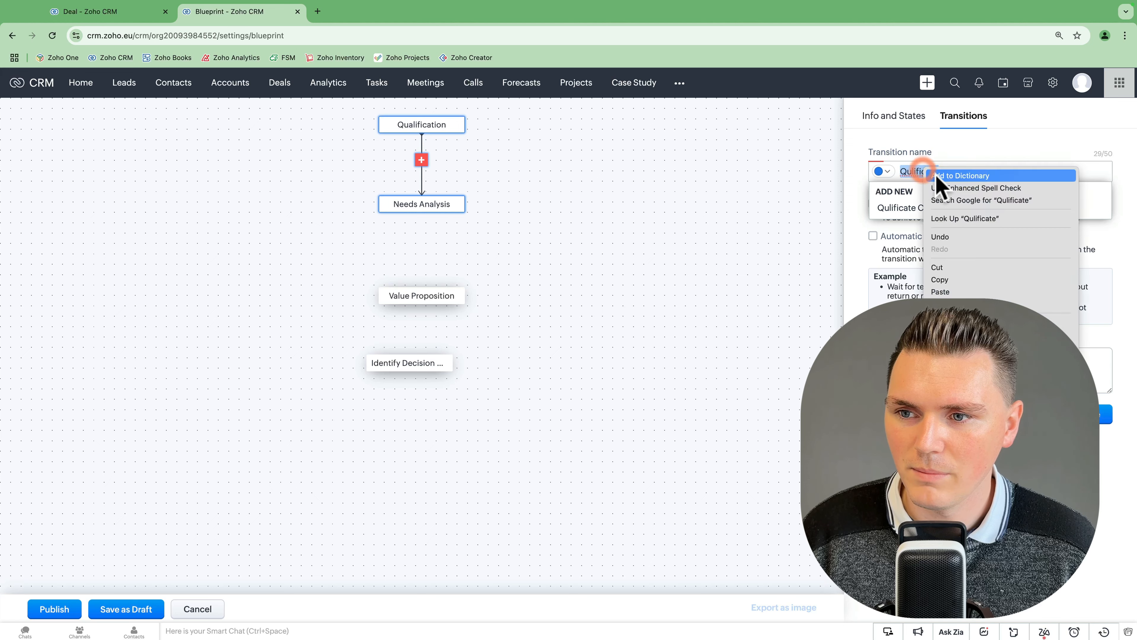
pyautogui.click(897, 172)
pyautogui.click(927, 203)
pyautogui.click(1002, 166)
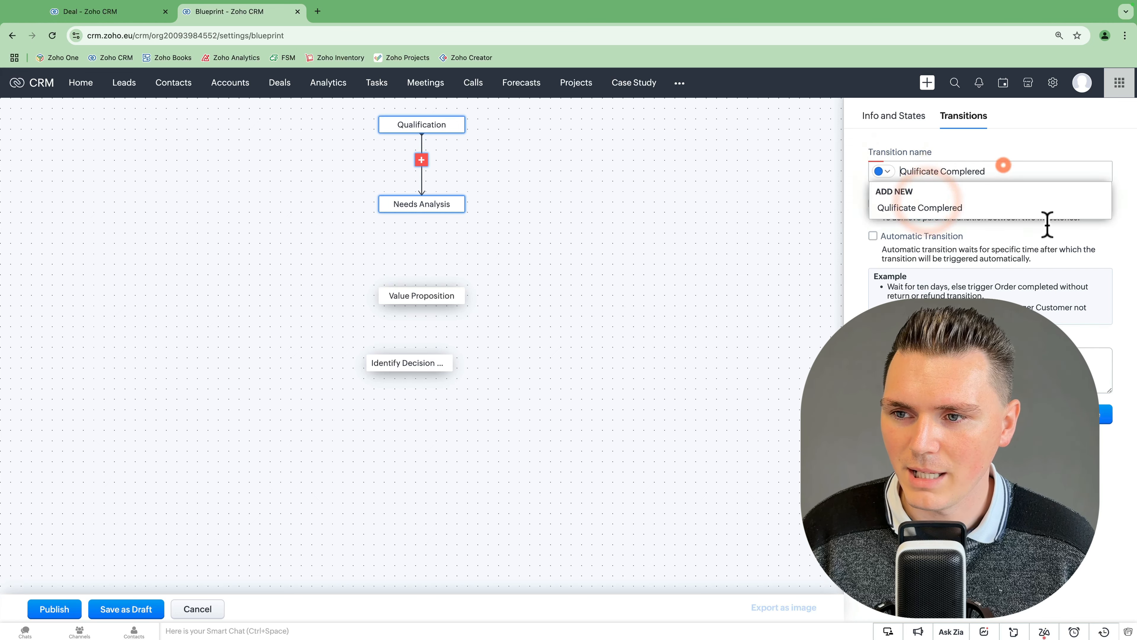
pyautogui.click(1093, 408)
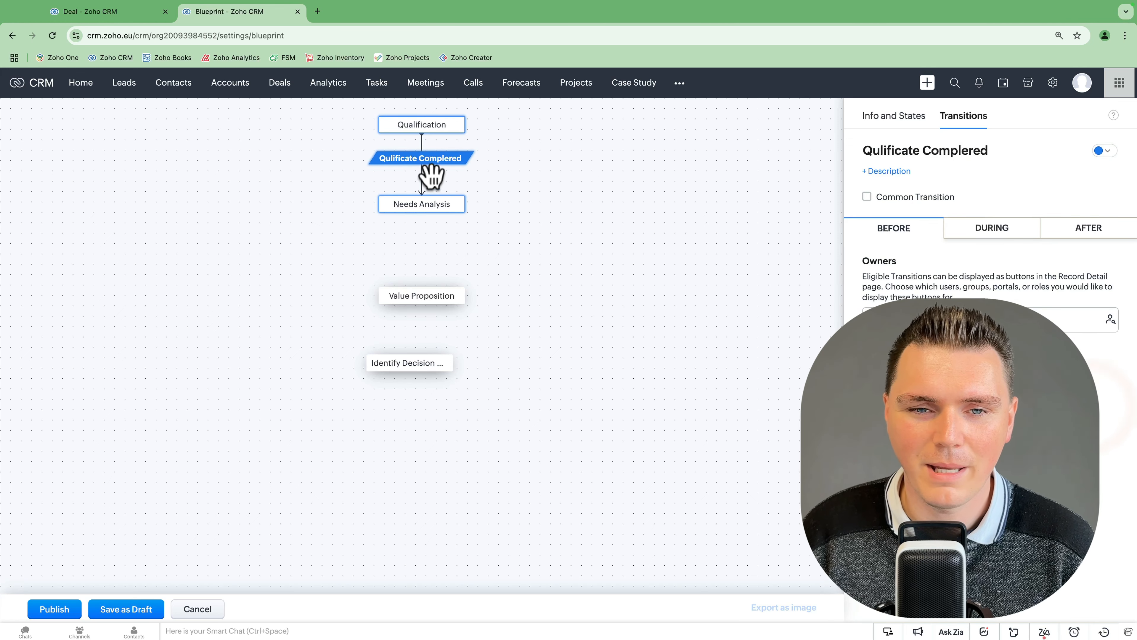
# Connect Needs Analysis to Value Proposition and add a transition named "Needs Analysis Completed" between them.
pyautogui.moveTo(421, 214); pyautogui.dragTo(424, 293)
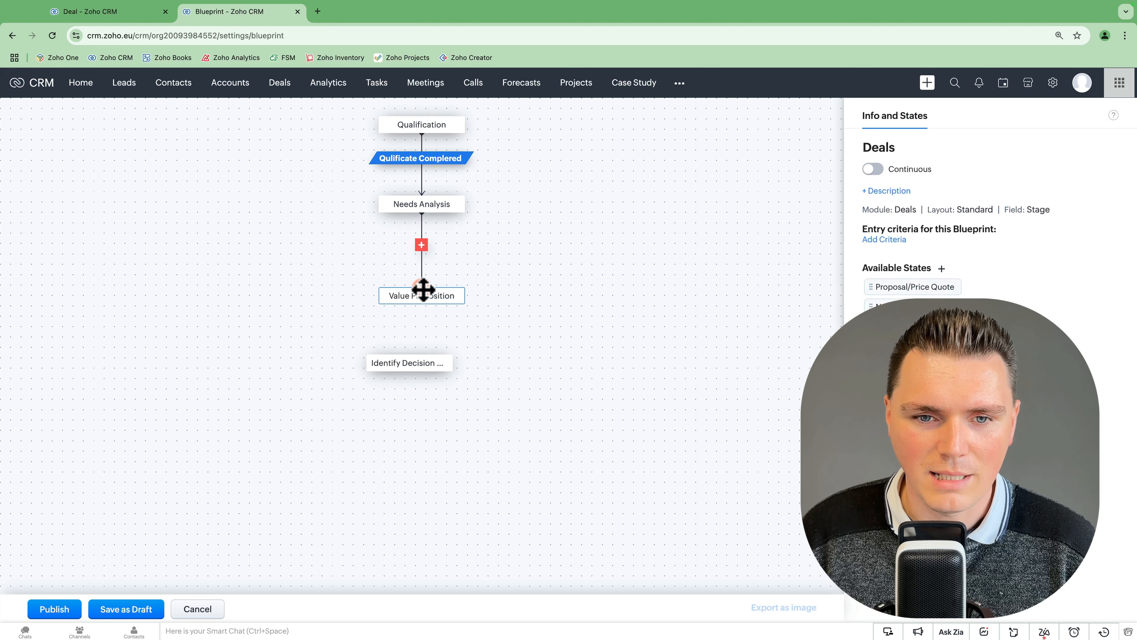
pyautogui.click(422, 244)
pyautogui.write('Needs Analysis Completed')
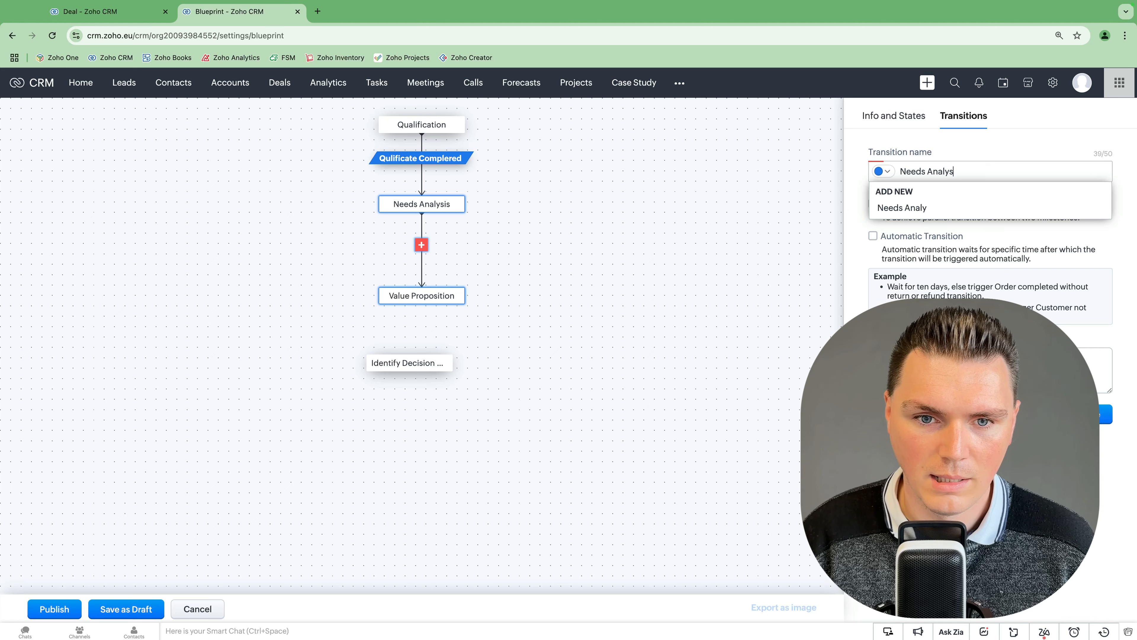
pyautogui.click(894, 195)
pyautogui.click(1104, 419)
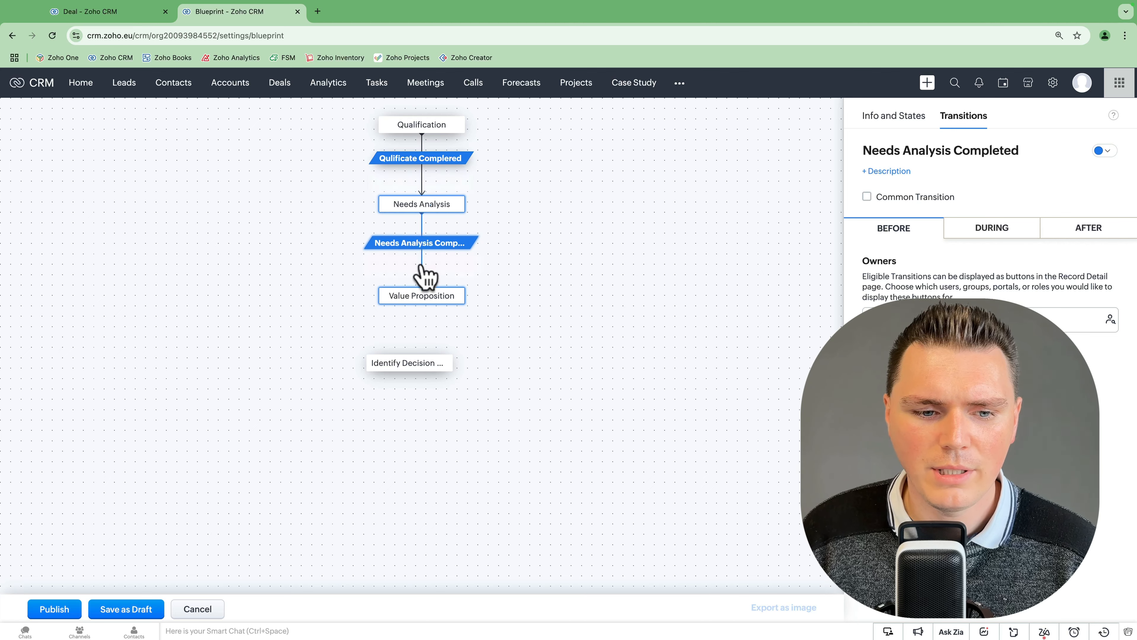
# Delete the unconnected Identify Decision Makers state from the canvas and publish the Deals blueprint.
pyautogui.click(439, 365)
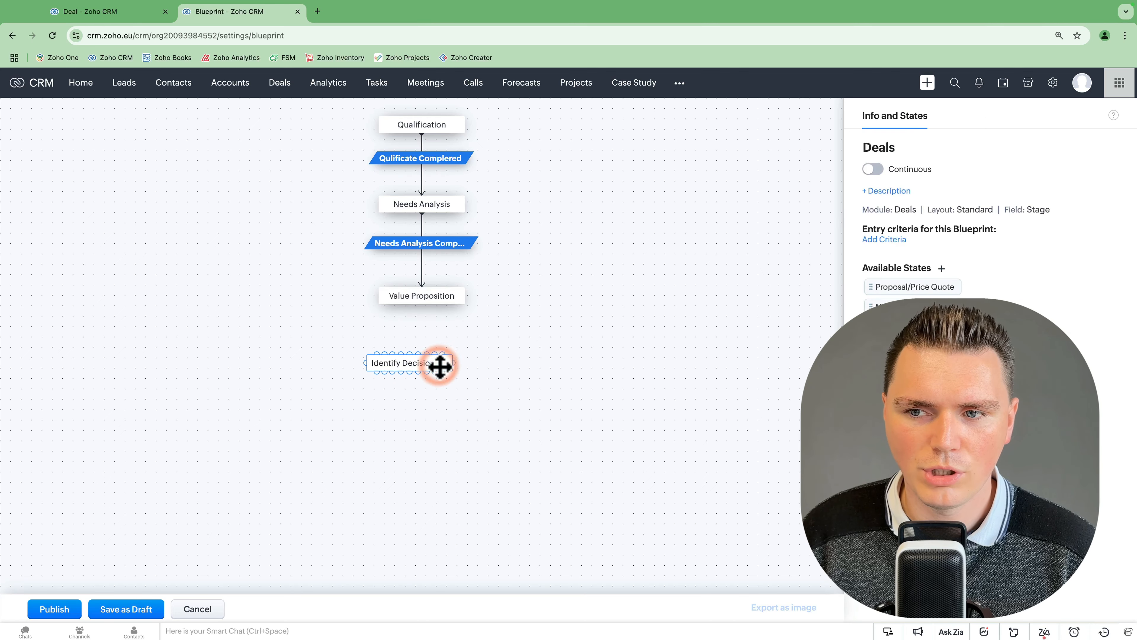
pyautogui.click(461, 382)
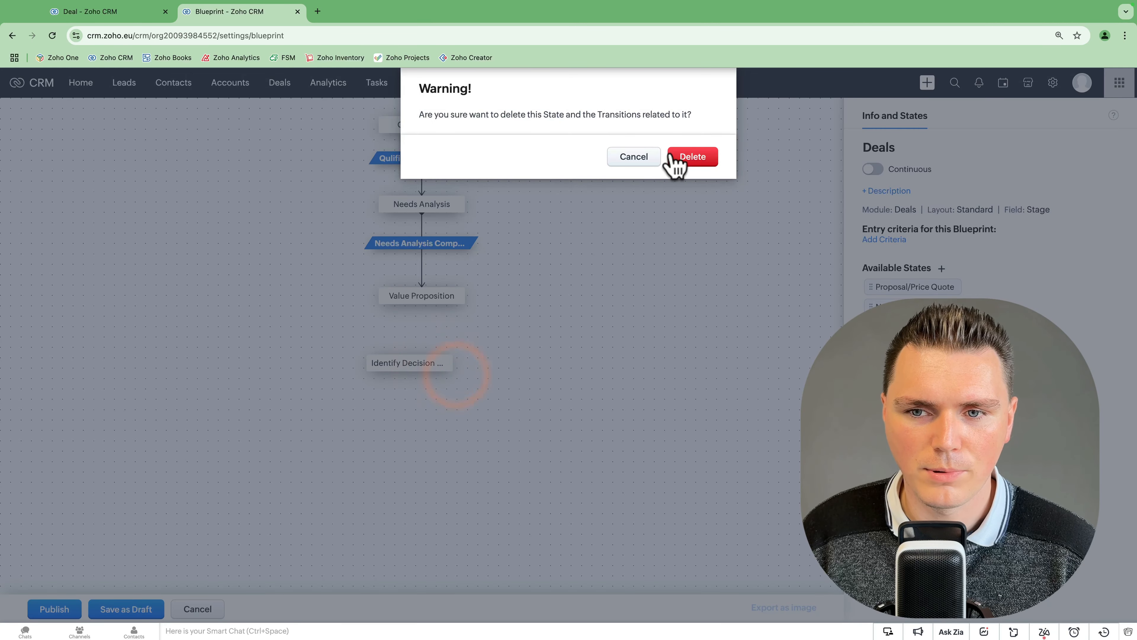
pyautogui.click(676, 158)
pyautogui.click(53, 609)
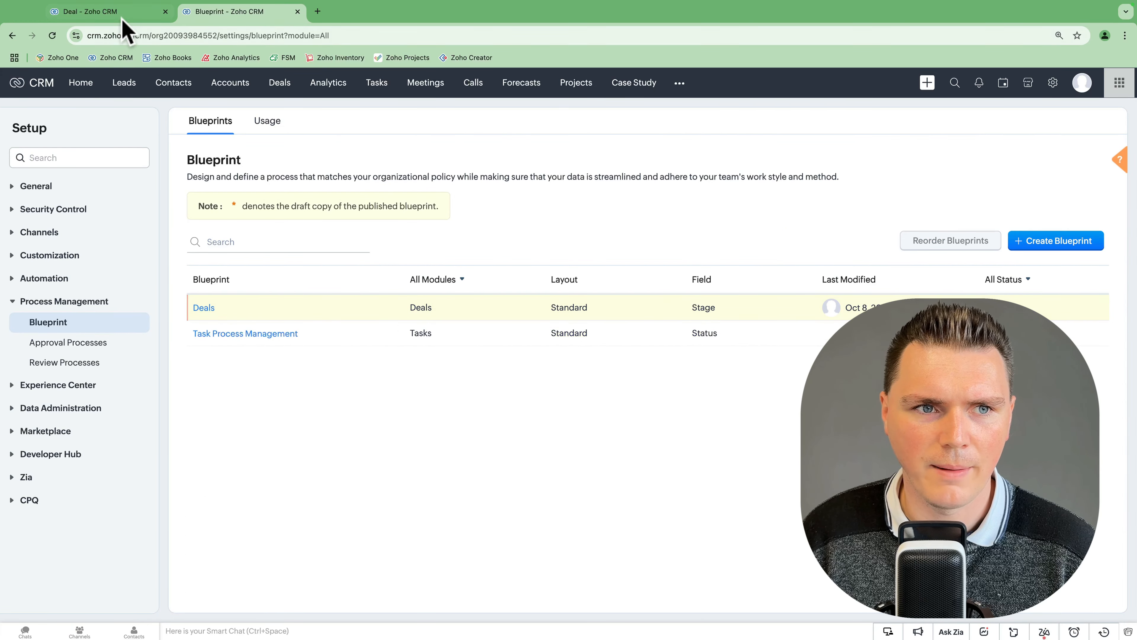
# Open the Deals list in a separate browser tab placed ahead of the existing Garden Remodel deal.
pyautogui.click(103, 11)
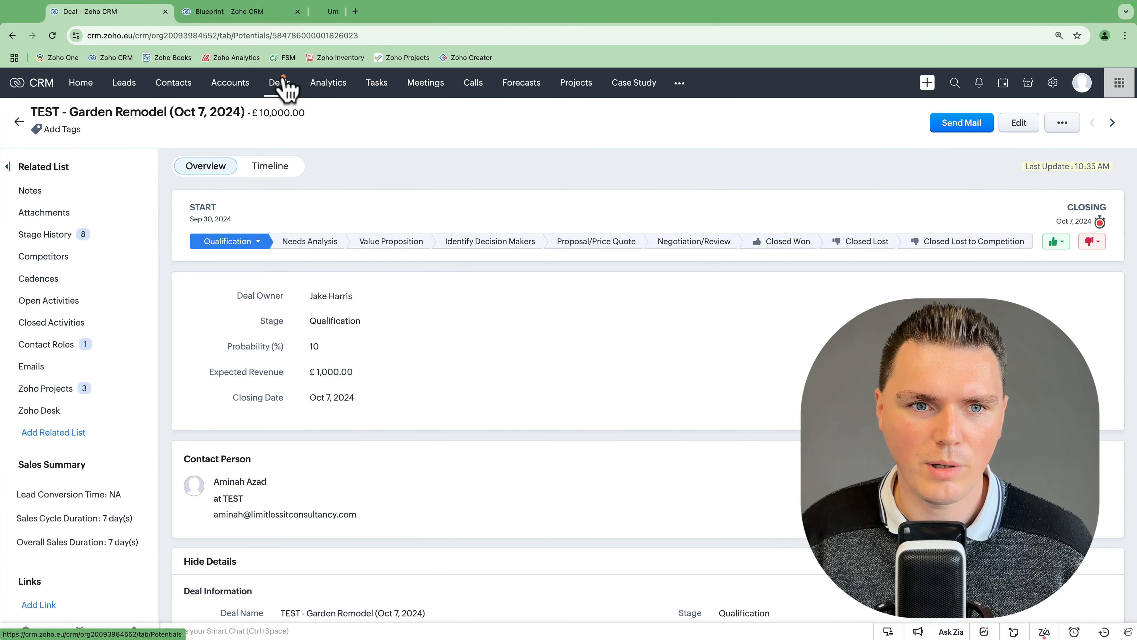
pyautogui.moveTo(363, 18); pyautogui.dragTo(127, 31)
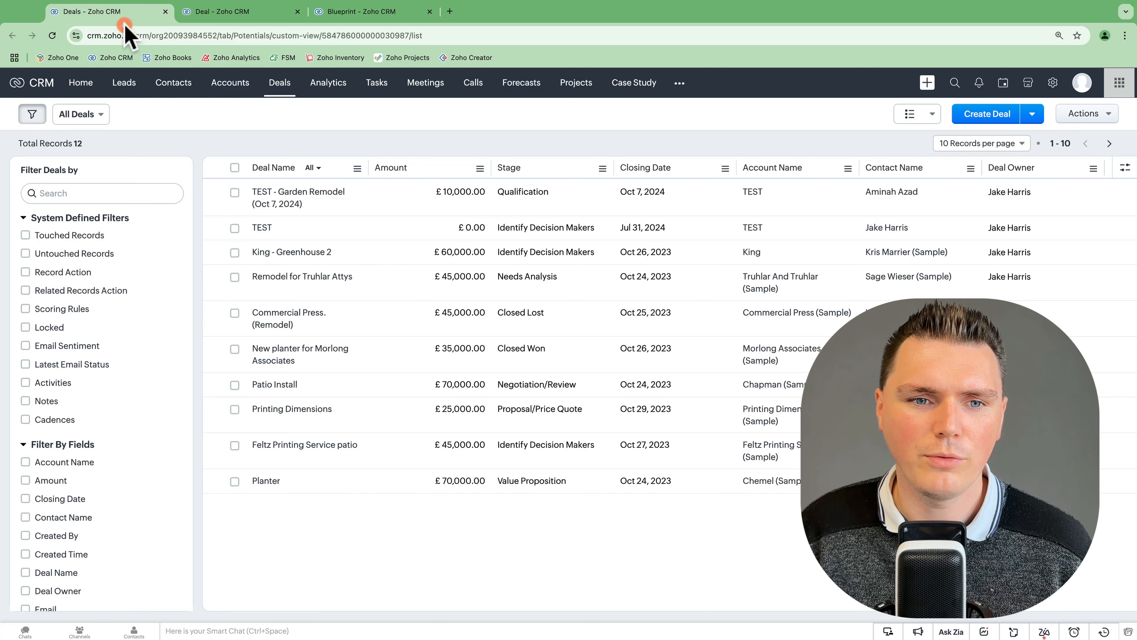
pyautogui.click(211, 12)
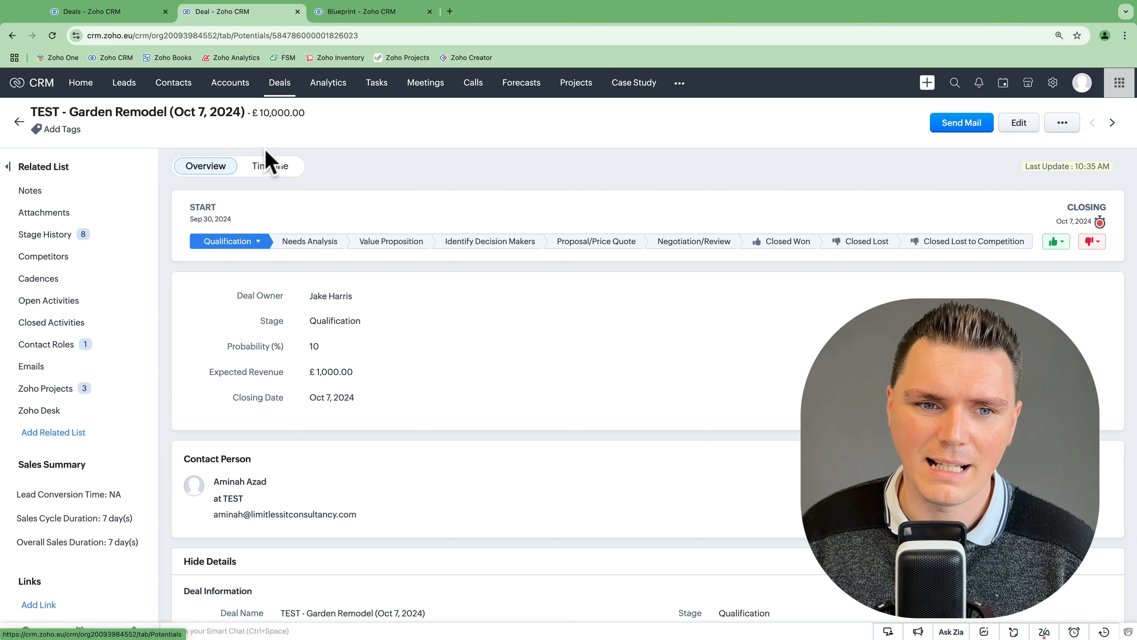
pyautogui.click(100, 12)
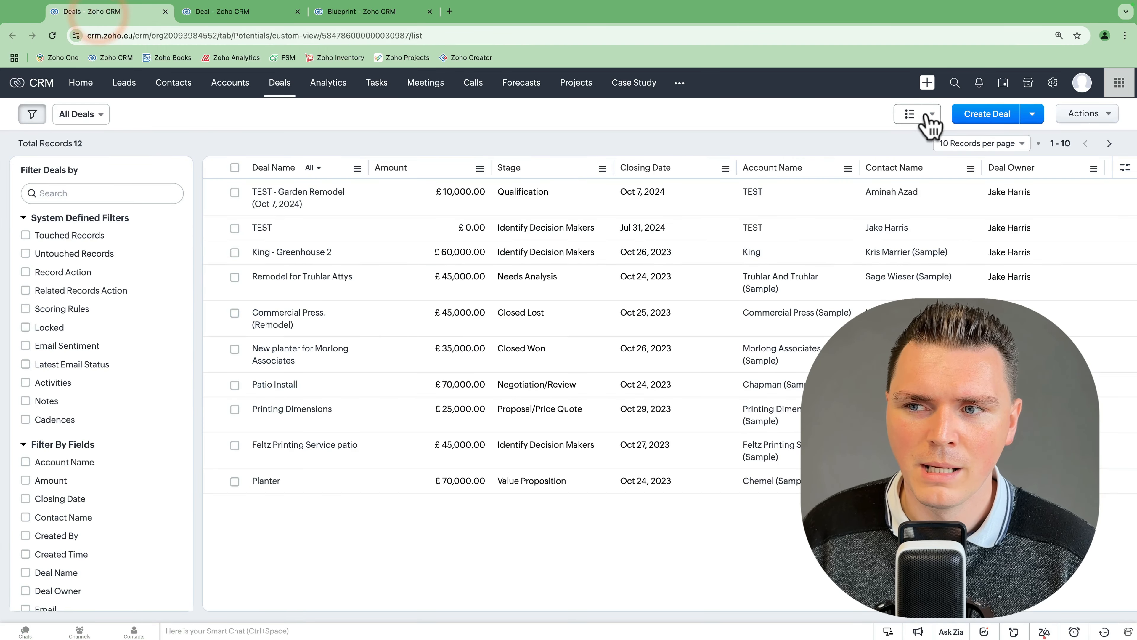
# Create and save a deal named TEST with the Garden Remodel service, a customer account and closing date Oct 31, 2024.
pyautogui.click(986, 113)
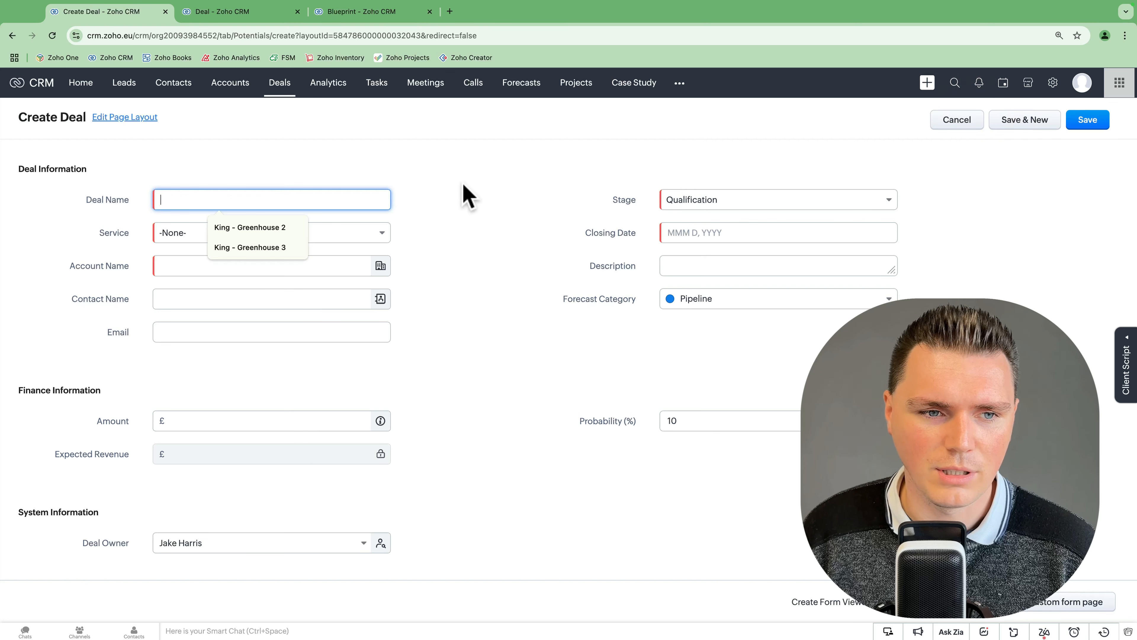
pyautogui.write('TEST')
pyautogui.click(253, 232)
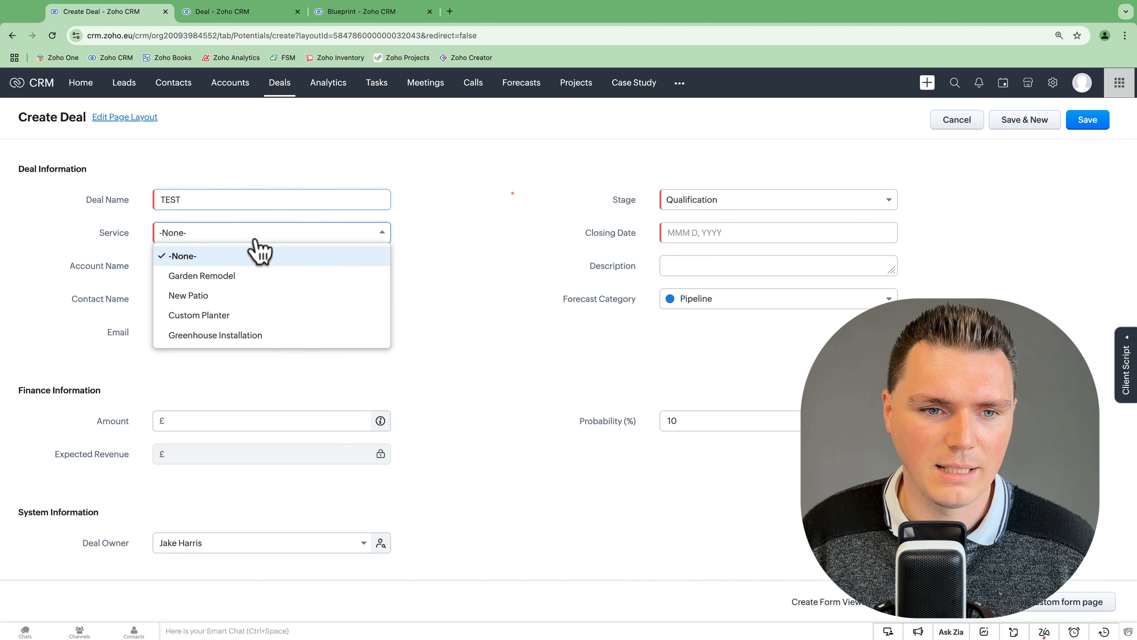
pyautogui.click(249, 271)
pyautogui.click(234, 266)
pyautogui.click(236, 293)
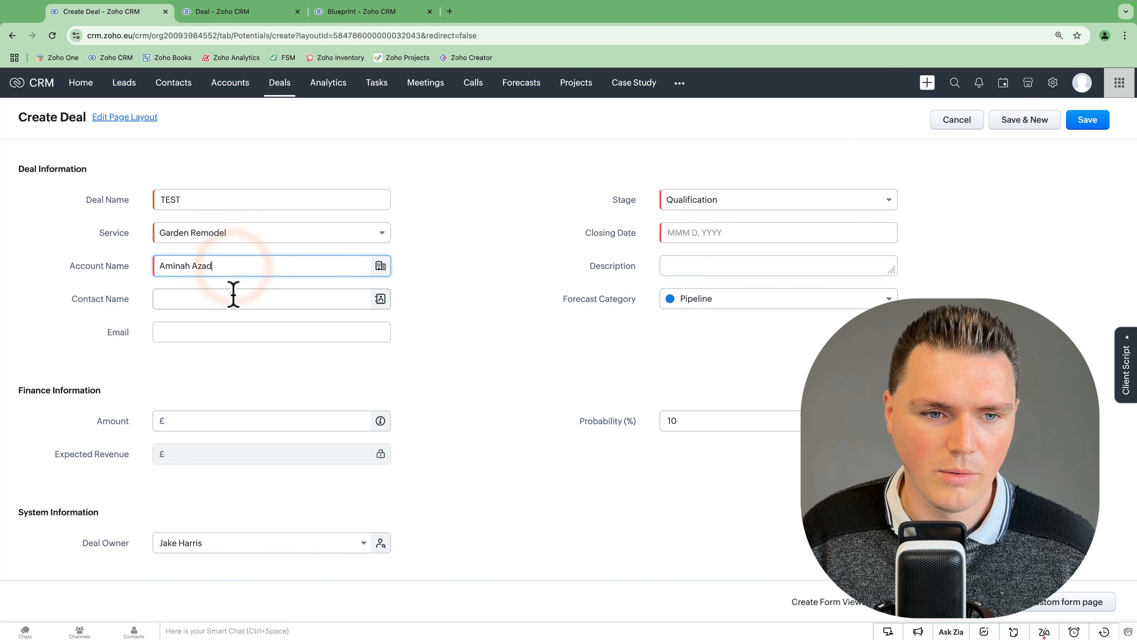
pyautogui.click(723, 232)
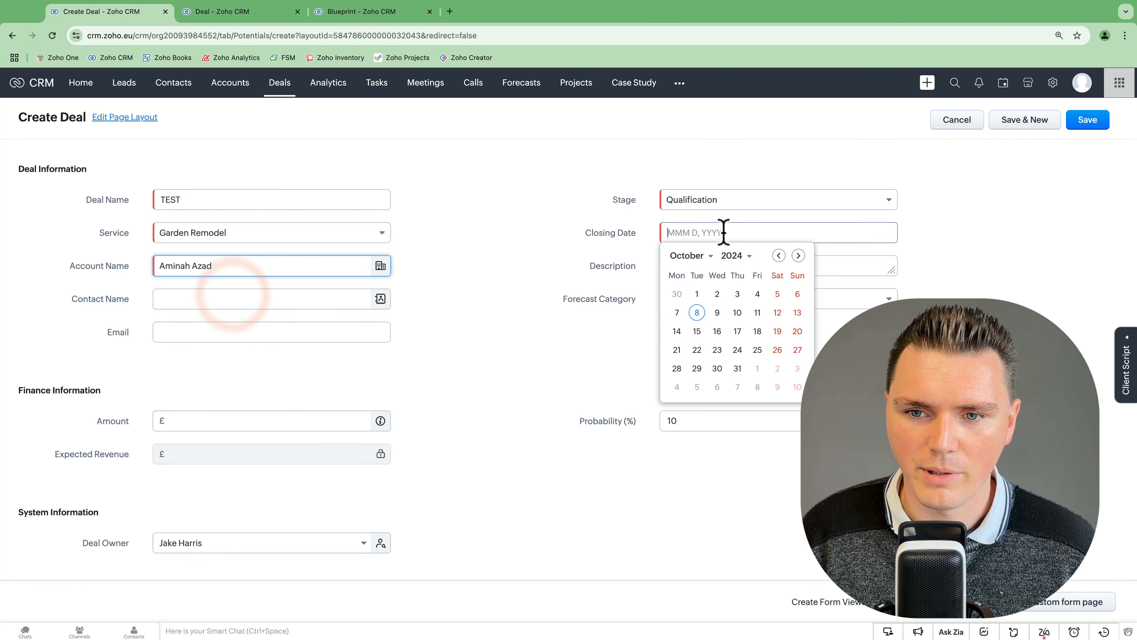
pyautogui.click(737, 368)
pyautogui.click(1083, 121)
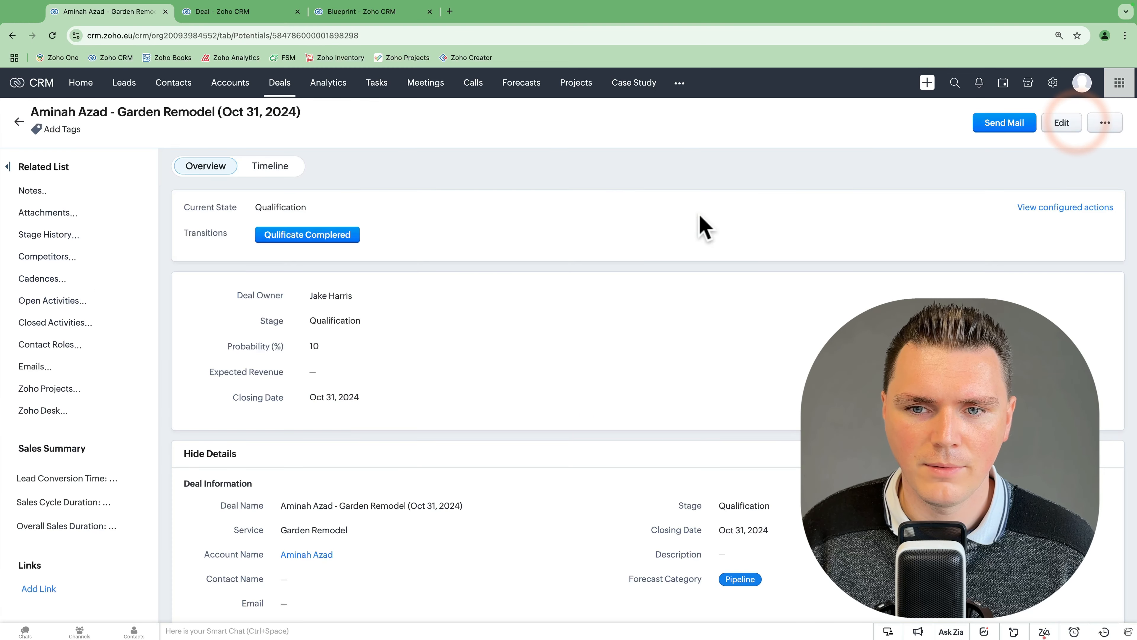
# Compare the new deal with the older TEST - Garden Remodel deal, and reopen the Deals blueprint for editing.
pyautogui.click(244, 18)
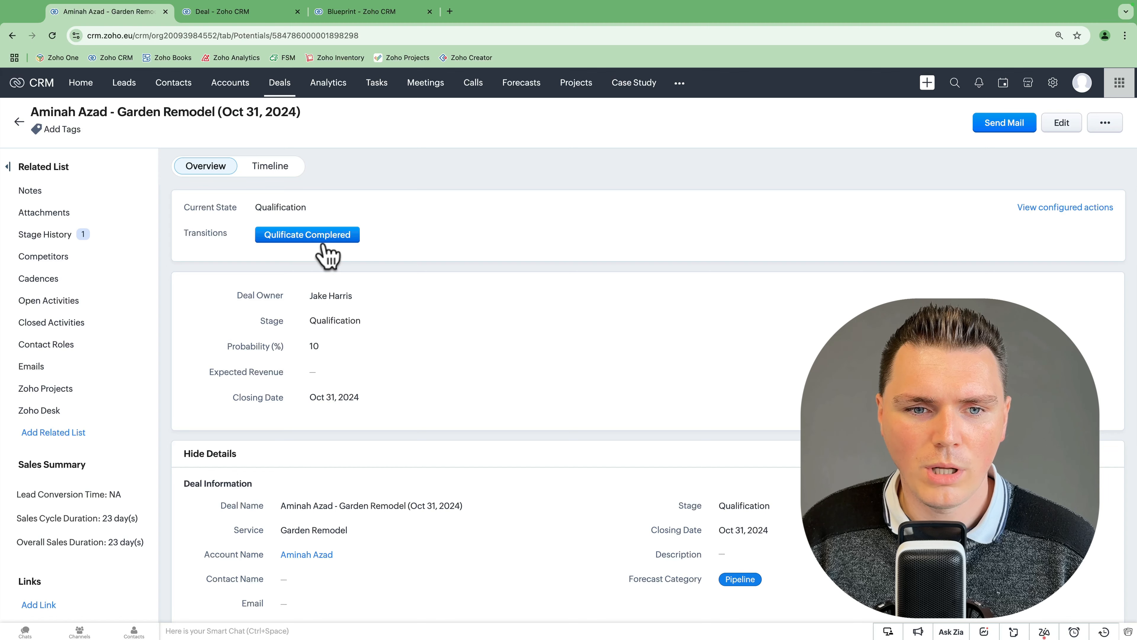
pyautogui.click(253, 13)
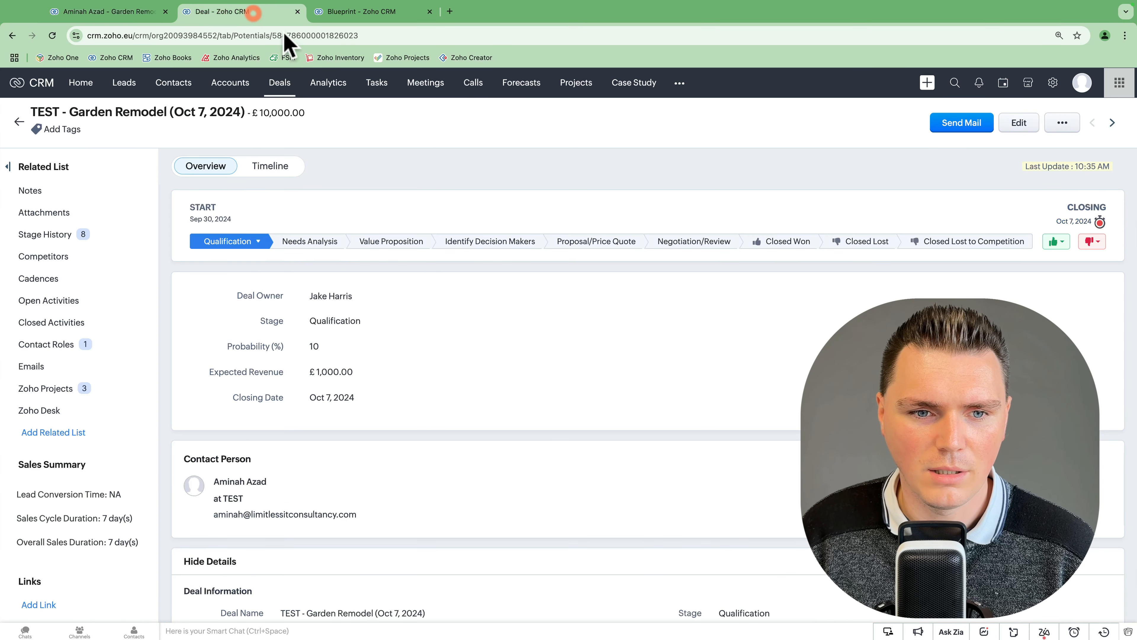
pyautogui.click(373, 13)
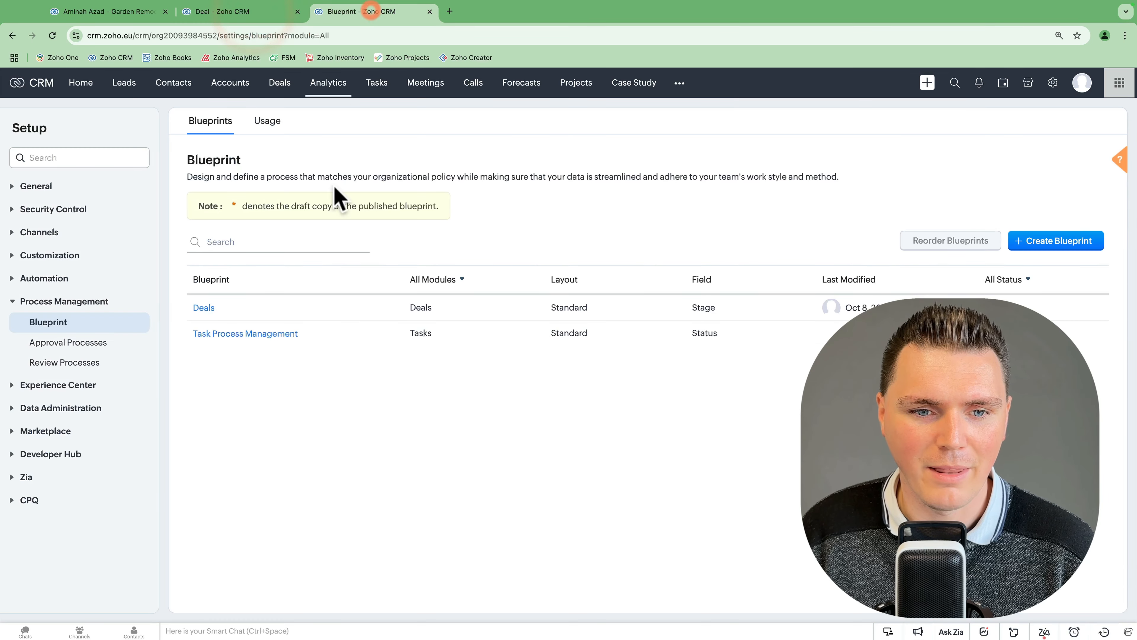
pyautogui.click(207, 309)
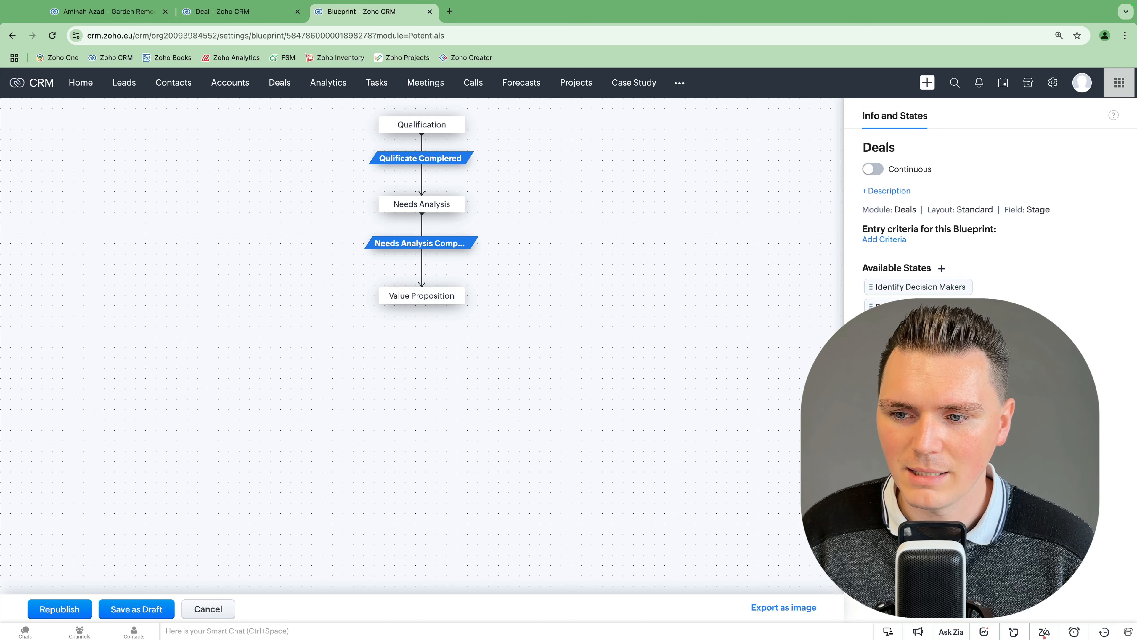
# Place the Closed Lost state on the canvas beside the stage sequence and connect Qualification to it.
pyautogui.moveTo(894, 365); pyautogui.dragTo(652, 219)
pyautogui.click(498, 124)
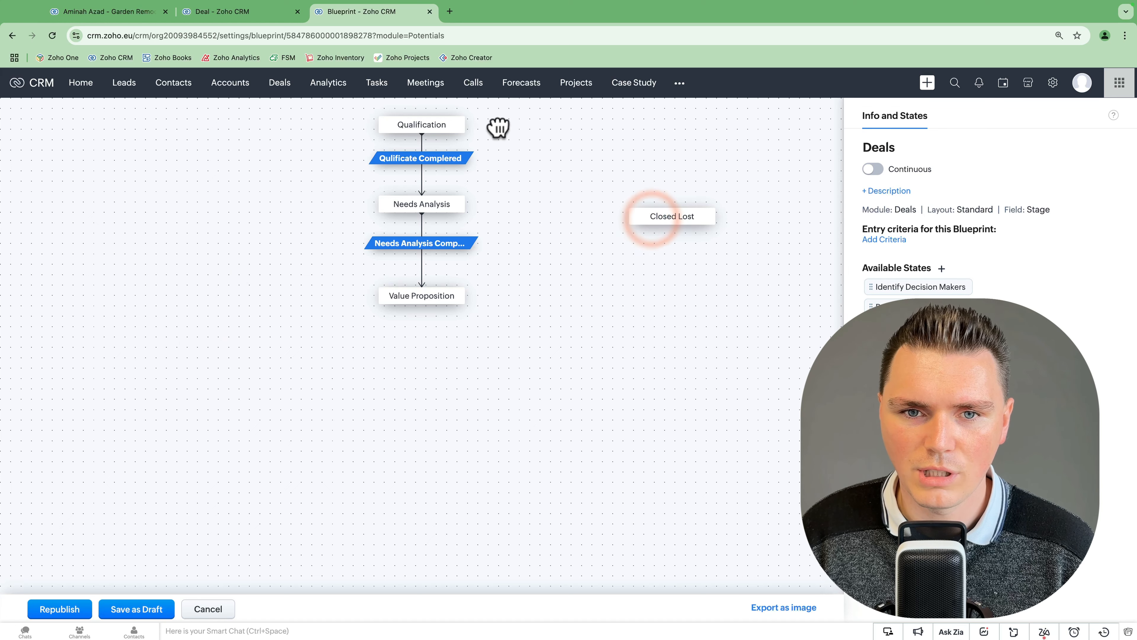
pyautogui.moveTo(465, 126); pyautogui.dragTo(629, 219)
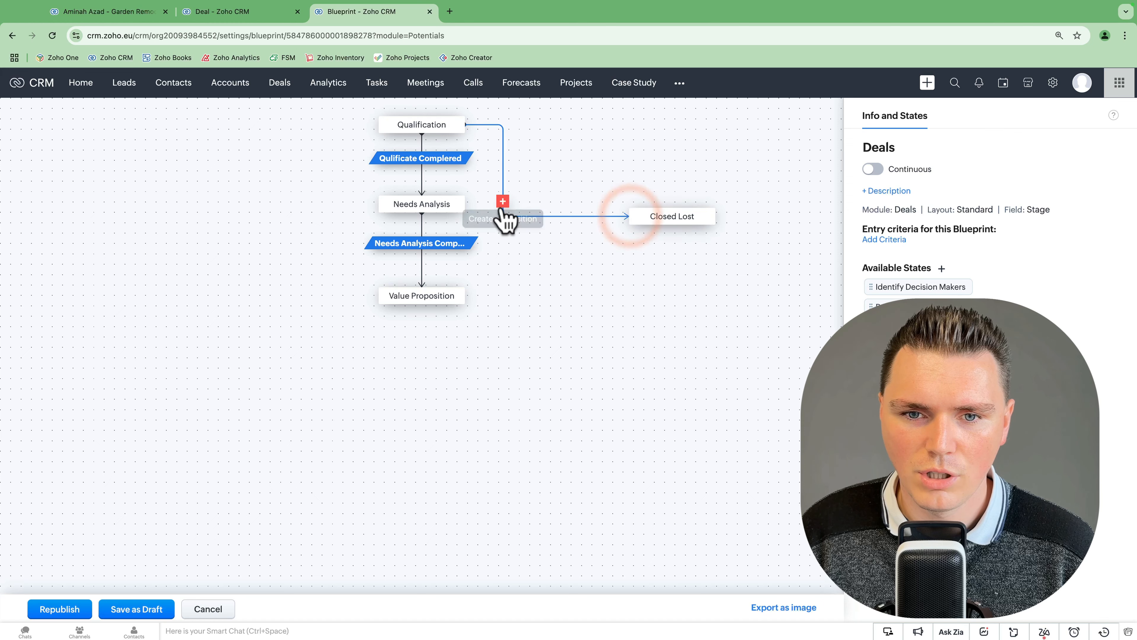
# Add a light red transition named "Closed Lost" between the Qualification and Closed Lost states.
pyautogui.click(503, 202)
pyautogui.write('Closed Lost')
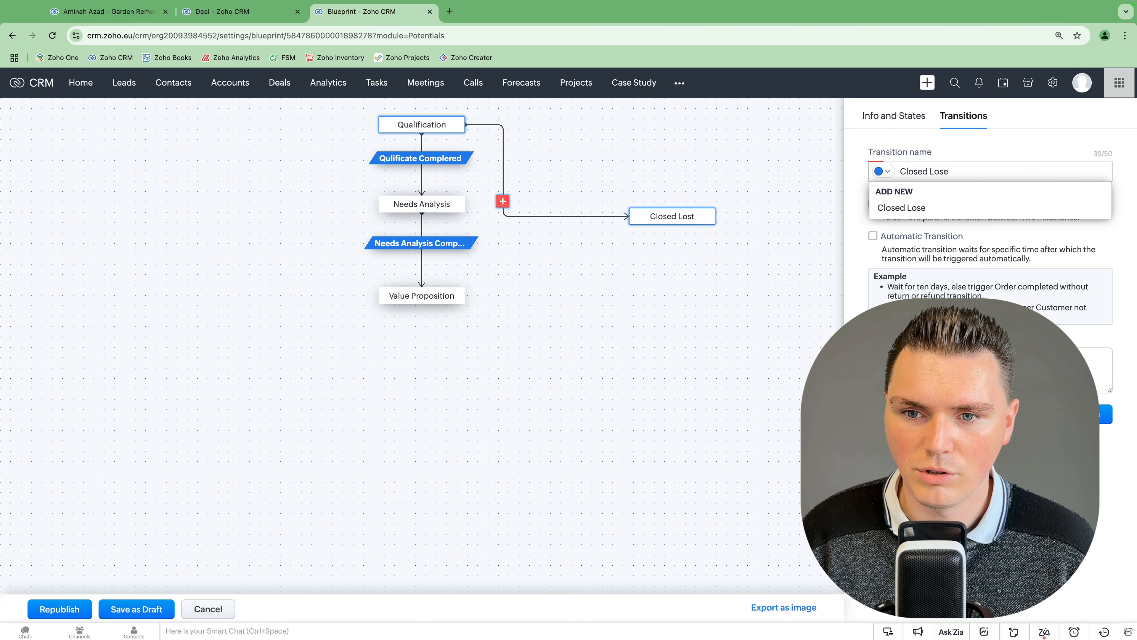
pyautogui.click(914, 208)
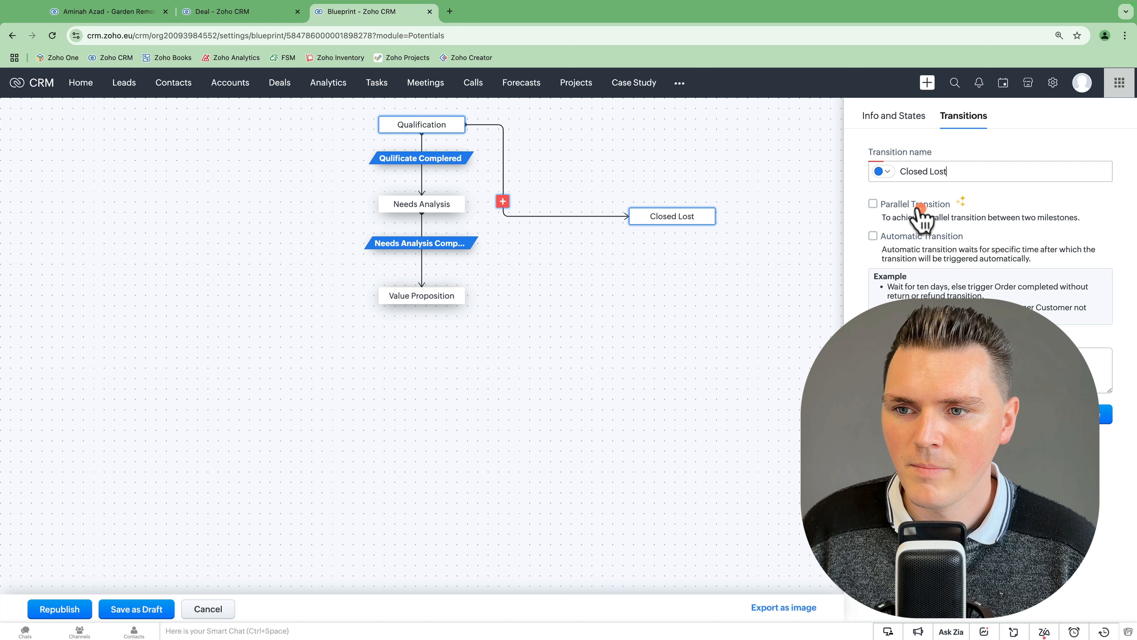
pyautogui.click(883, 172)
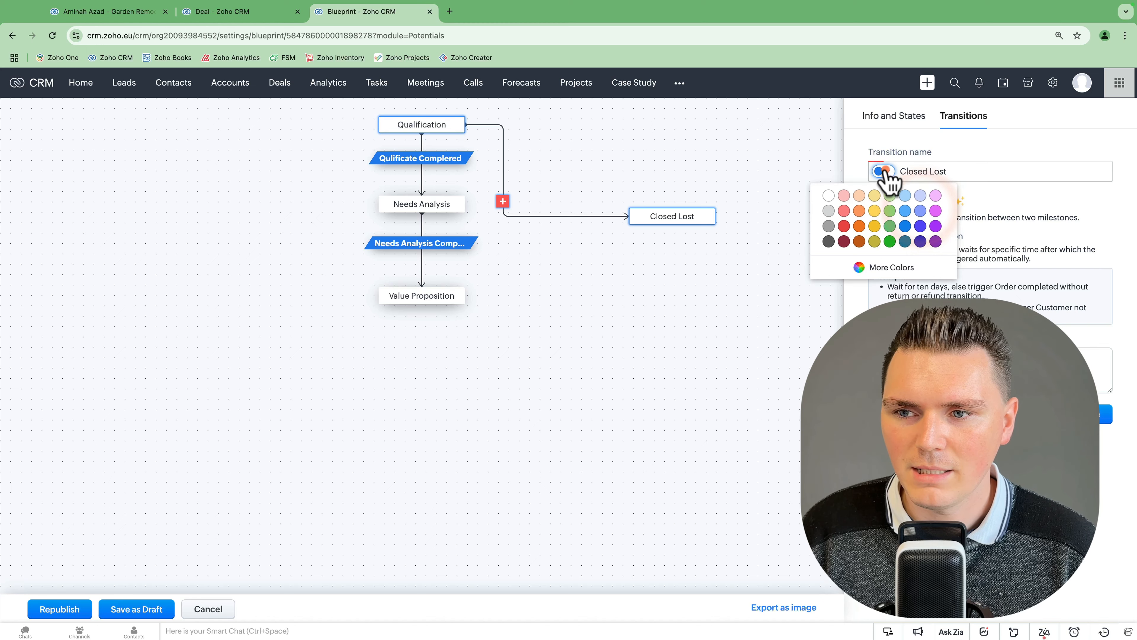
pyautogui.click(844, 211)
pyautogui.click(1106, 414)
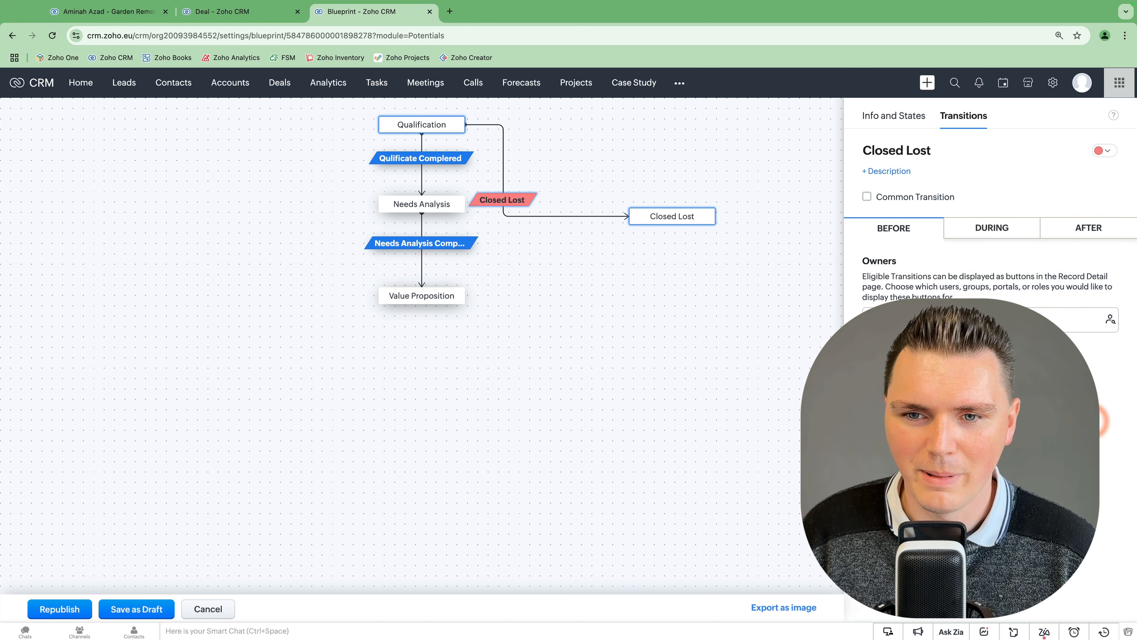
# Move the Closed Lost state farther from the stage sequence and make the Closed Lost transition a common transition.
pyautogui.moveTo(670, 219); pyautogui.dragTo(739, 211)
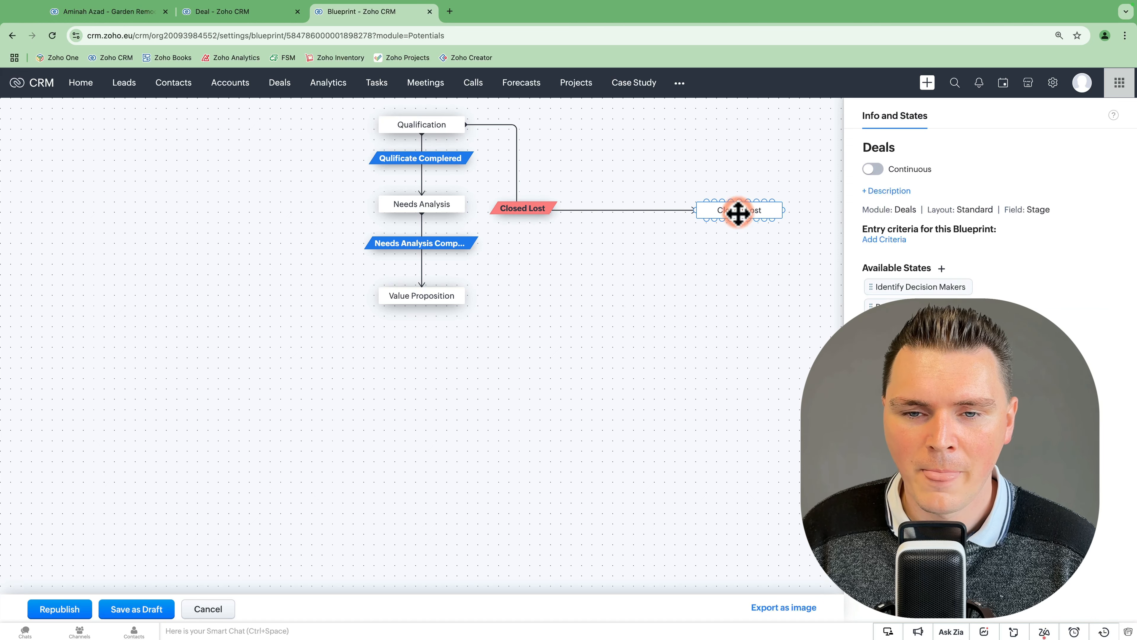
pyautogui.click(530, 218)
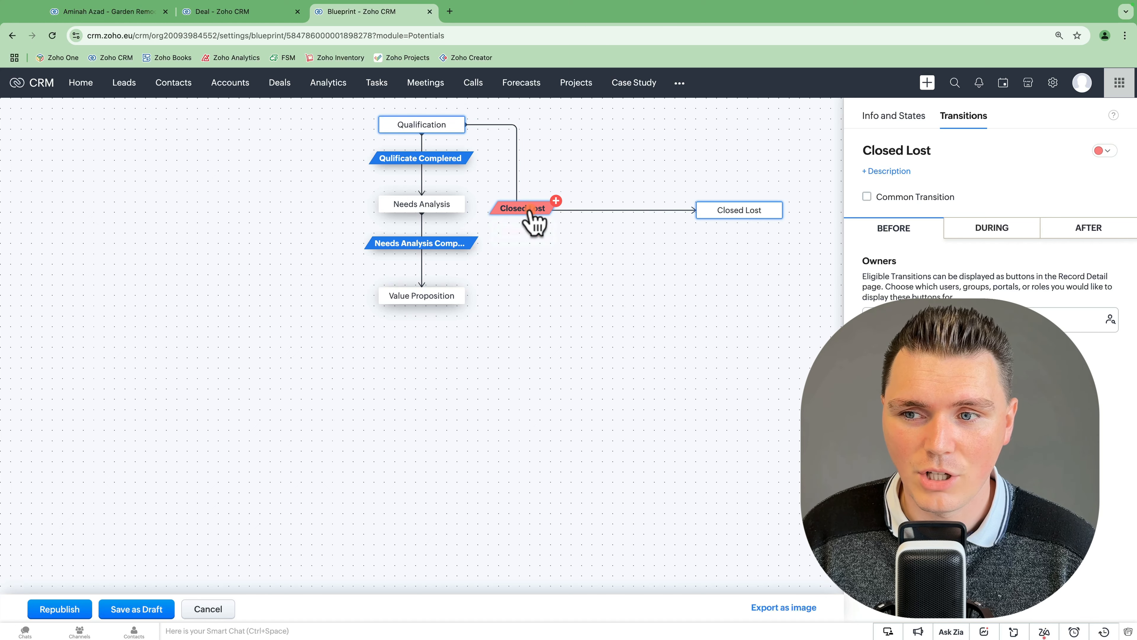
pyautogui.click(867, 197)
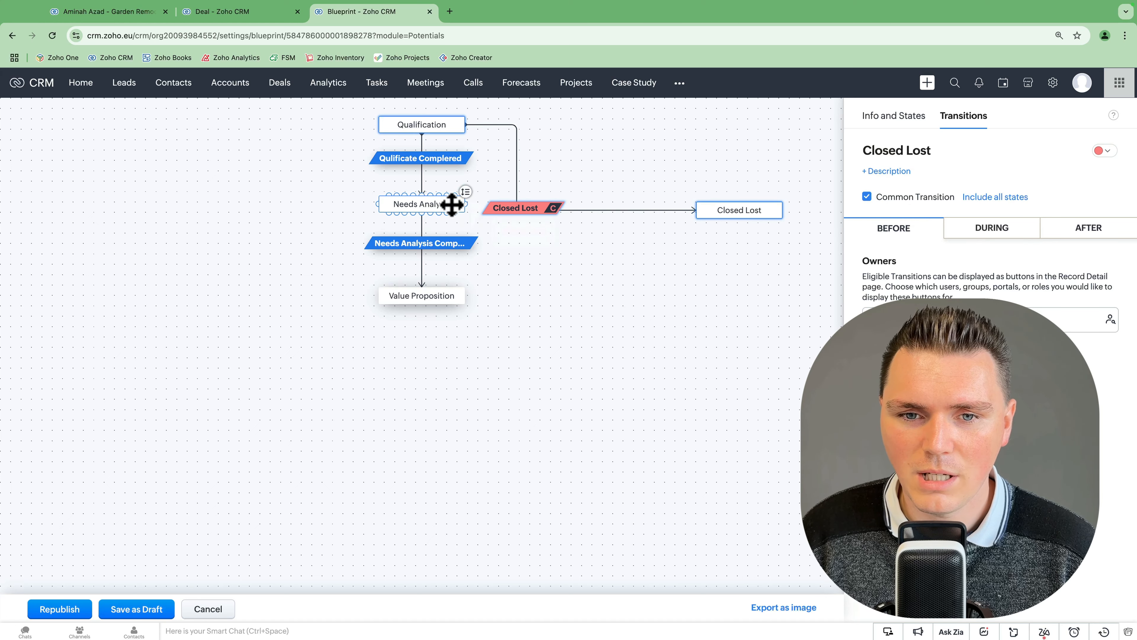
pyautogui.click(569, 209)
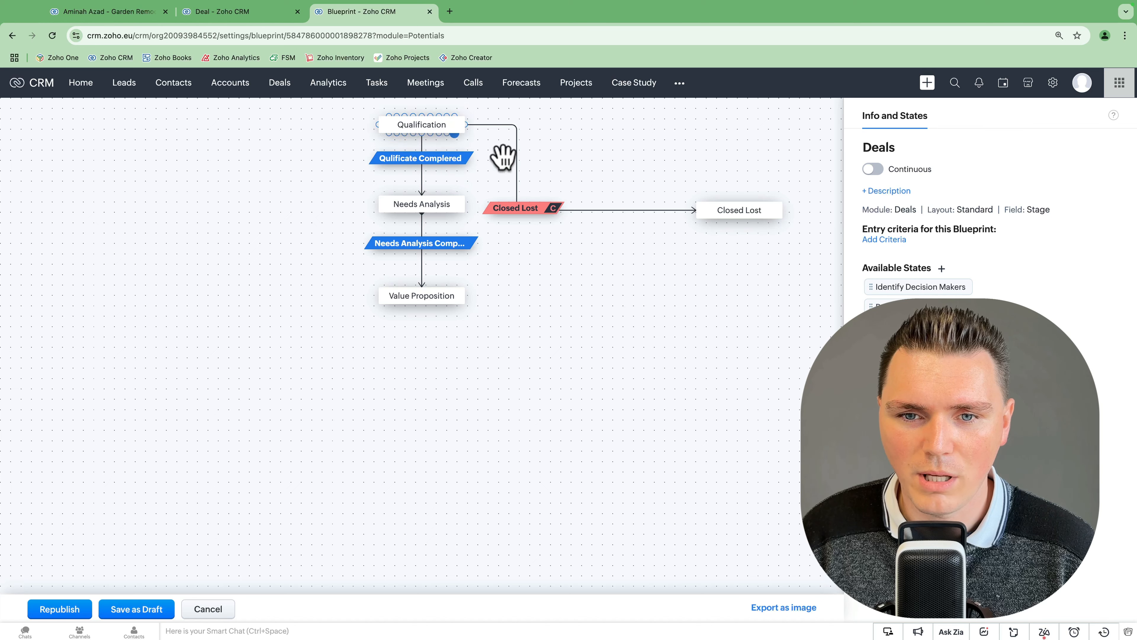
# Review the state settings of Qualification, Needs Analysis and Value Proposition in turn.
pyautogui.click(437, 124)
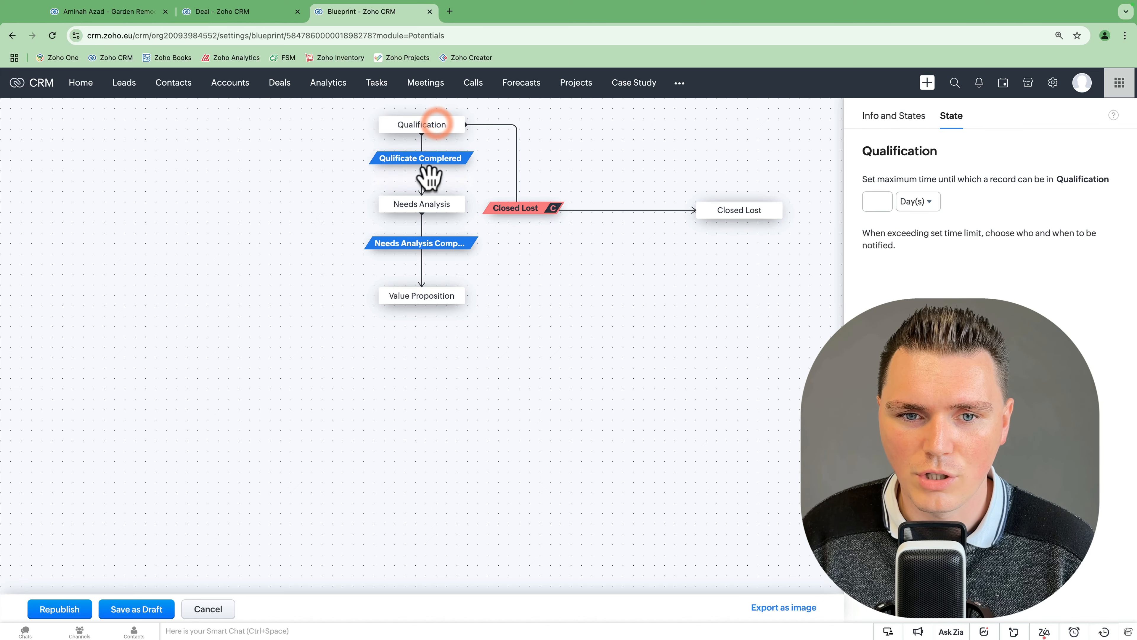
pyautogui.click(421, 202)
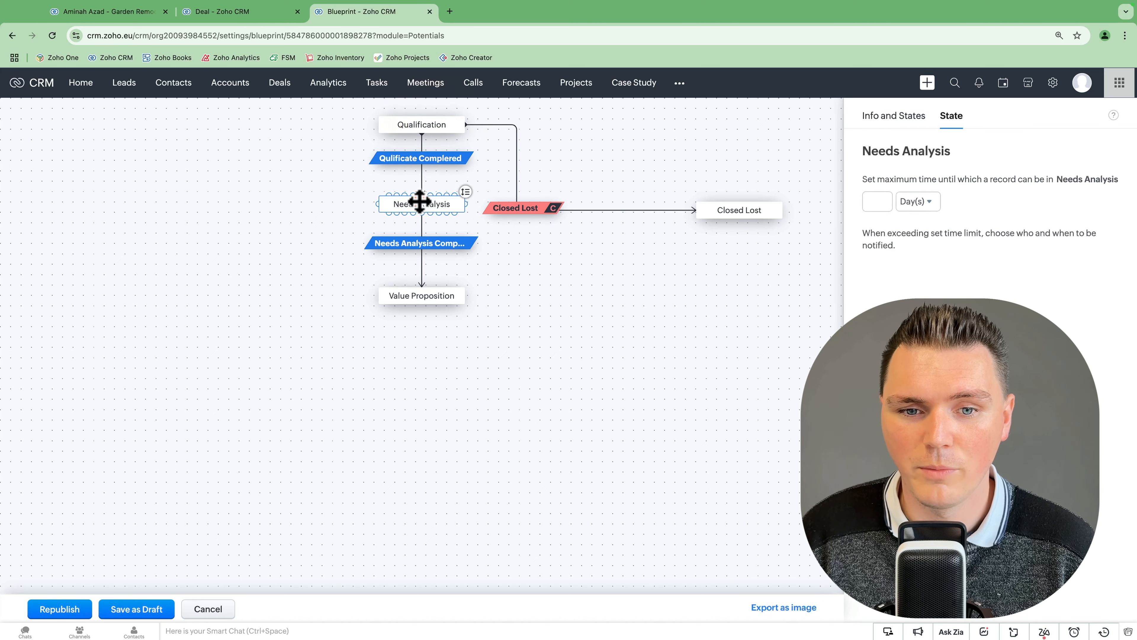
pyautogui.click(423, 299)
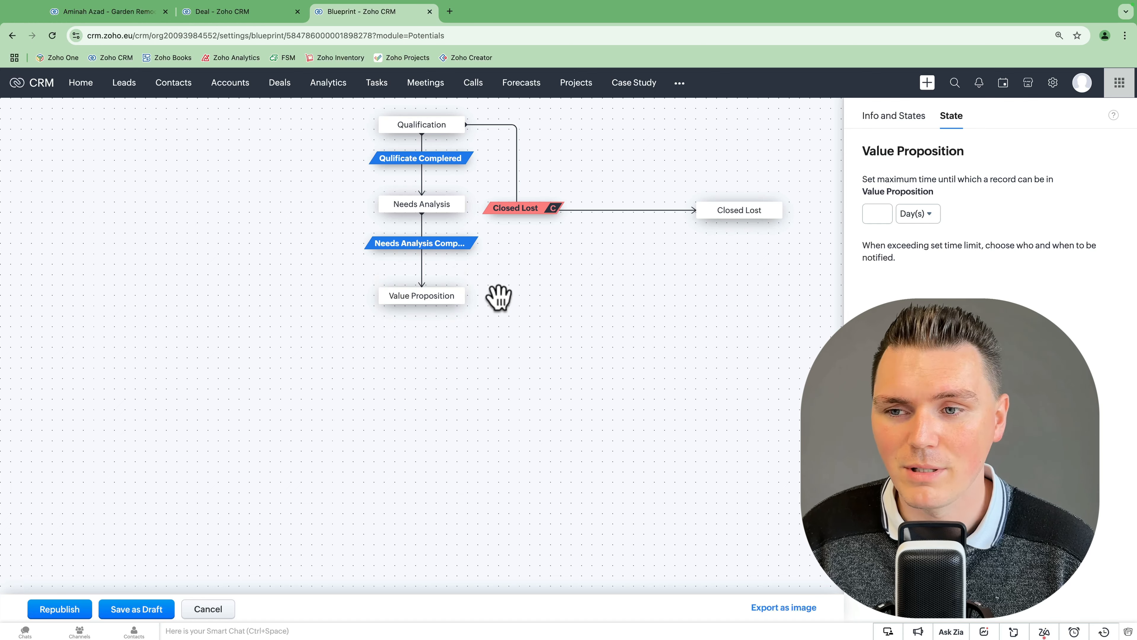
# Republish the blueprint, moving the associated record to the current version, and reload the new Garden Remodel deal.
pyautogui.click(49, 609)
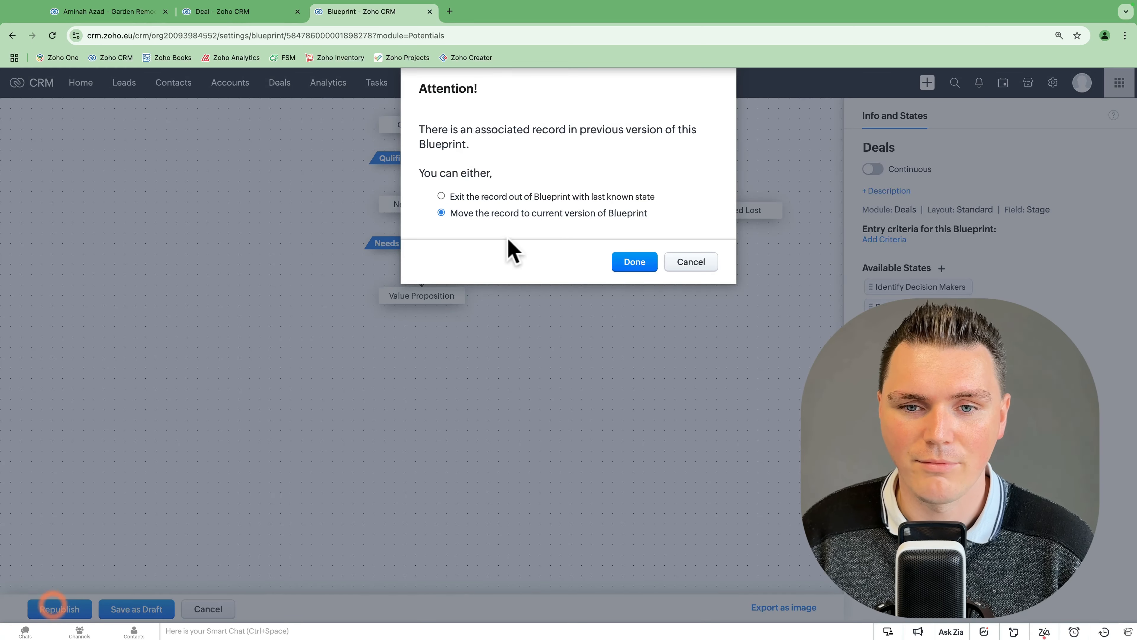
pyautogui.click(627, 256)
pyautogui.click(116, 12)
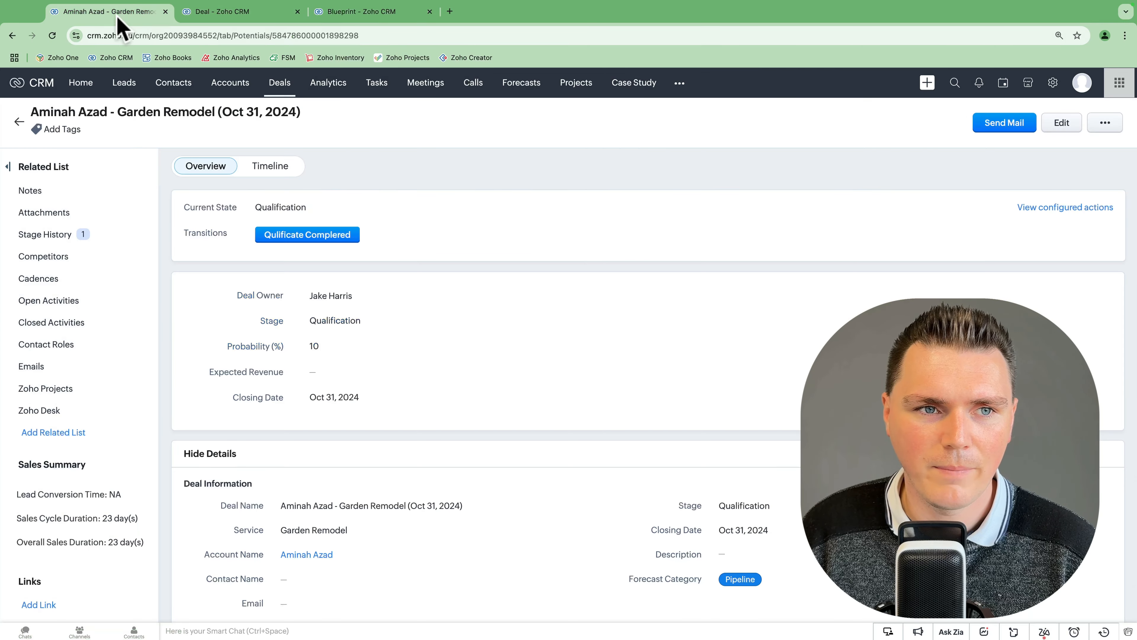
pyautogui.click(52, 35)
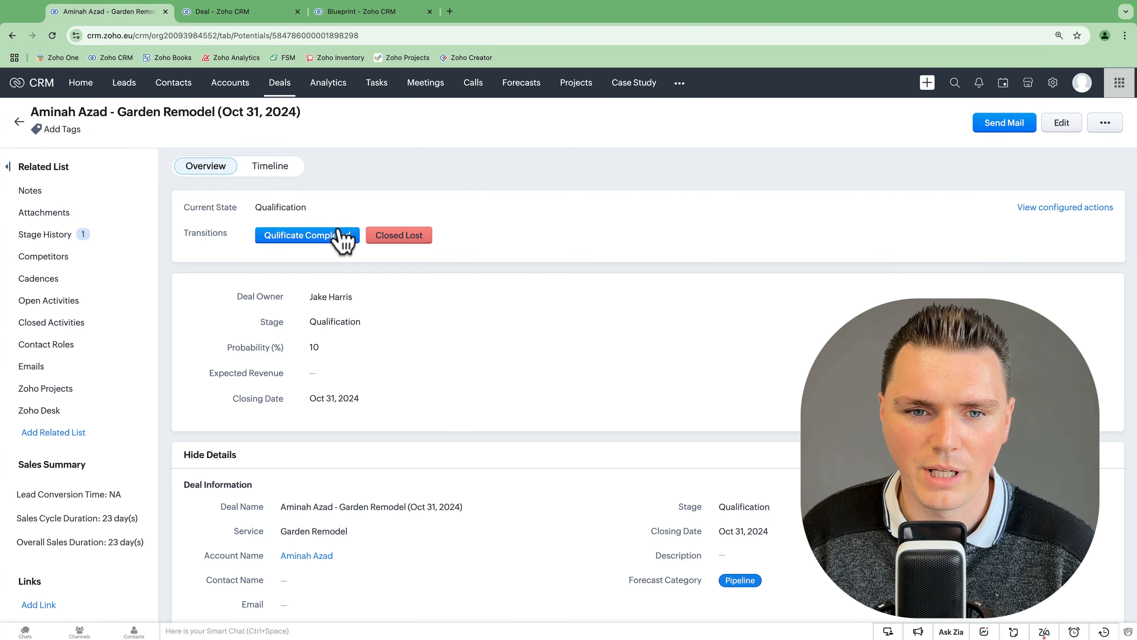
# Run the transition from Qualification to Needs Analysis on the new Garden Remodel deal.
pyautogui.click(293, 233)
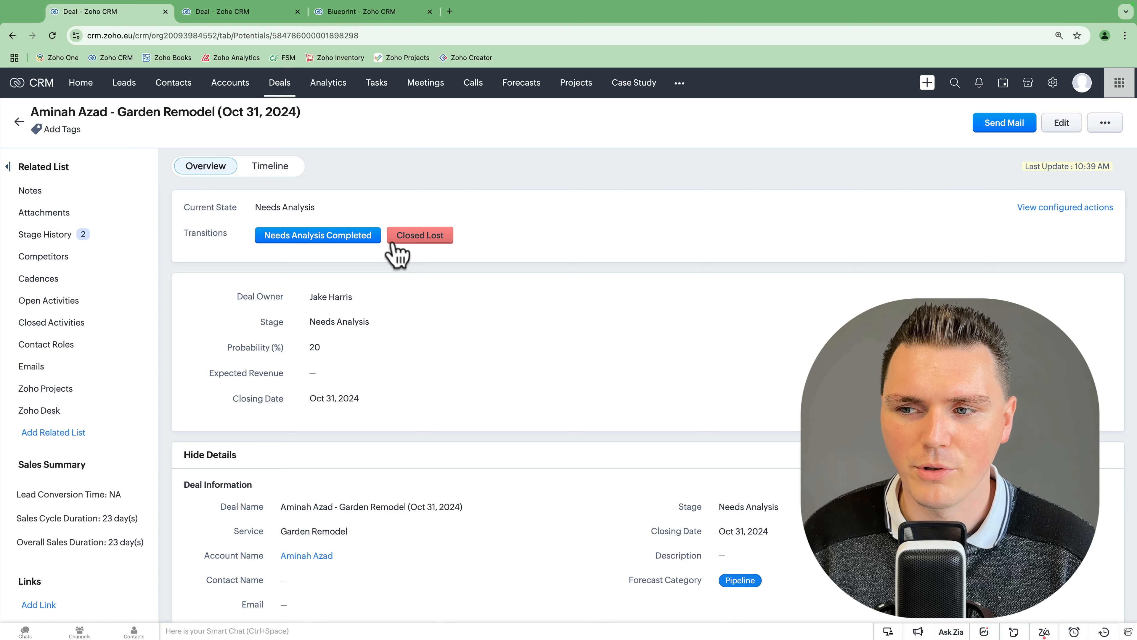
# Reopen the Deals blueprint and move the Closed Lost state farther away from the stage sequence.
pyautogui.click(345, 16)
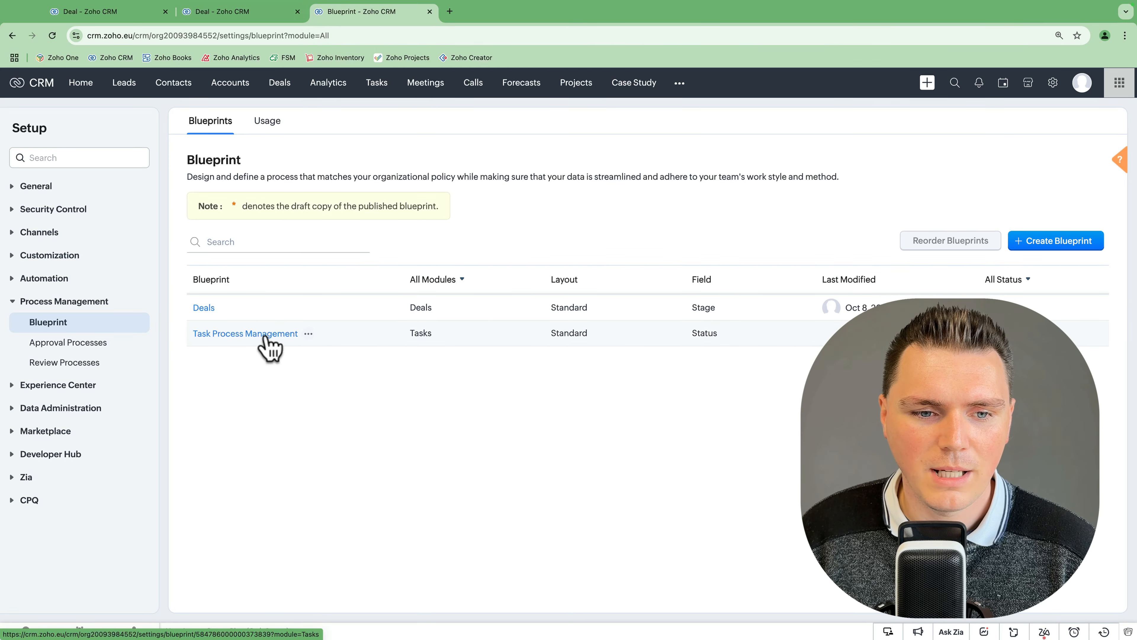
pyautogui.click(204, 308)
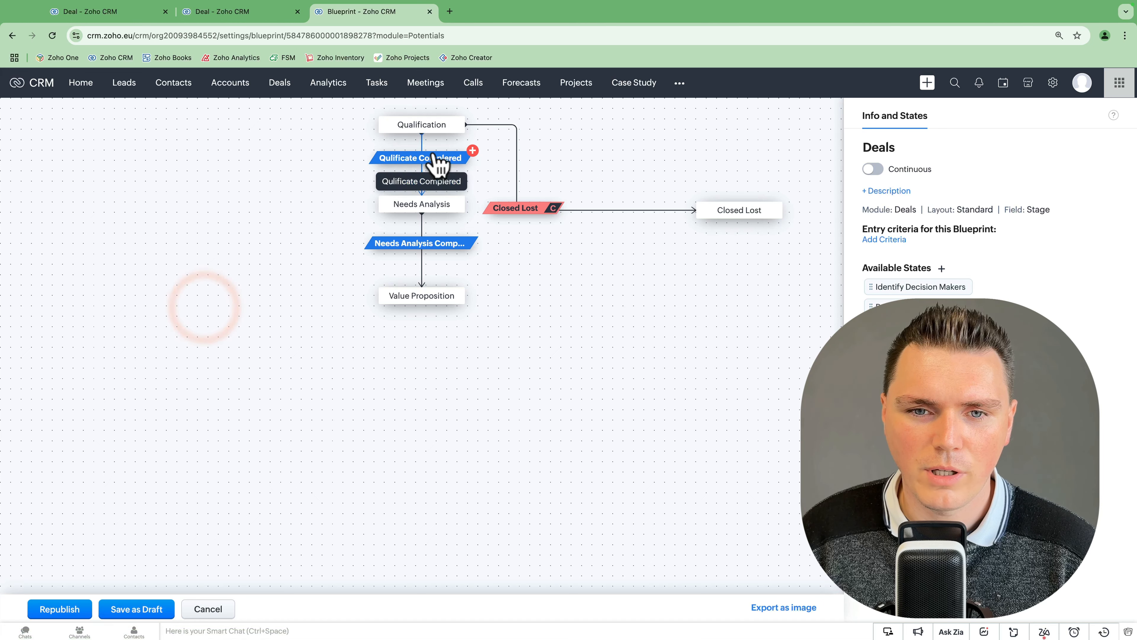
pyautogui.moveTo(722, 217); pyautogui.dragTo(786, 198)
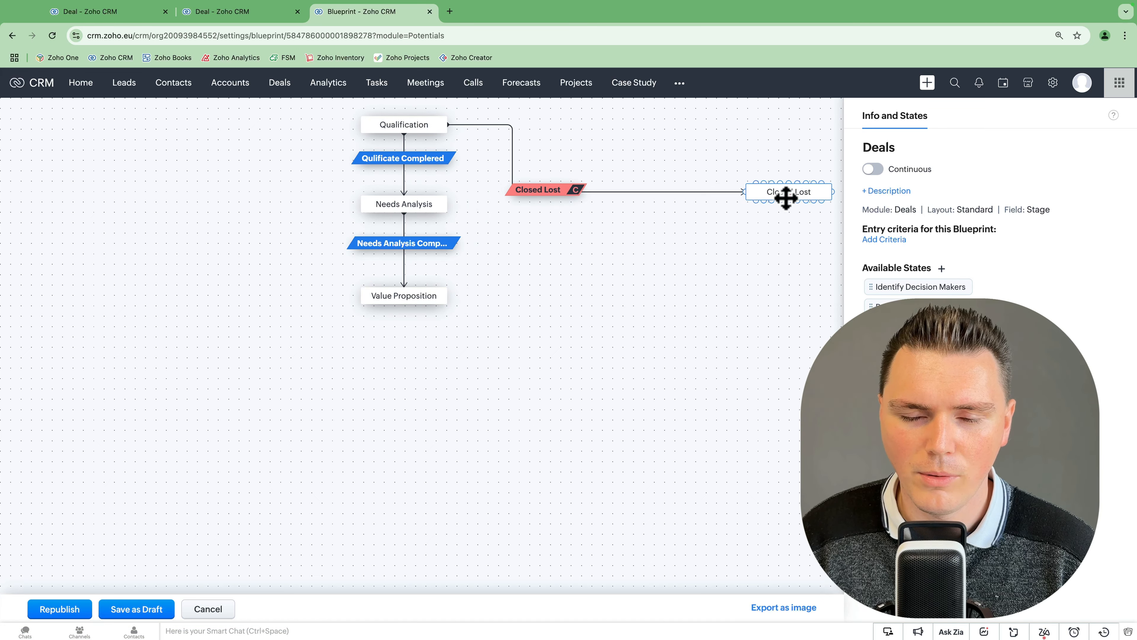
# Require mandatory notes during the Closed Lost transition and republish the Deals blueprint.
pyautogui.click(546, 190)
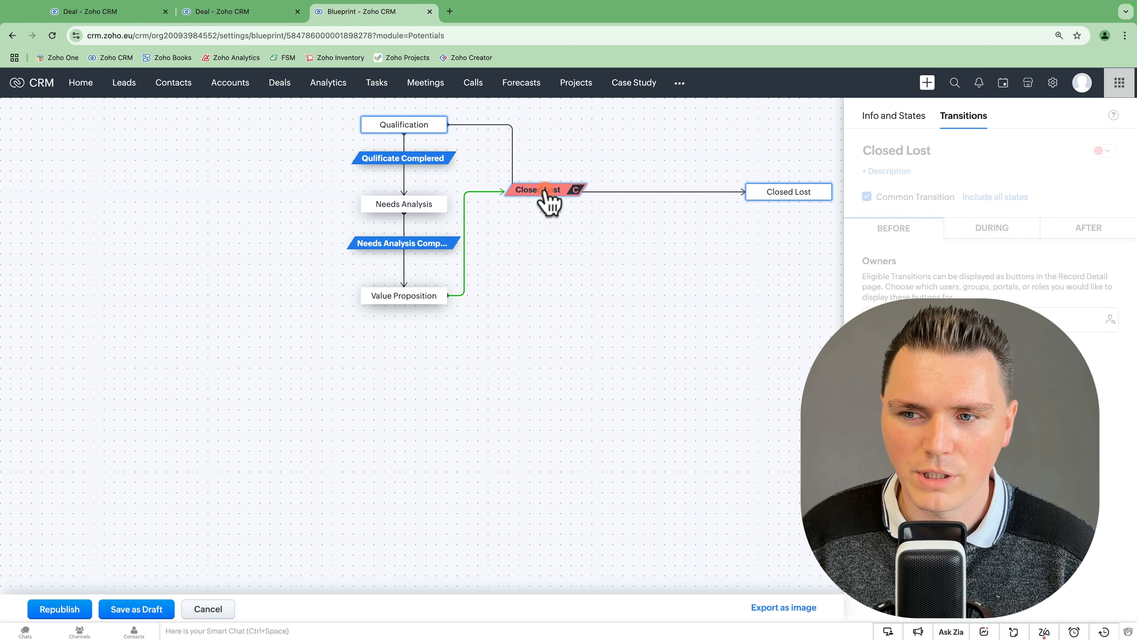
pyautogui.click(993, 229)
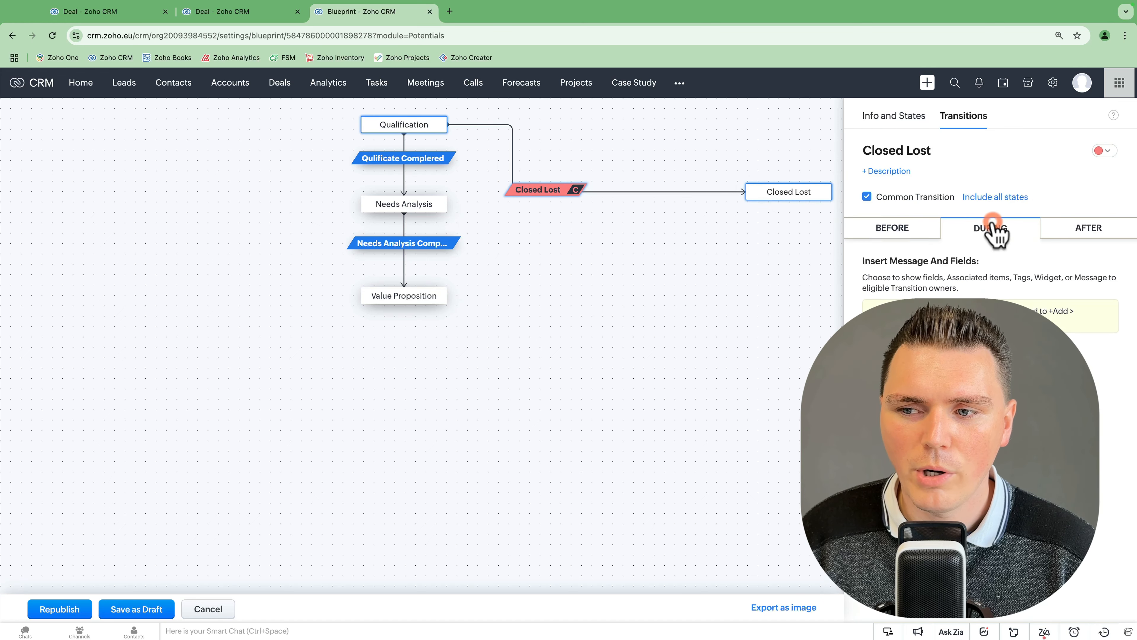
pyautogui.click(915, 230)
pyautogui.click(550, 191)
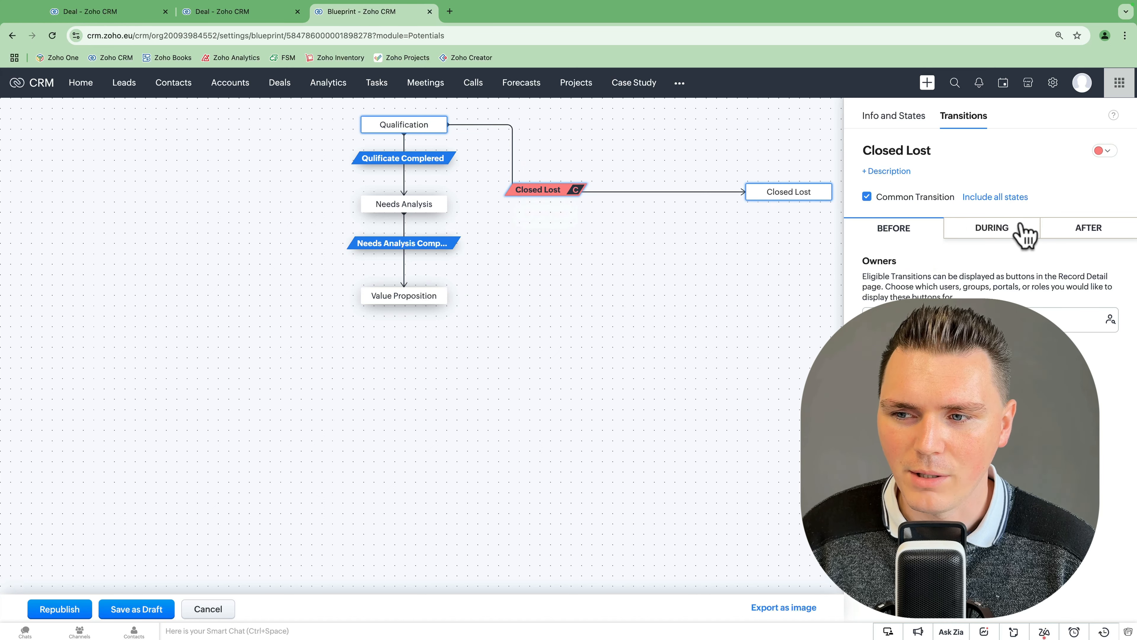
pyautogui.click(978, 233)
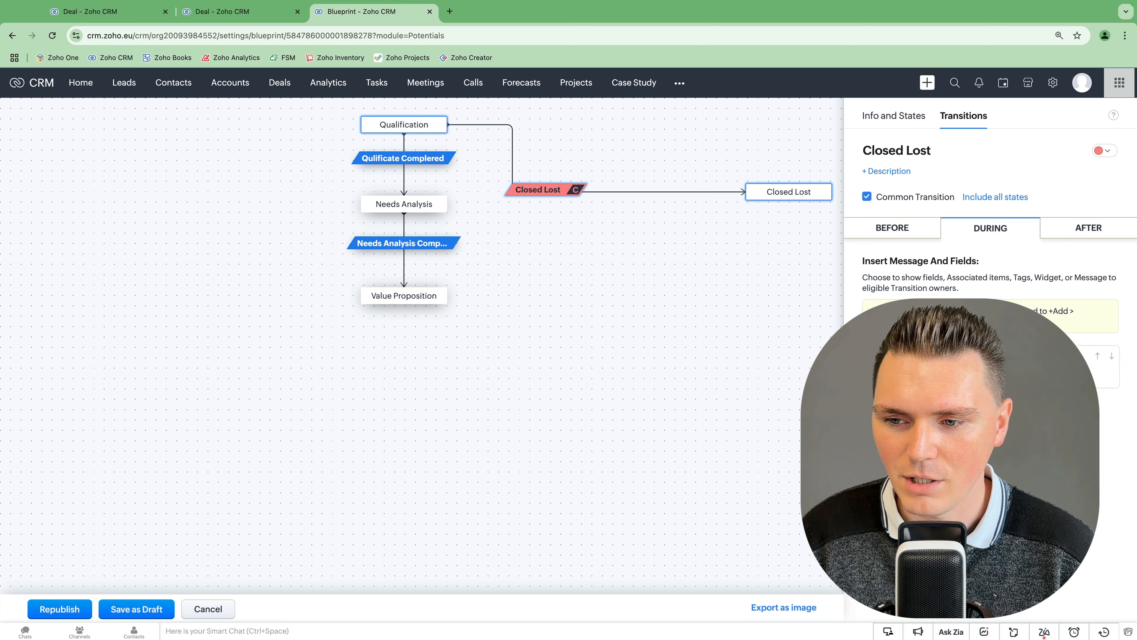
pyautogui.click(71, 612)
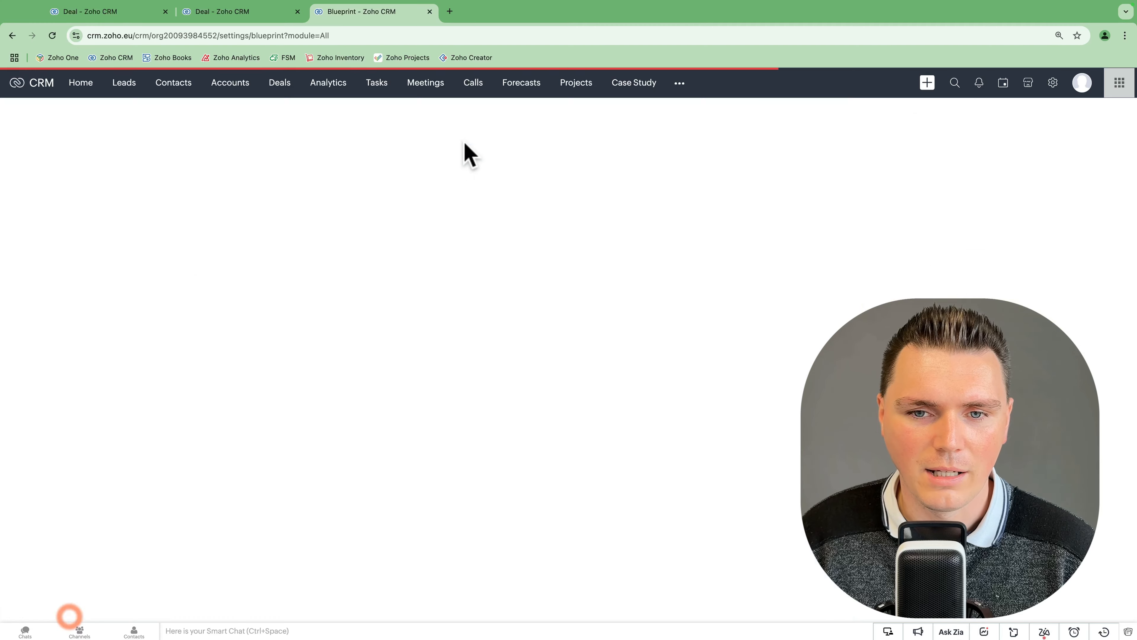
# Reload the new Garden Remodel deal and try to save its Closed Lost transition with the notes left empty.
pyautogui.click(110, 16)
pyautogui.click(52, 35)
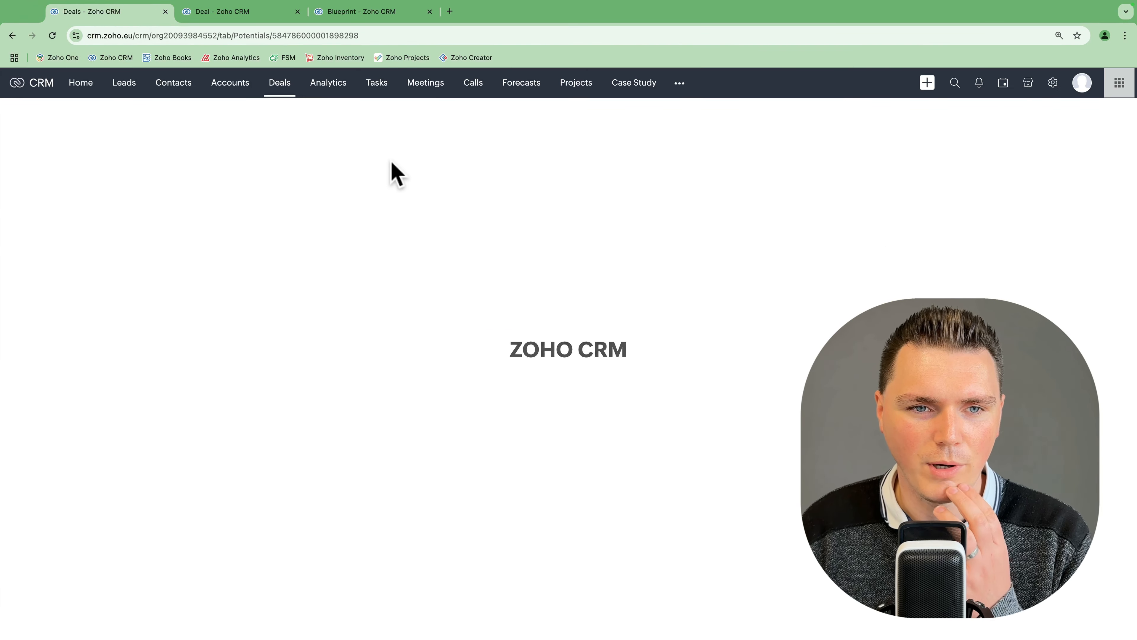
pyautogui.click(410, 238)
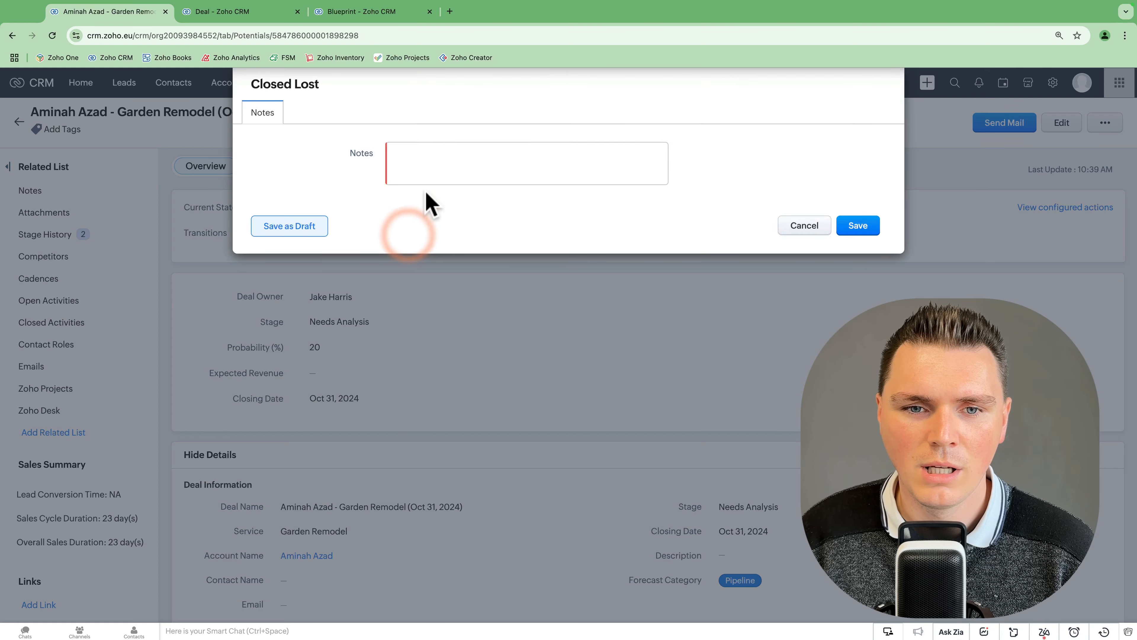
pyautogui.click(463, 177)
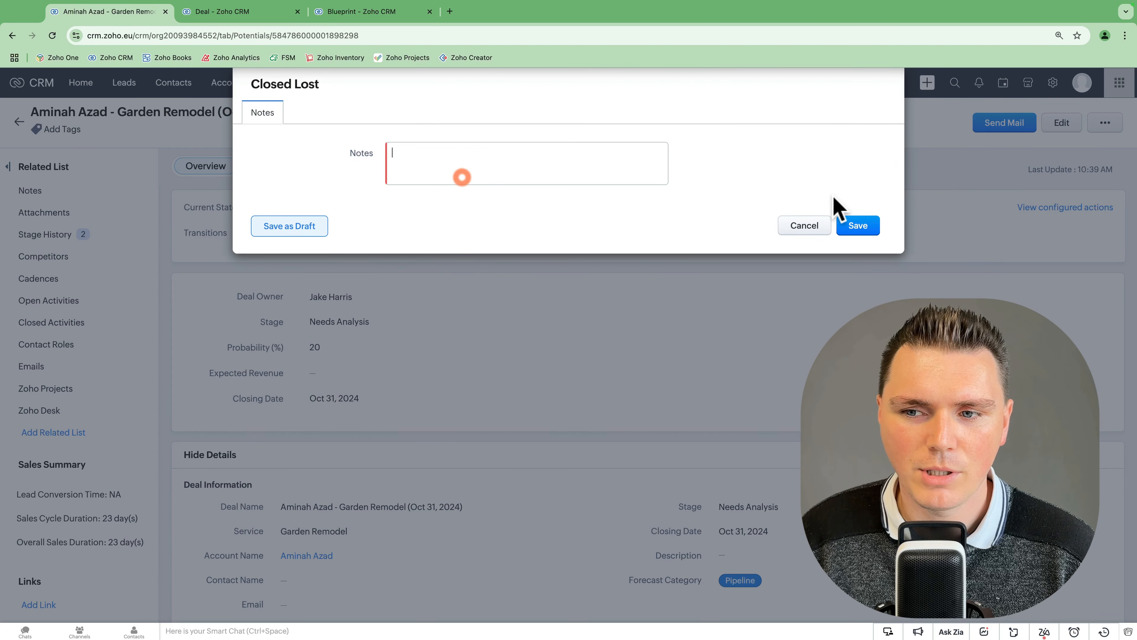
pyautogui.click(857, 228)
pyautogui.click(858, 226)
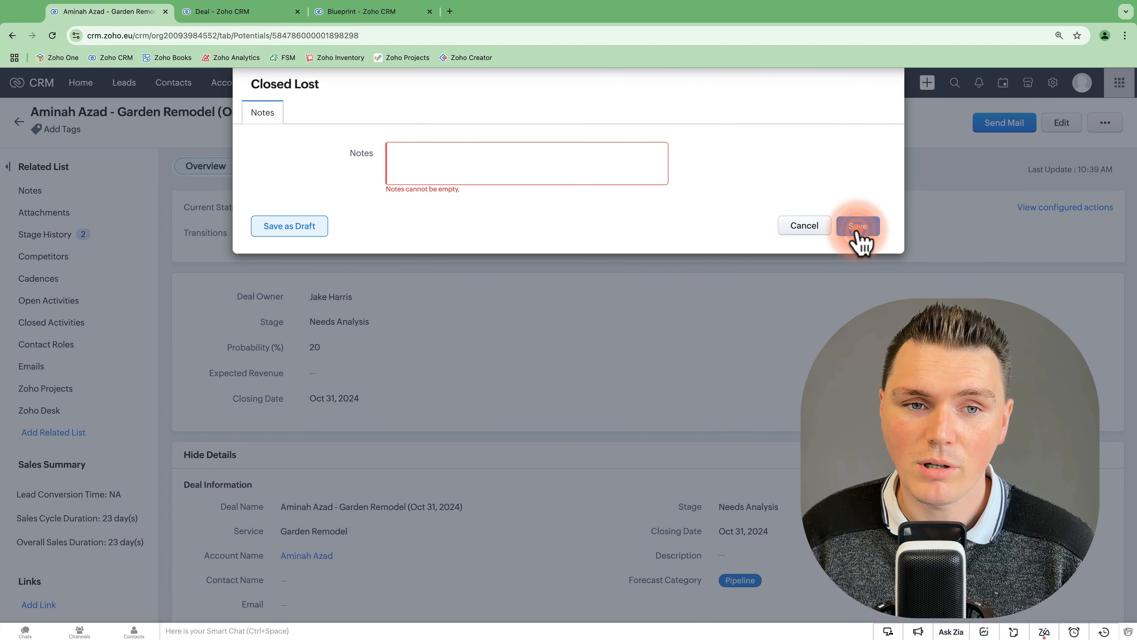
pyautogui.click(805, 229)
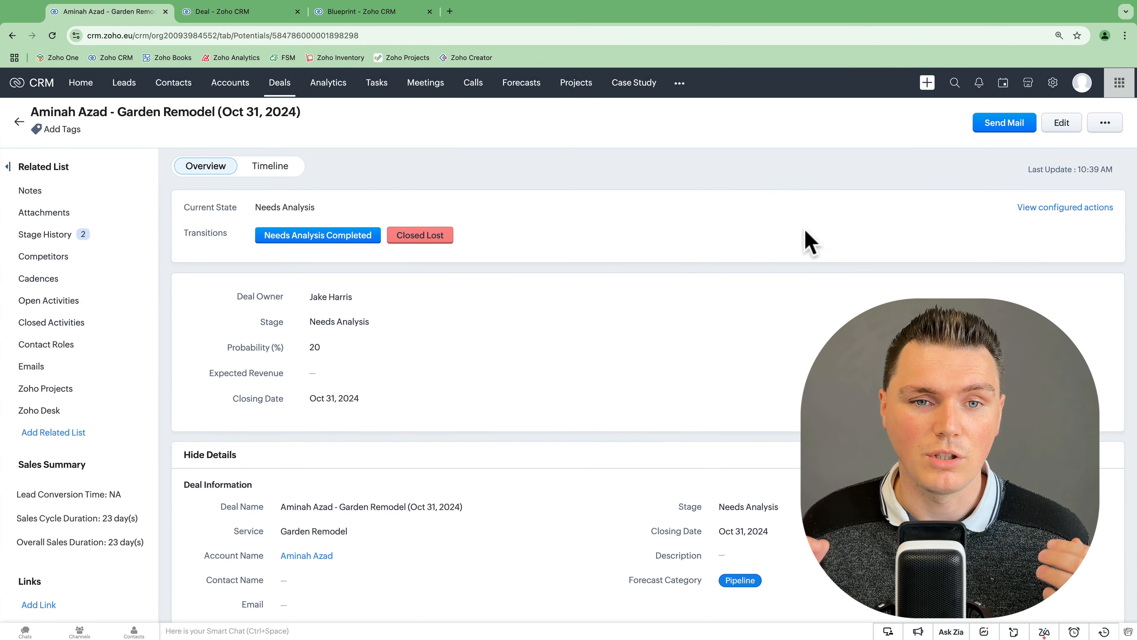
# Request mandatory Tags and Amount plus an optional Description during the Needs Analysis Completed transition, and republish the Deals blueprint.
pyautogui.click(268, 12)
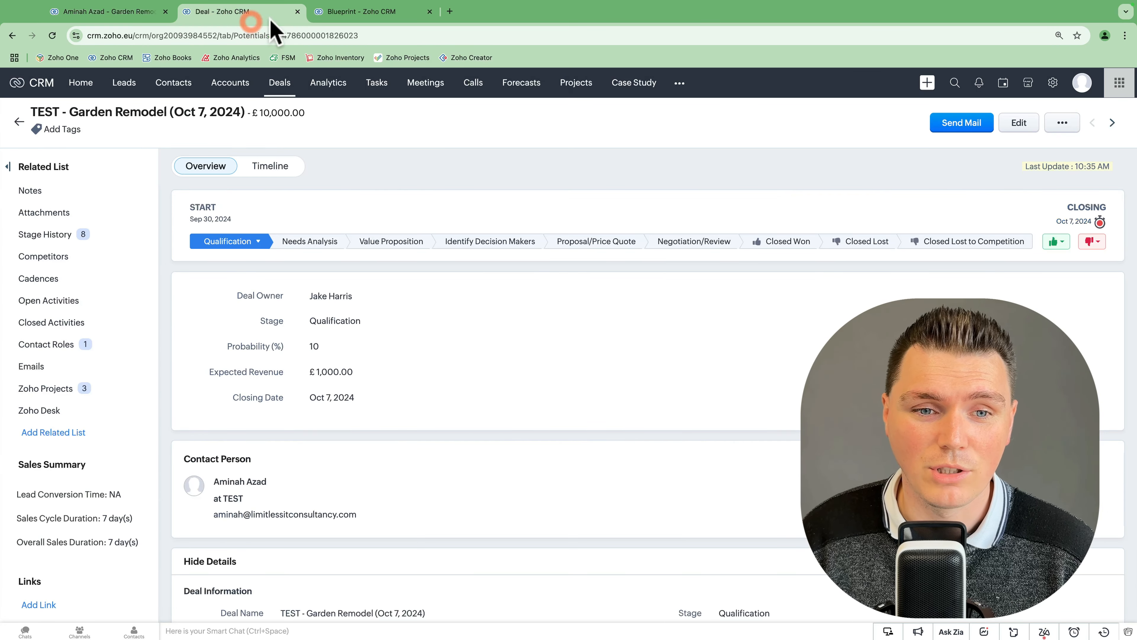
pyautogui.click(344, 13)
pyautogui.click(205, 308)
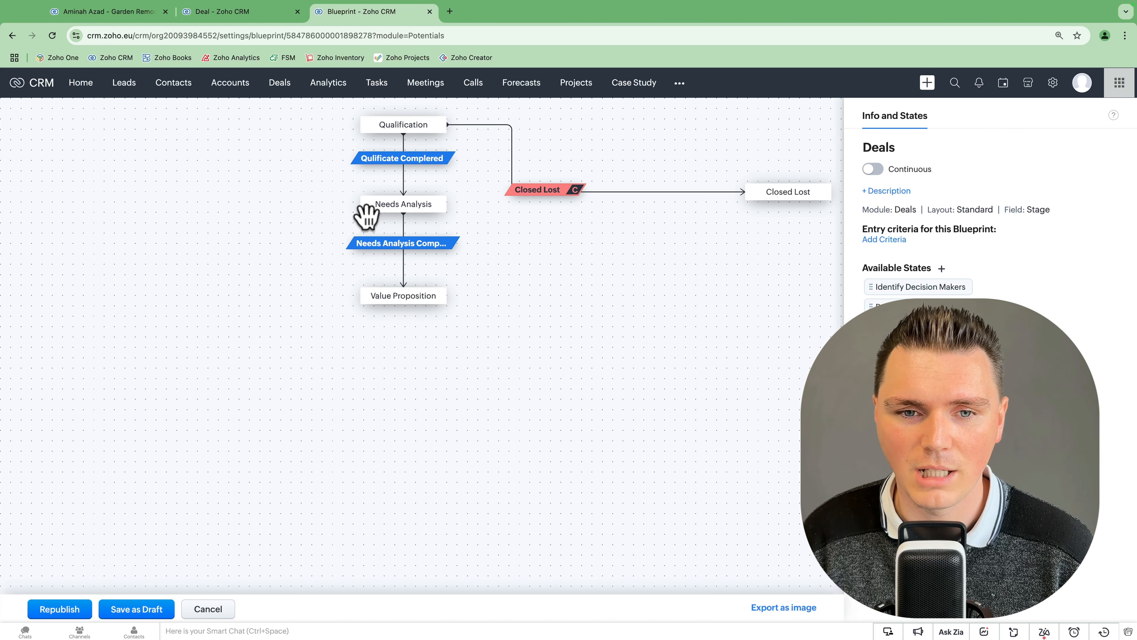
pyautogui.click(404, 244)
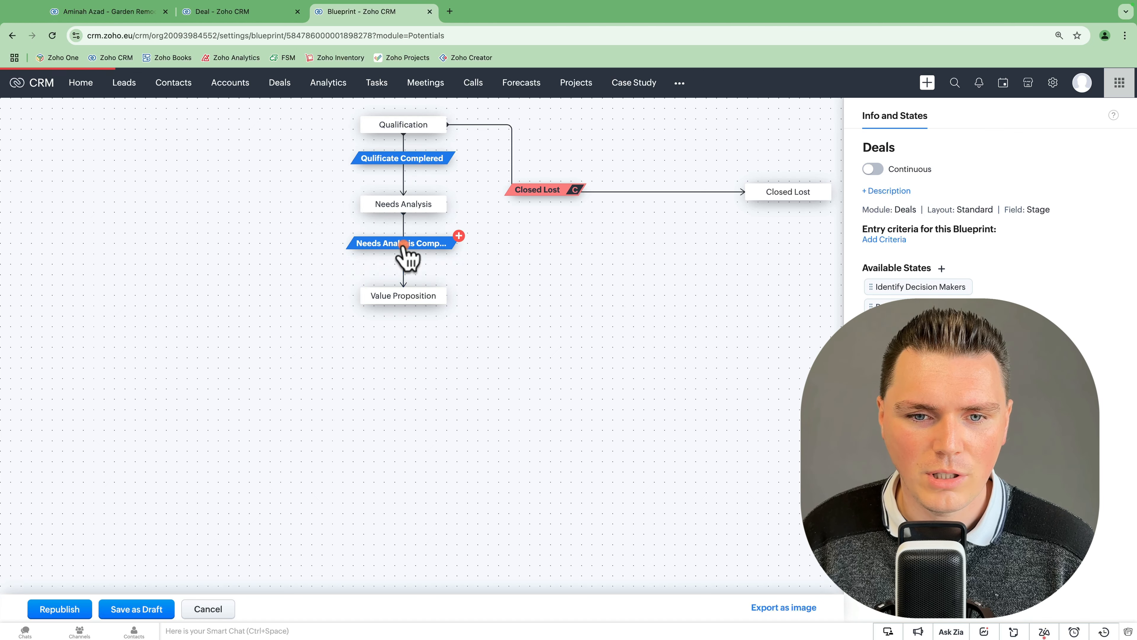
pyautogui.click(966, 229)
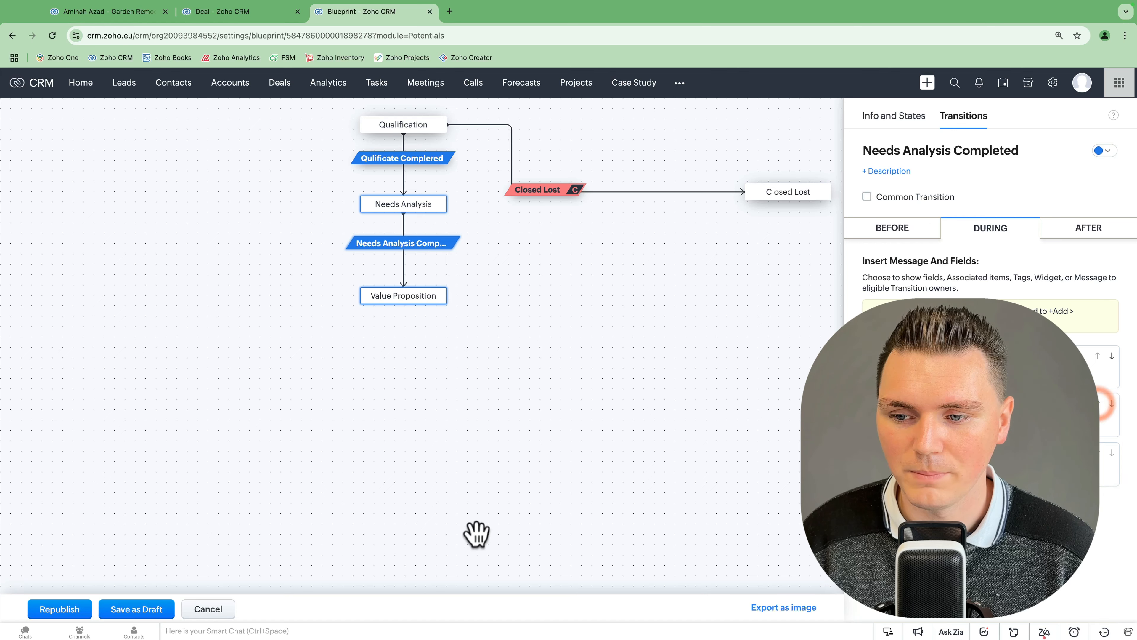
pyautogui.click(72, 615)
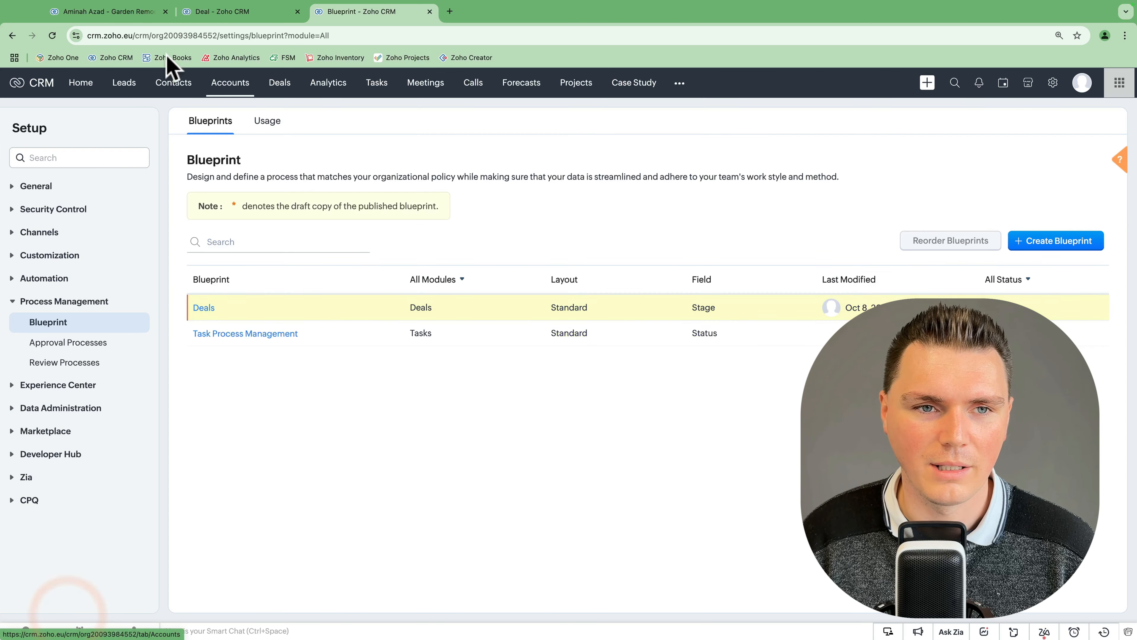
# Reload the Garden Remodel deal, enter a new tag TEST in its Needs Analysis Completed transition and save it as a draft.
pyautogui.click(98, 12)
pyautogui.click(52, 35)
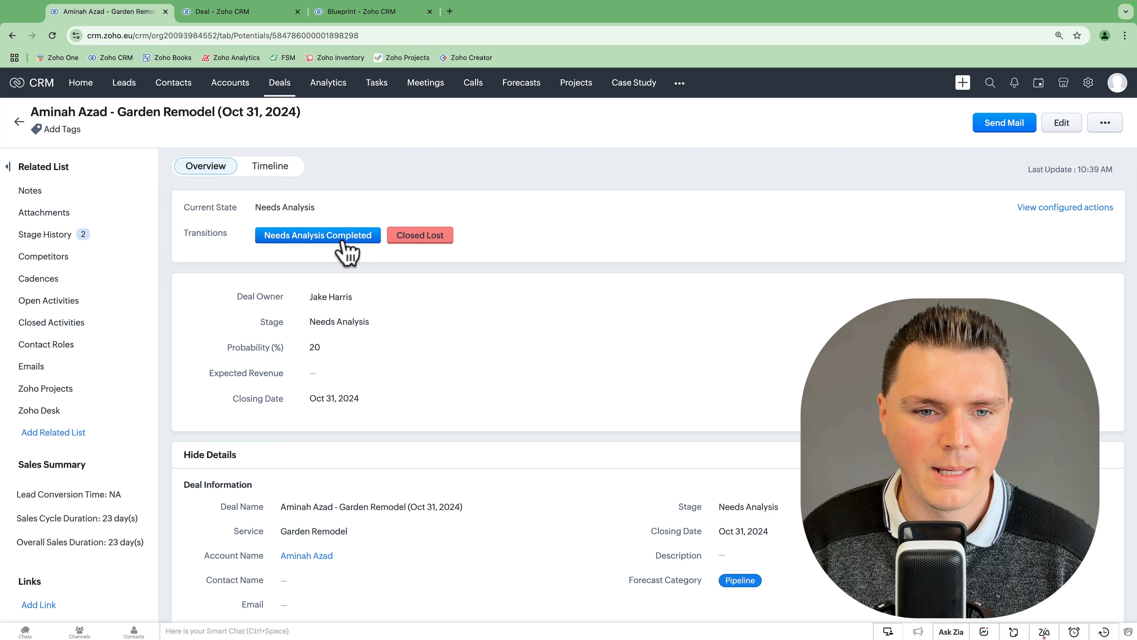
pyautogui.click(353, 243)
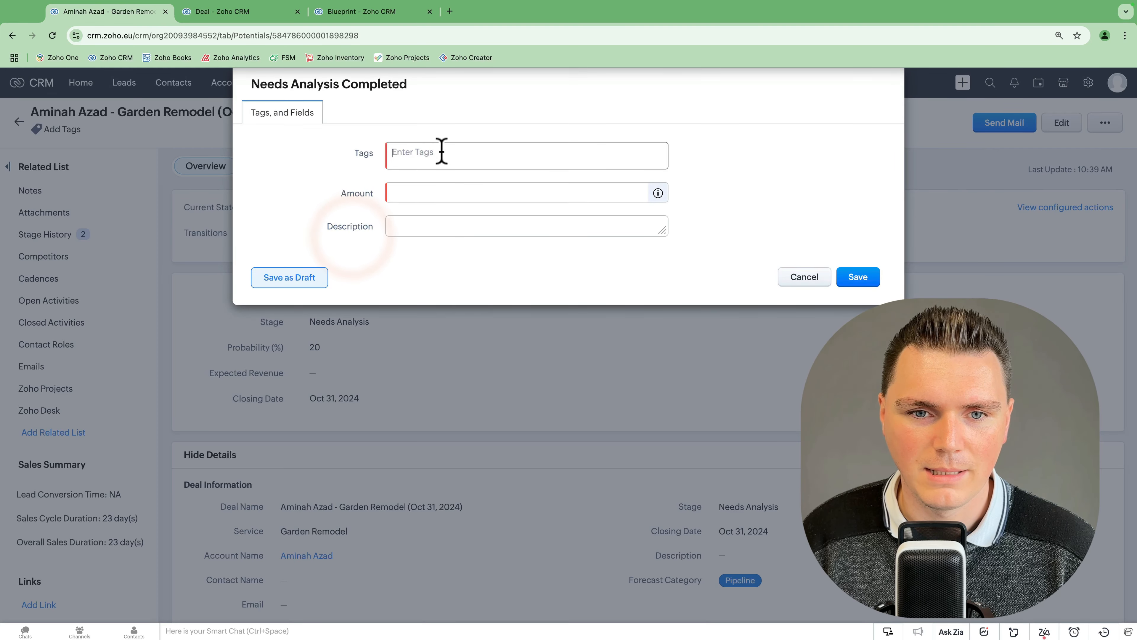
pyautogui.click(442, 152)
pyautogui.write('TEST')
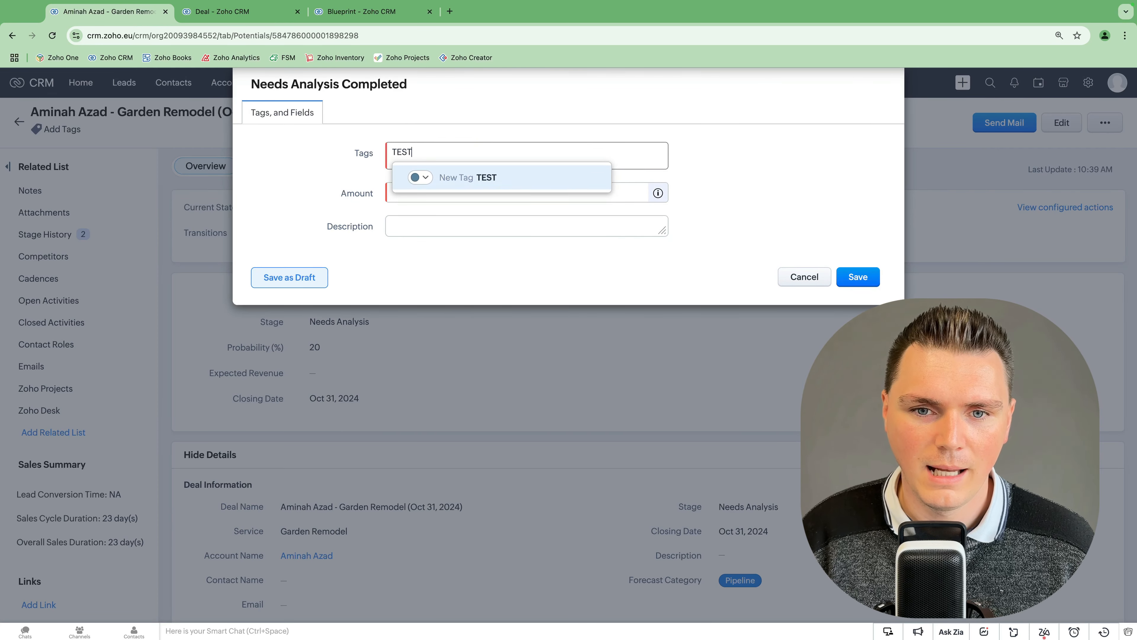
pyautogui.press('Return')
pyautogui.click(458, 193)
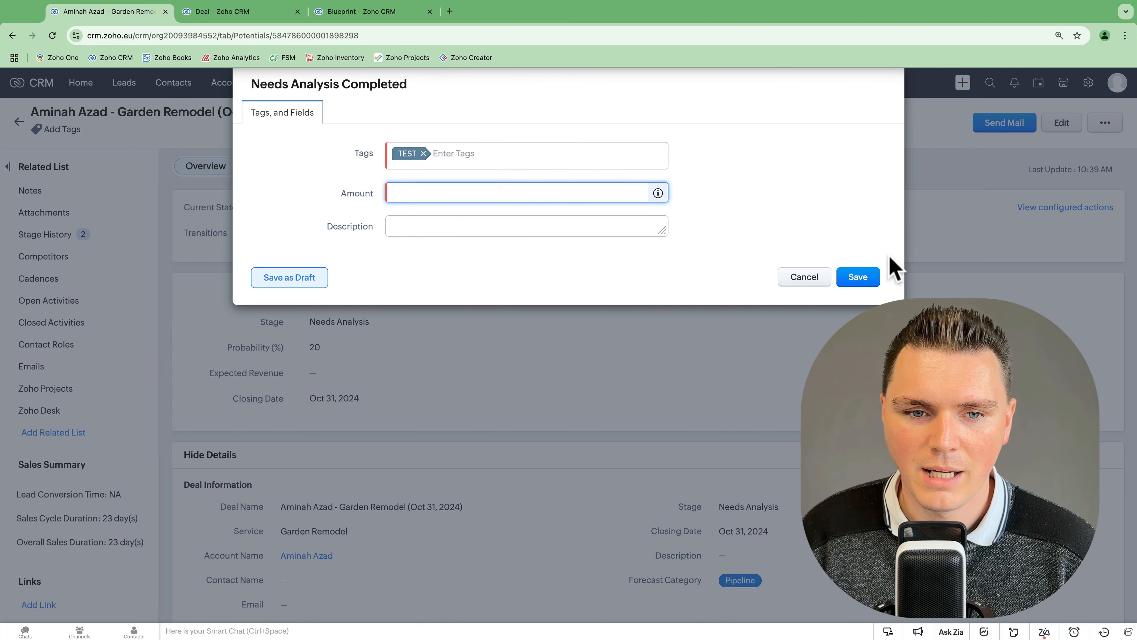
pyautogui.click(866, 275)
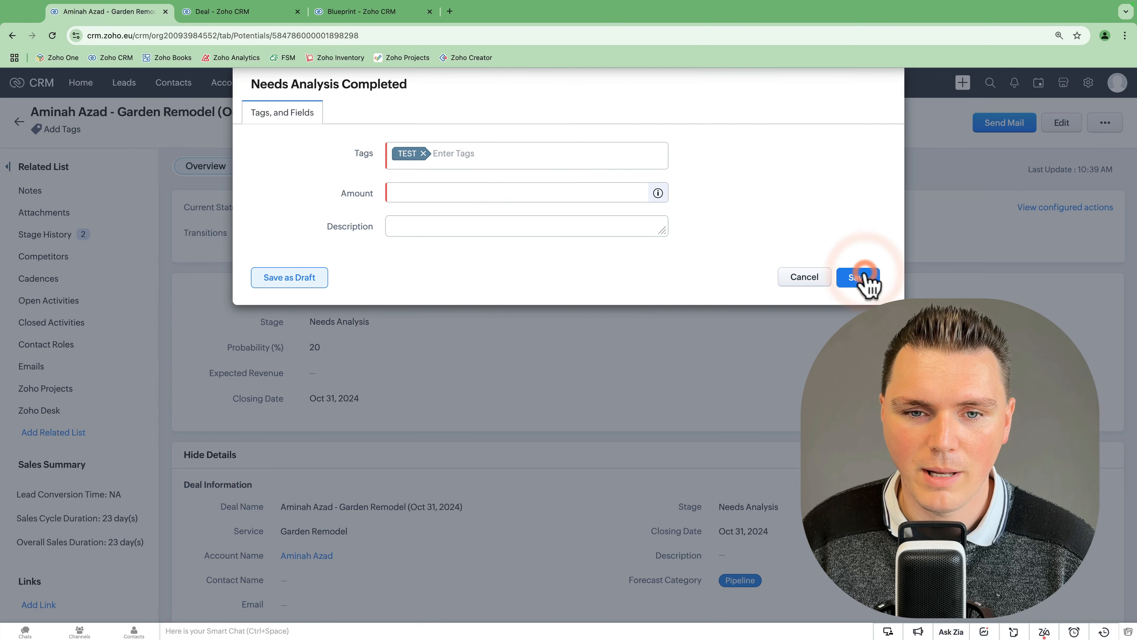
pyautogui.click(325, 278)
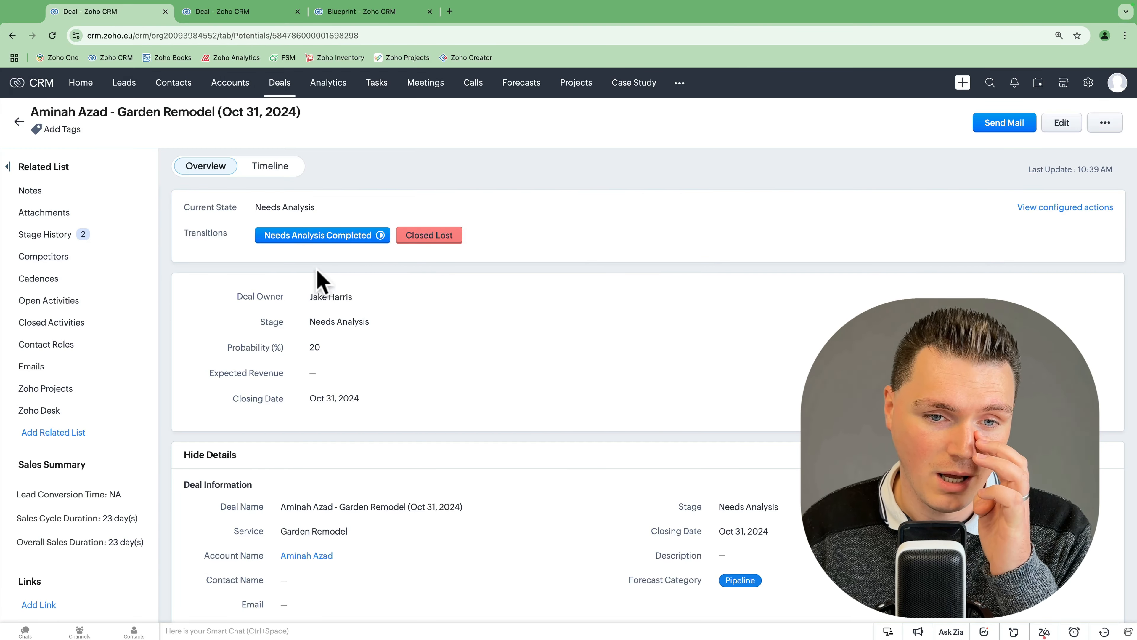
# Complete the drafted Needs Analysis Completed transition with an amount of 5000.
pyautogui.moveTo(381, 238)
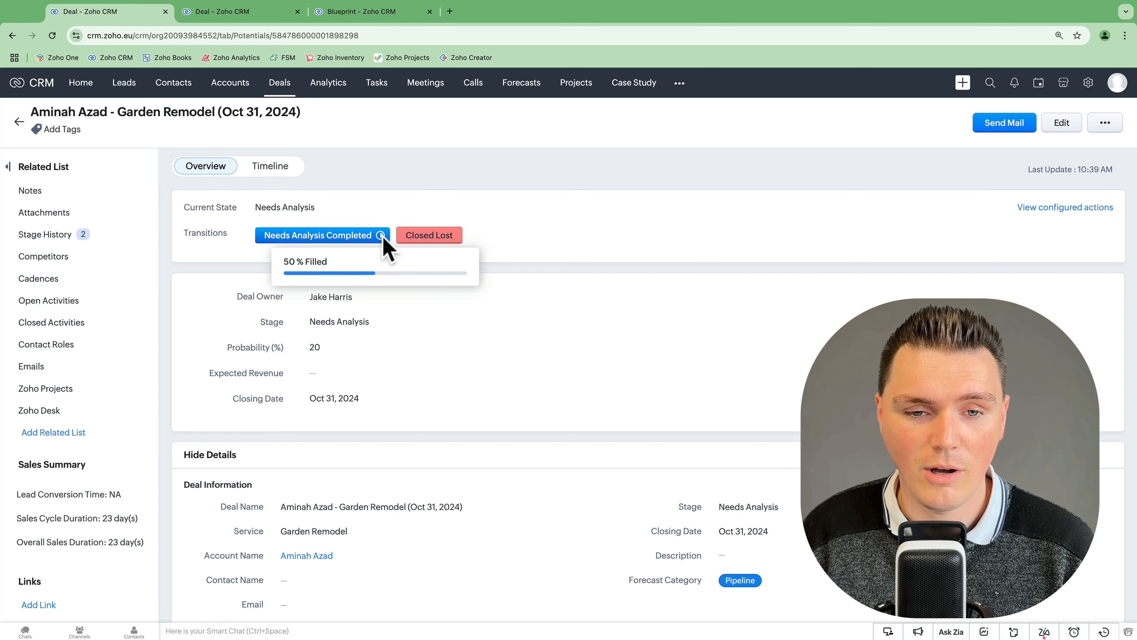
pyautogui.click(357, 236)
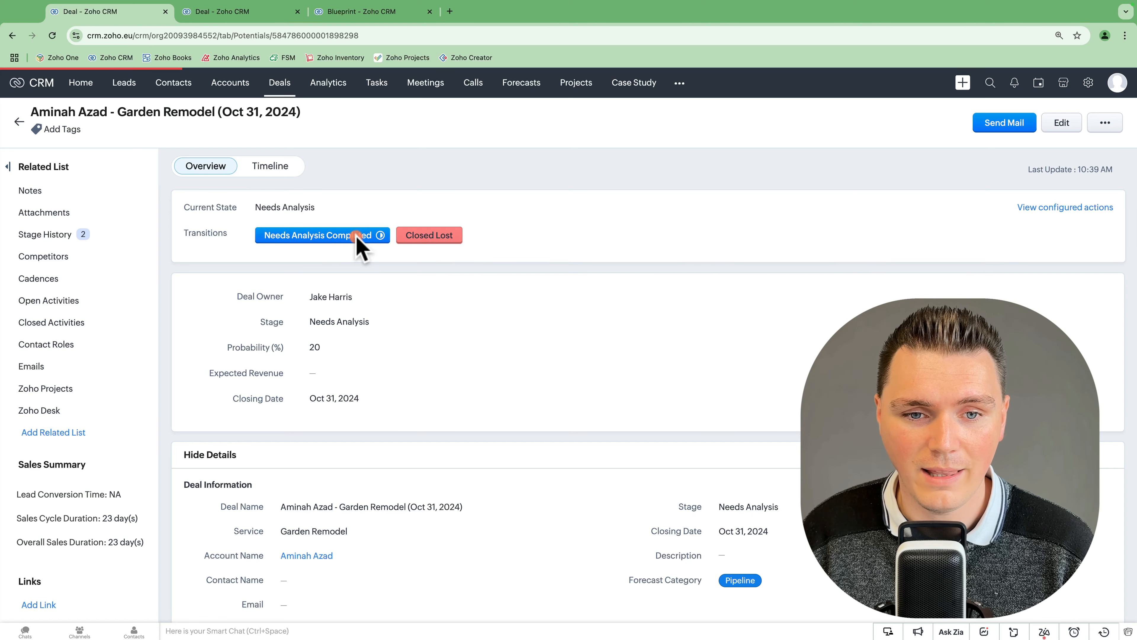
pyautogui.click(428, 191)
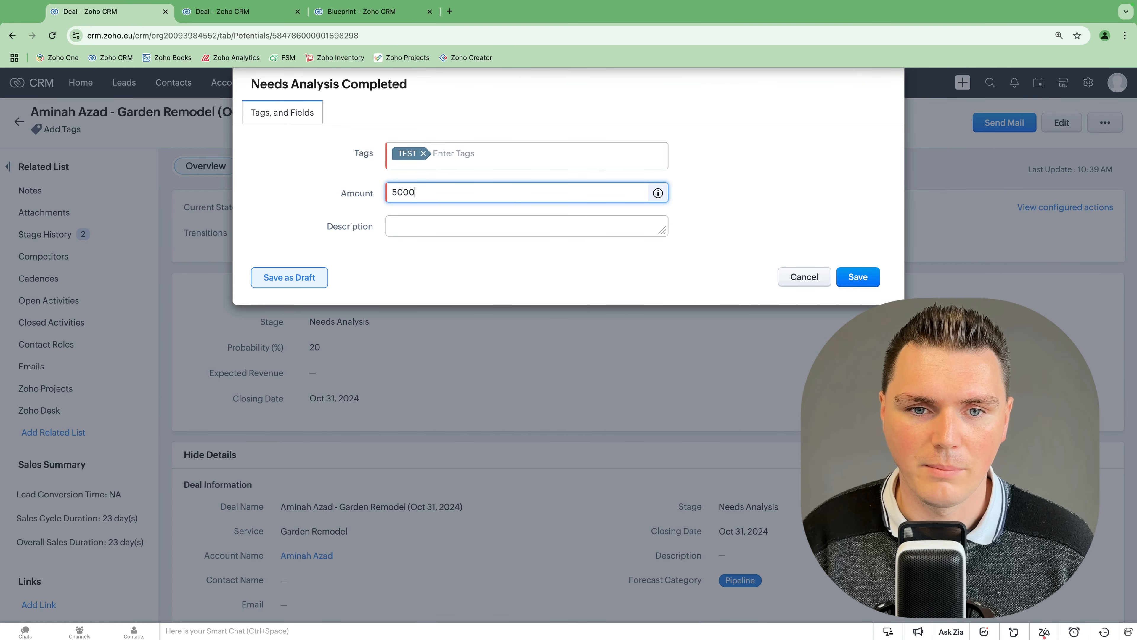
pyautogui.click(860, 278)
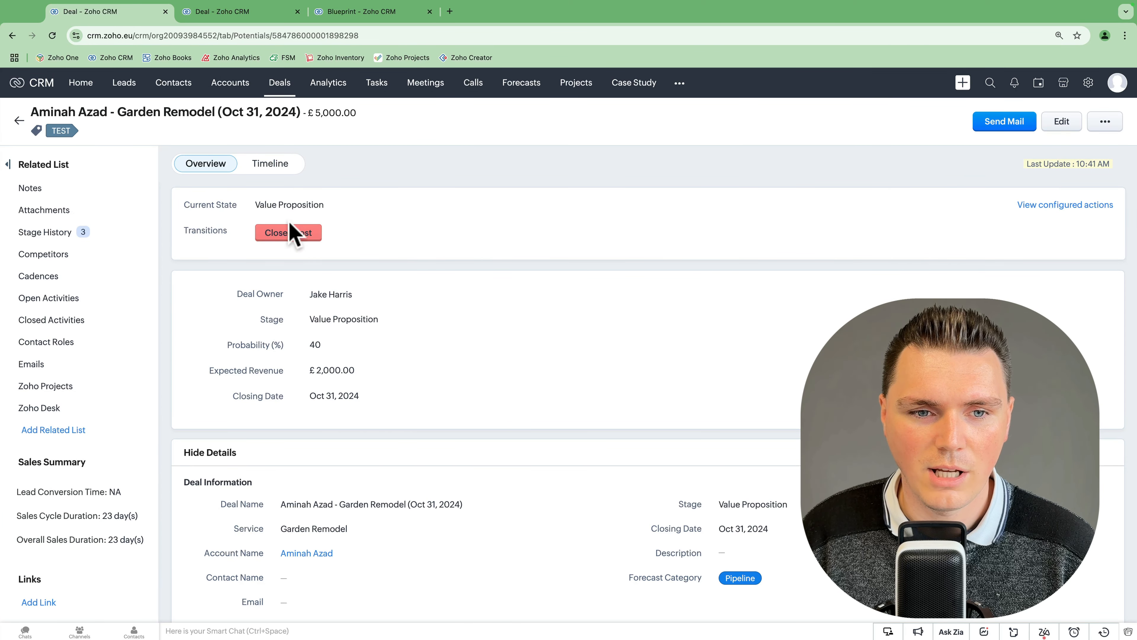
# Close the Garden Remodel deal as lost with the note "TEST" and set its stage back to Qualification.
pyautogui.click(290, 238)
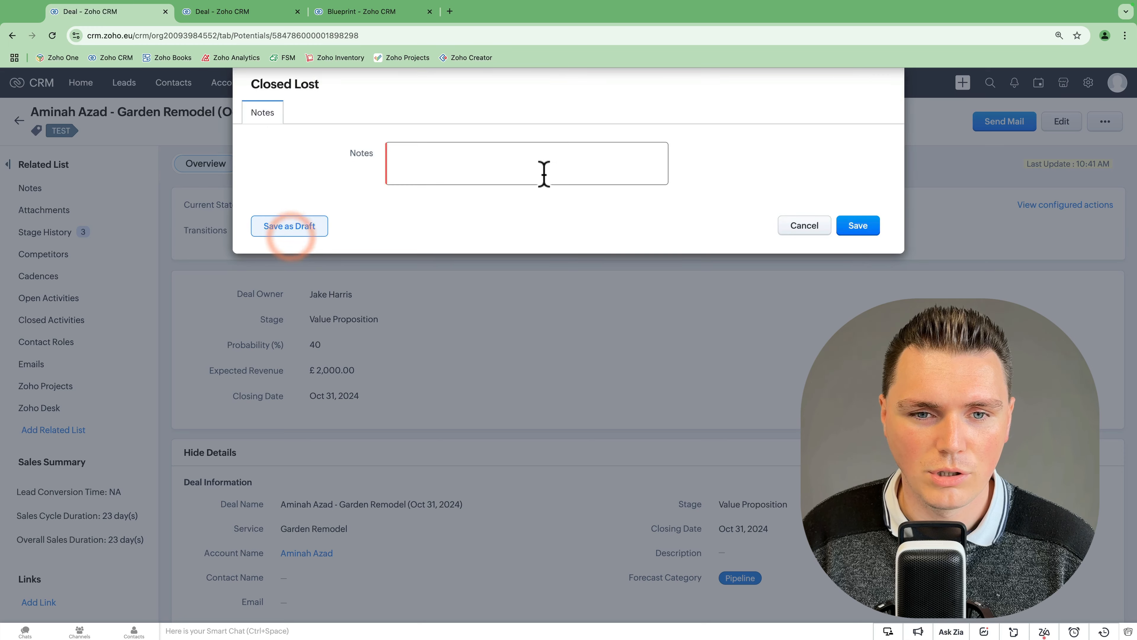
pyautogui.write('TEST')
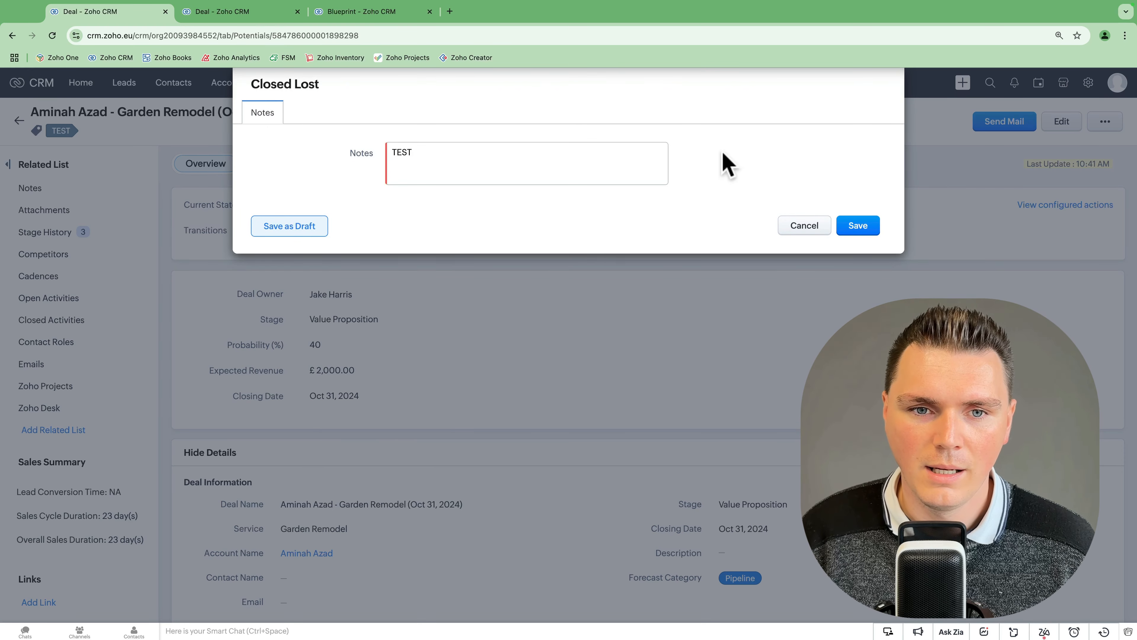
pyautogui.click(858, 226)
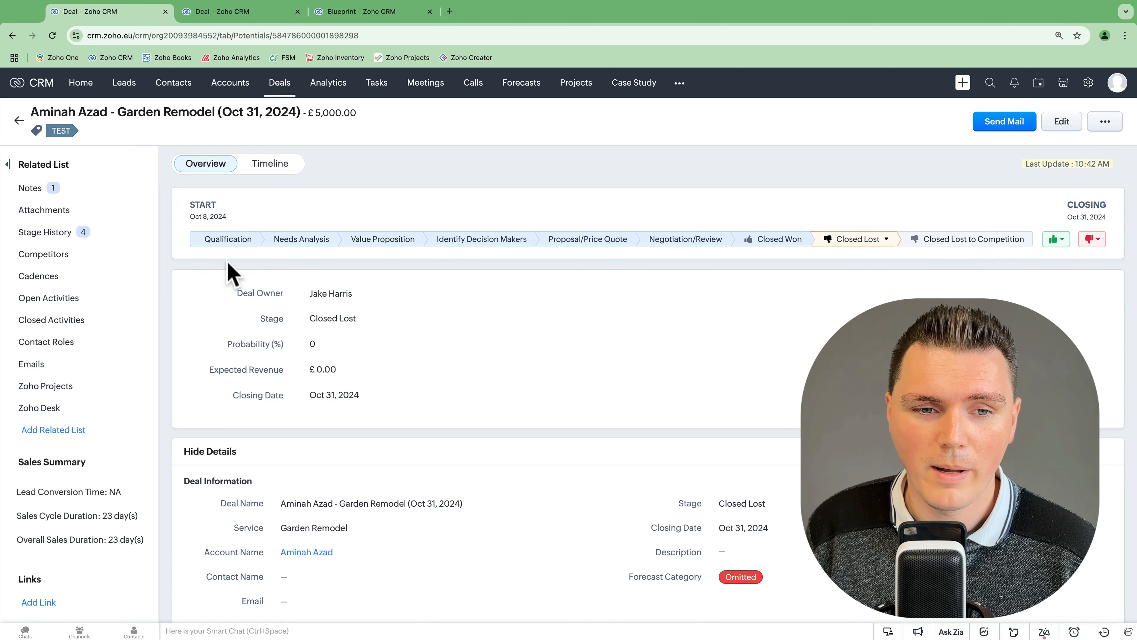
pyautogui.click(218, 245)
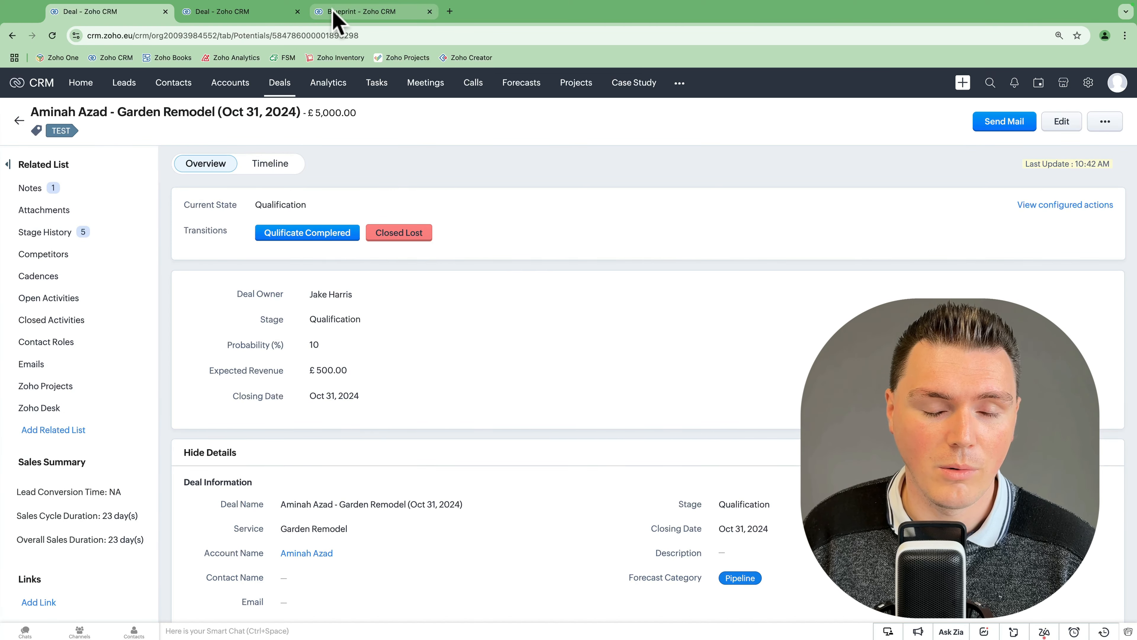
# Review the Qulificate Complered and Needs Analysis Completed transitions in the blueprint and compare stage controls on the two Garden Remodel deals.
pyautogui.click(335, 20)
pyautogui.click(209, 307)
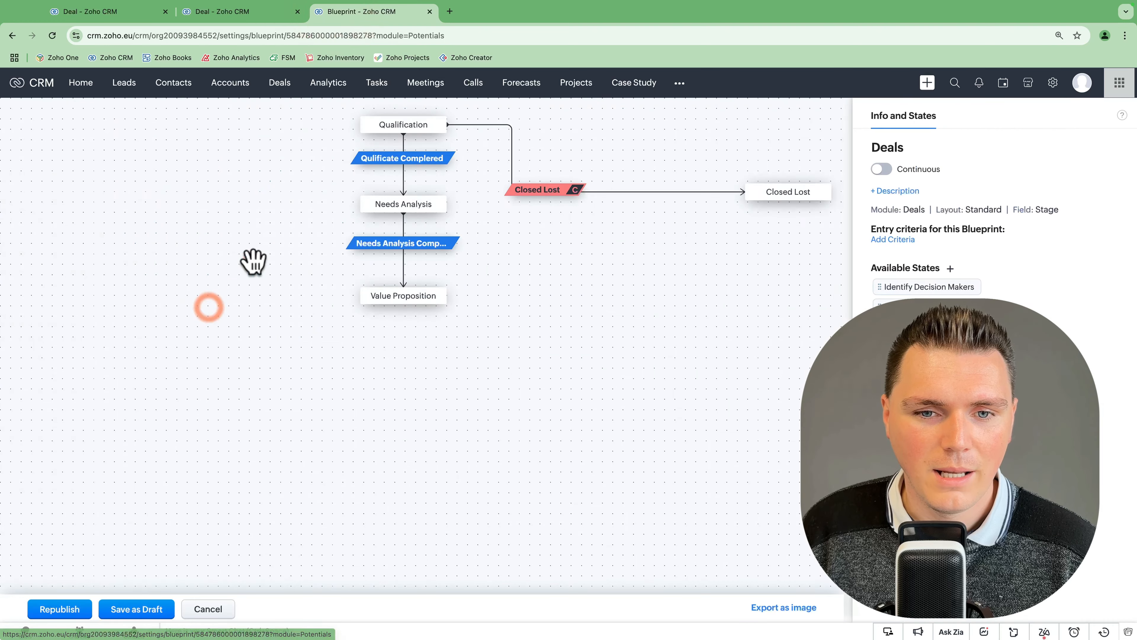
pyautogui.moveTo(477, 190); pyautogui.dragTo(436, 214)
pyautogui.click(378, 187)
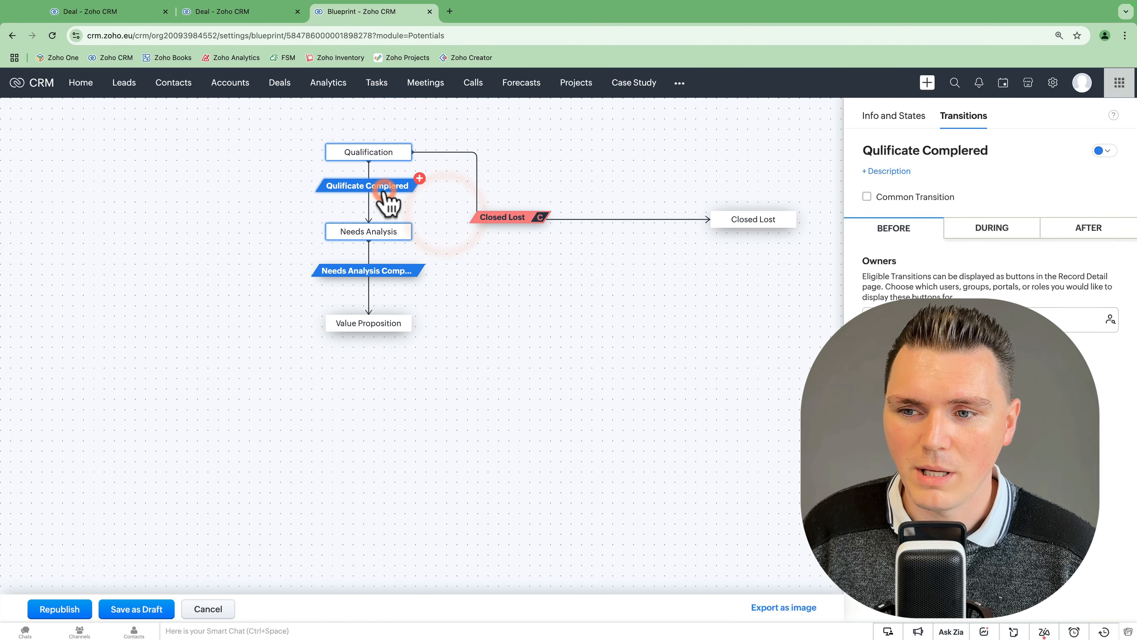
pyautogui.click(365, 271)
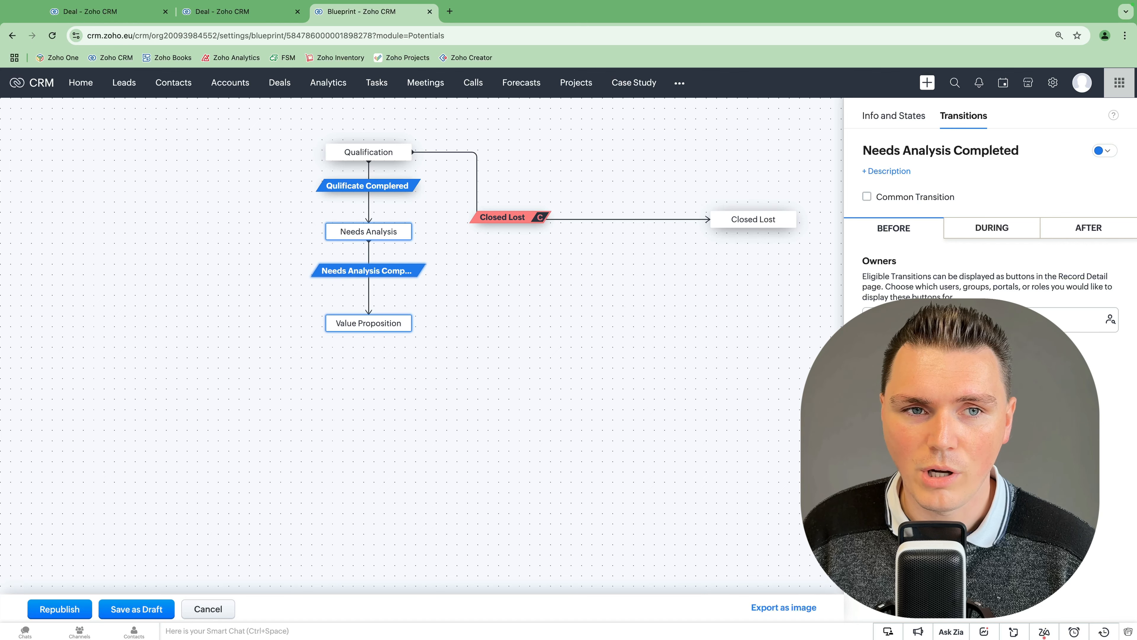
pyautogui.click(215, 12)
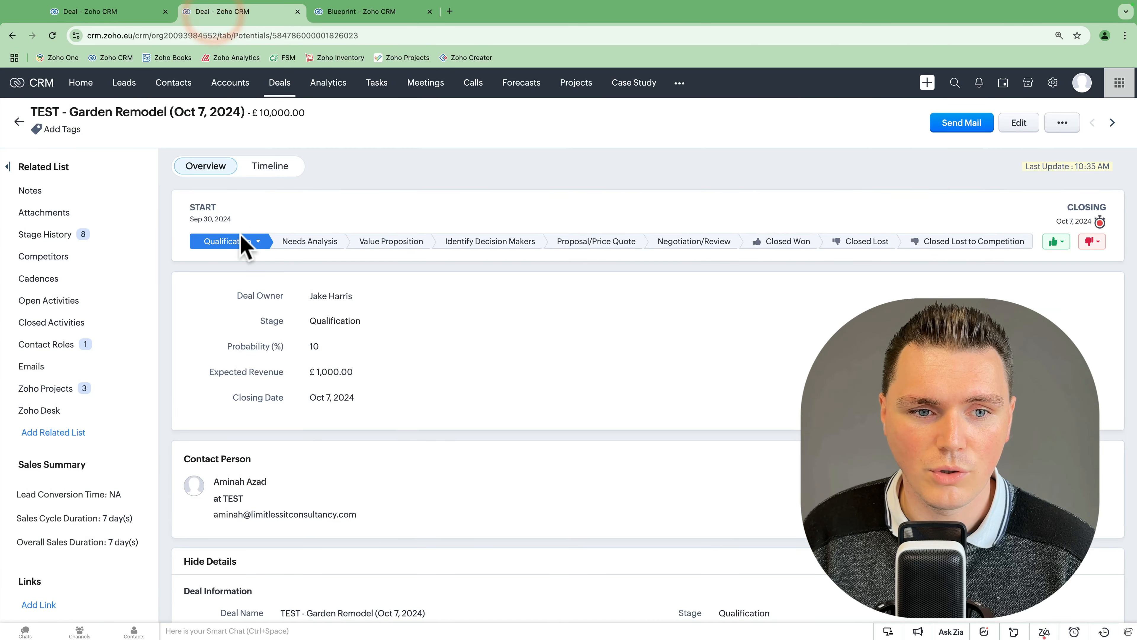
pyautogui.moveTo(92, 12); pyautogui.dragTo(221, 14)
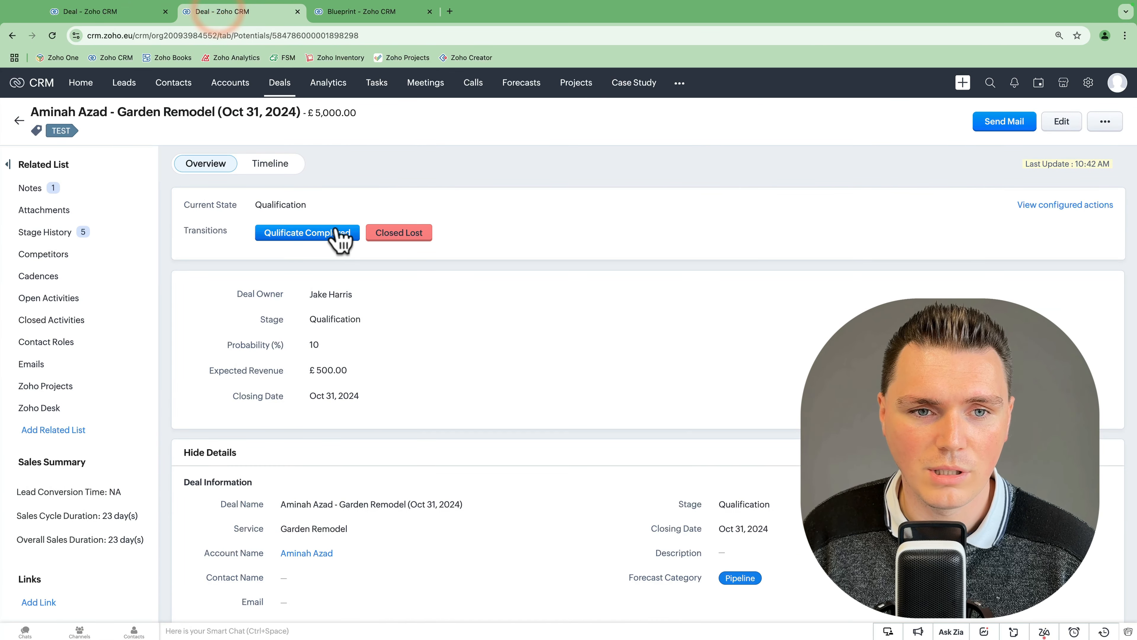
pyautogui.click(362, 13)
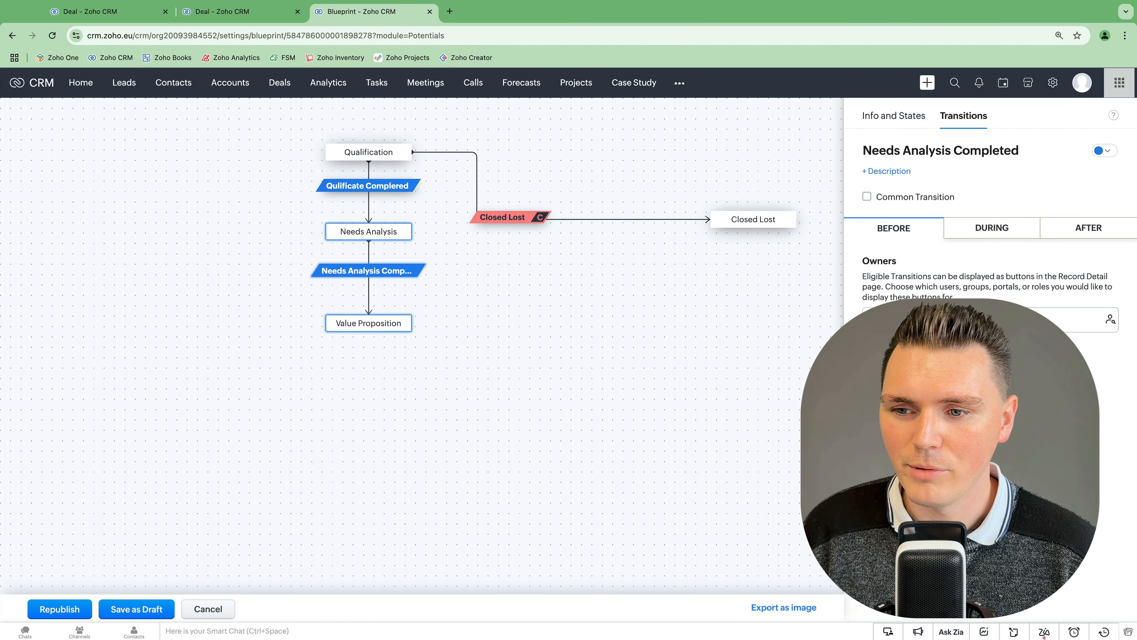
# Inspect which roles can be chosen as owners of the Needs Analysis Completed transition, leaving the selection without saving.
pyautogui.click(989, 319)
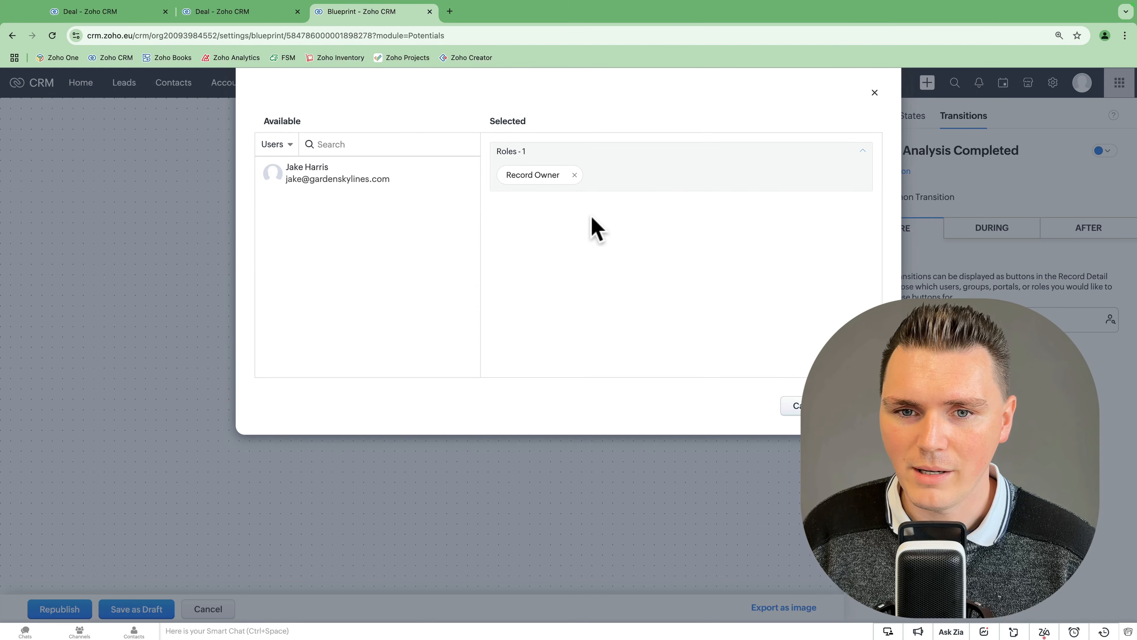
pyautogui.click(274, 144)
pyautogui.click(294, 189)
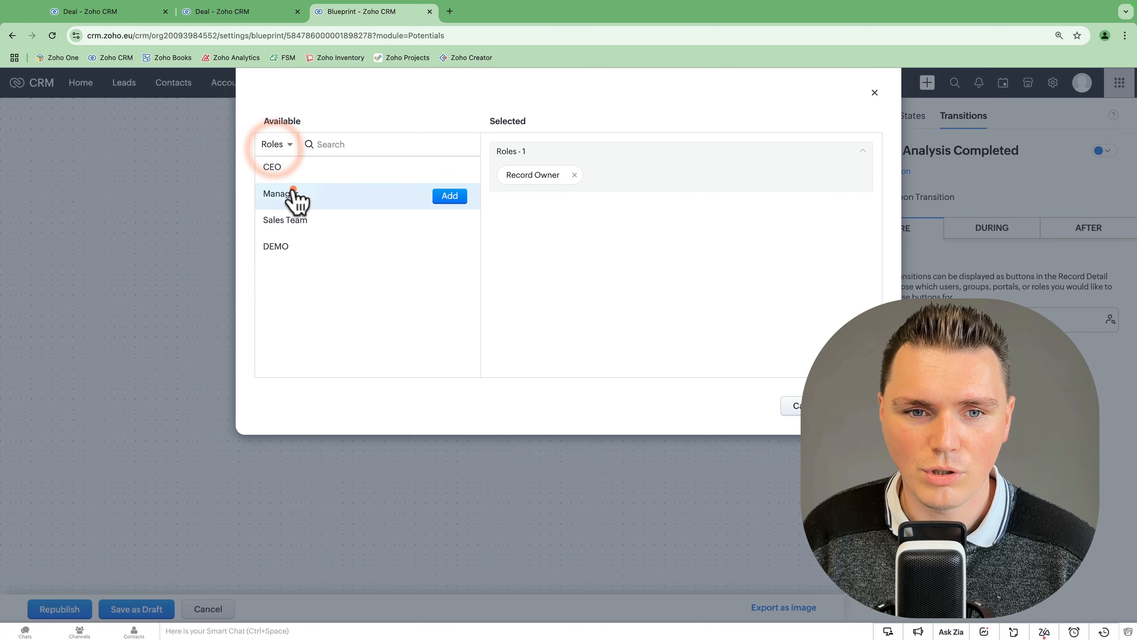
pyautogui.click(793, 405)
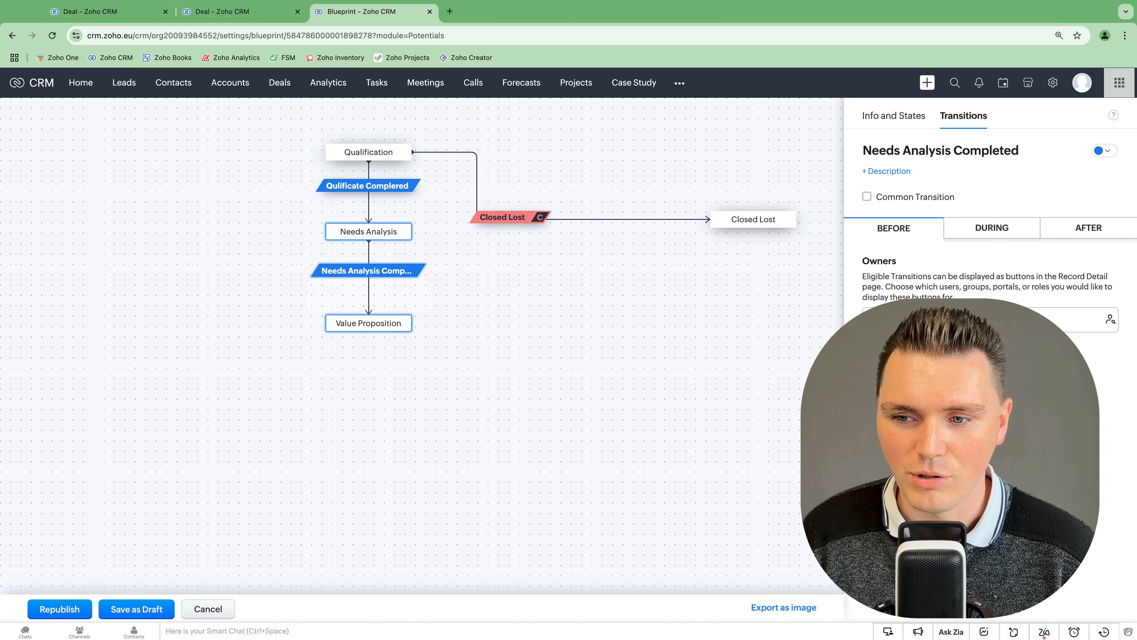
# Add a criterion to the Needs Analysis Completed transition requiring Amount > GBP 5000.
pyautogui.click(891, 403)
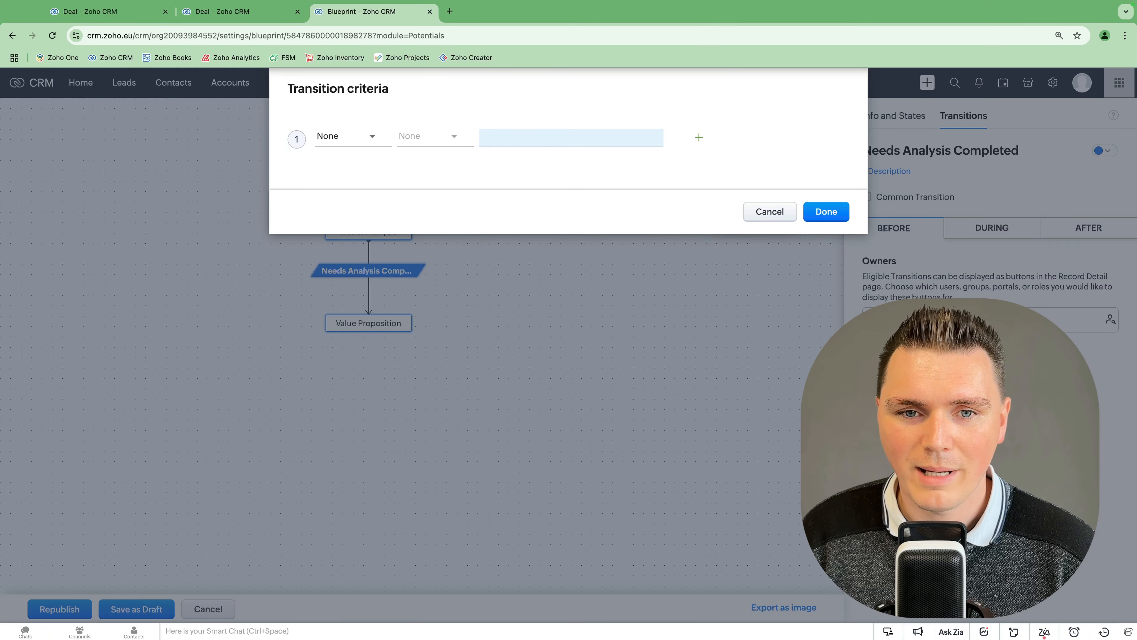
pyautogui.click(361, 137)
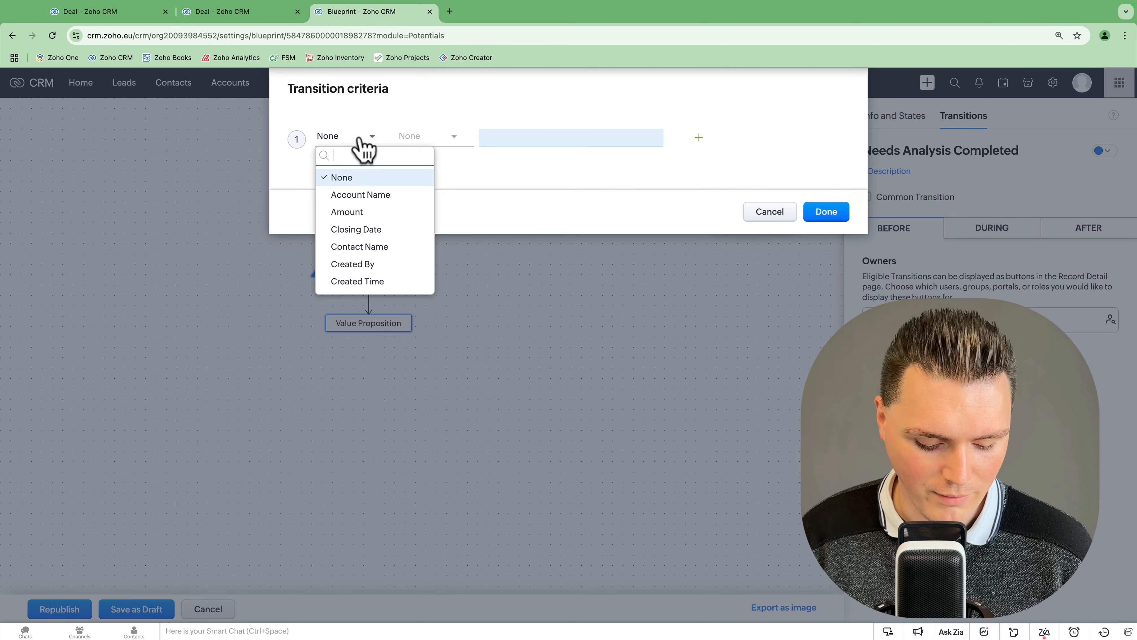
pyautogui.write('amo')
pyautogui.press('Return')
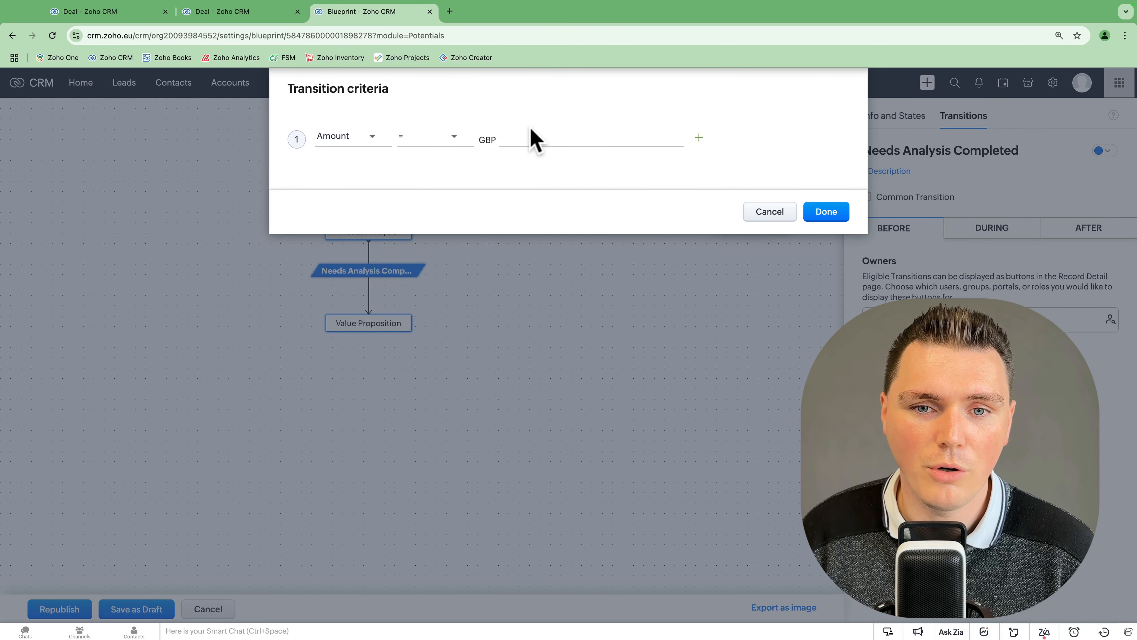
pyautogui.click(453, 137)
pyautogui.click(435, 245)
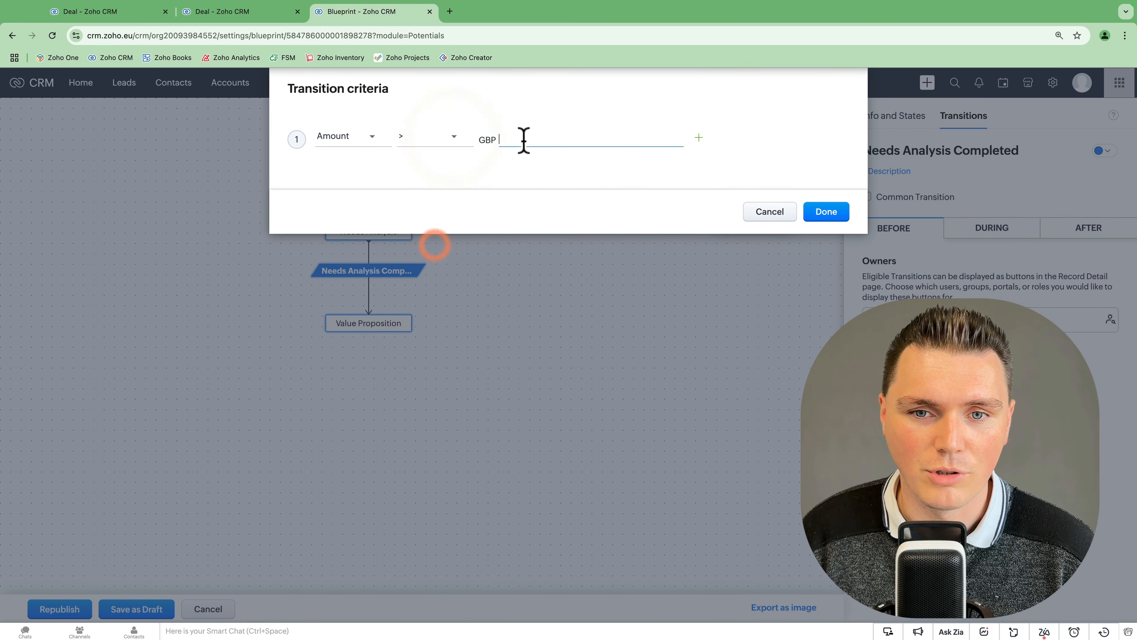
pyautogui.write('5000')
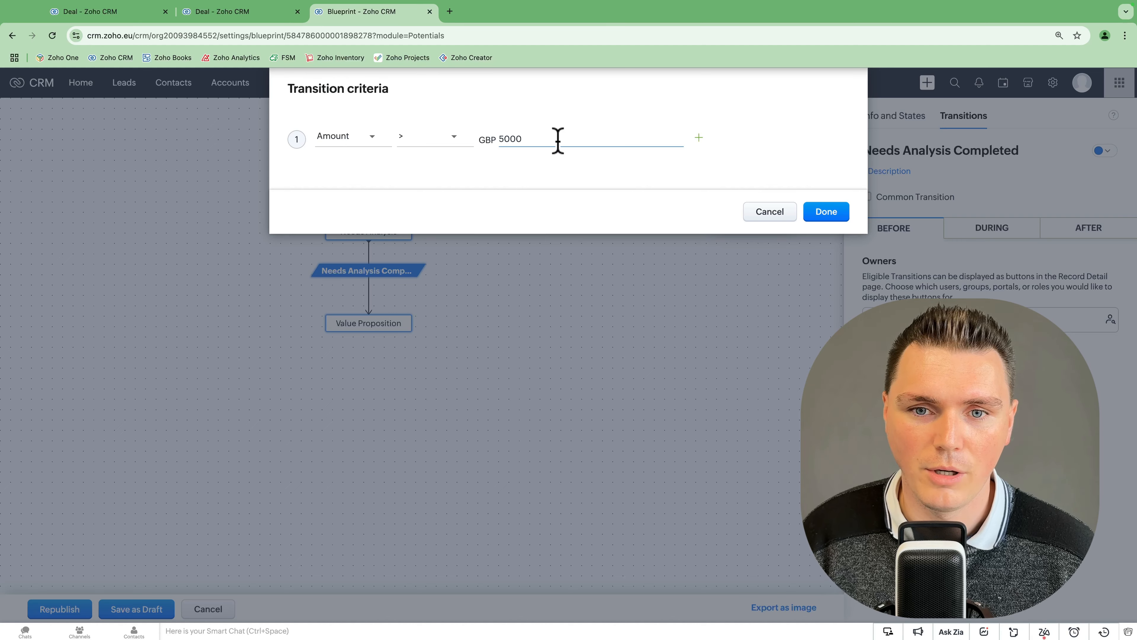
pyautogui.click(825, 213)
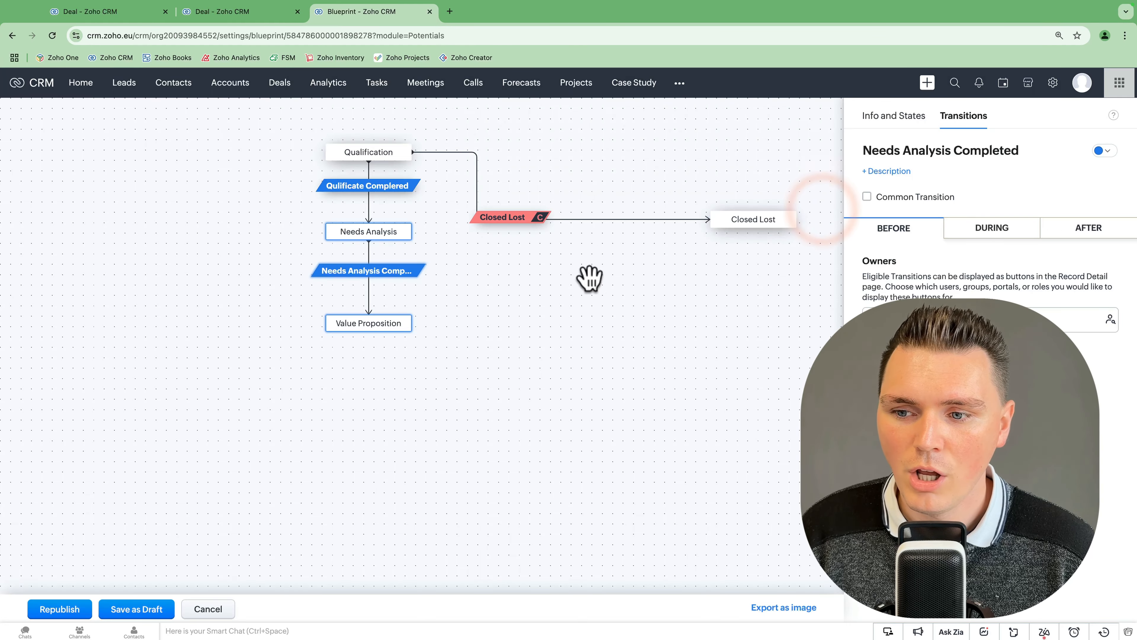
# Add the Identify Decision Makers state to the blueprint and link Needs Analysis to it with a transition named Demo.
pyautogui.click(589, 287)
pyautogui.moveTo(901, 286); pyautogui.dragTo(530, 316)
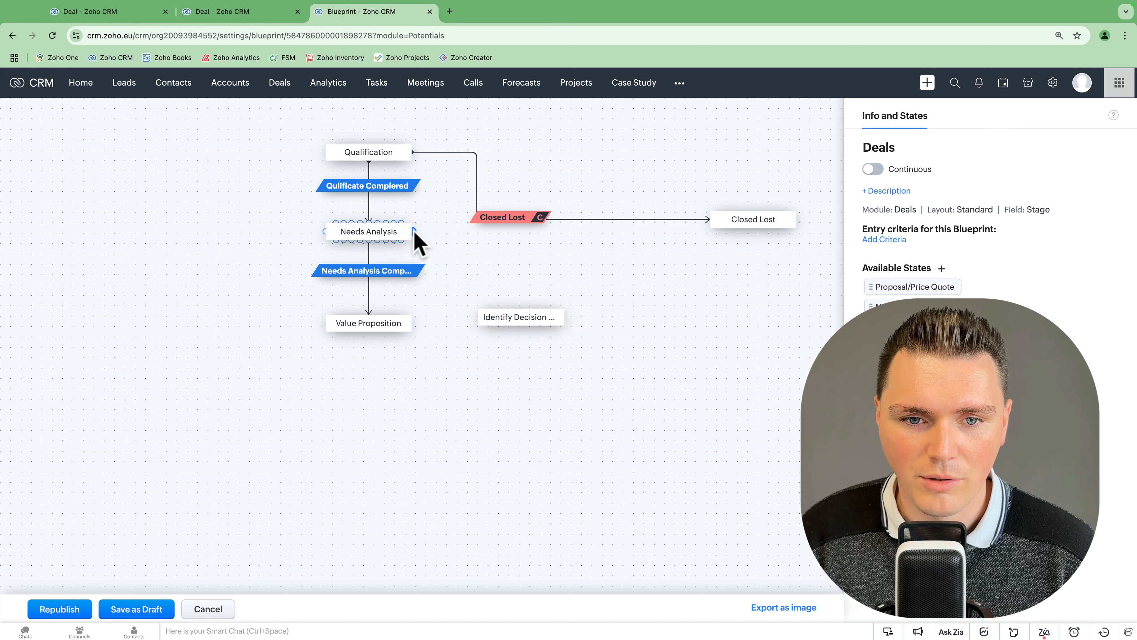
pyautogui.moveTo(413, 231); pyautogui.dragTo(523, 310)
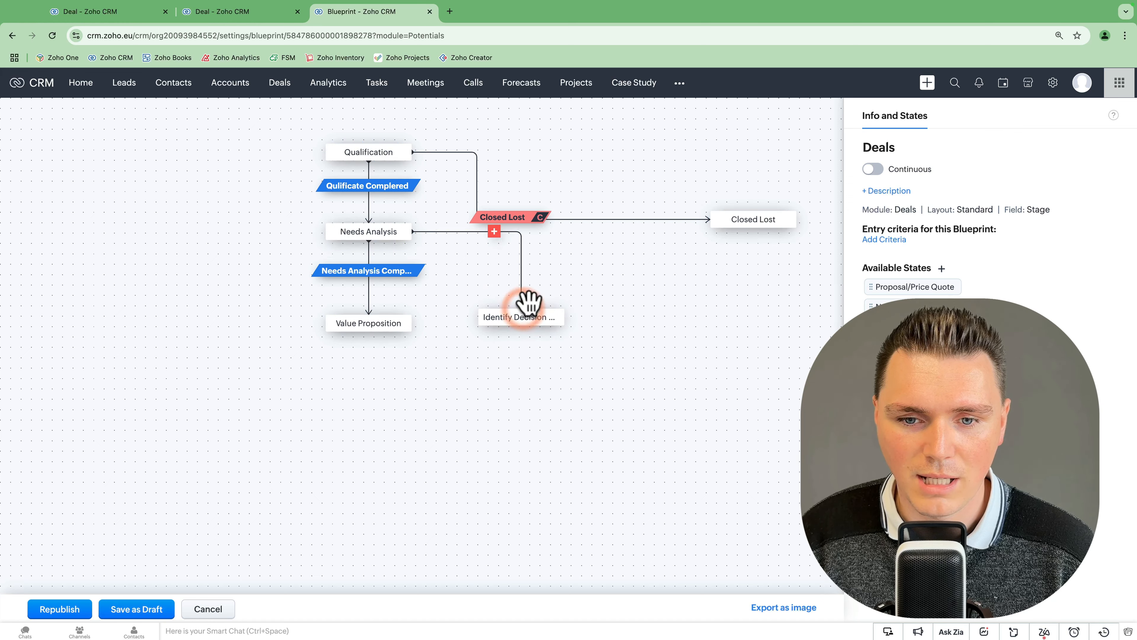
pyautogui.click(494, 232)
pyautogui.write('D')
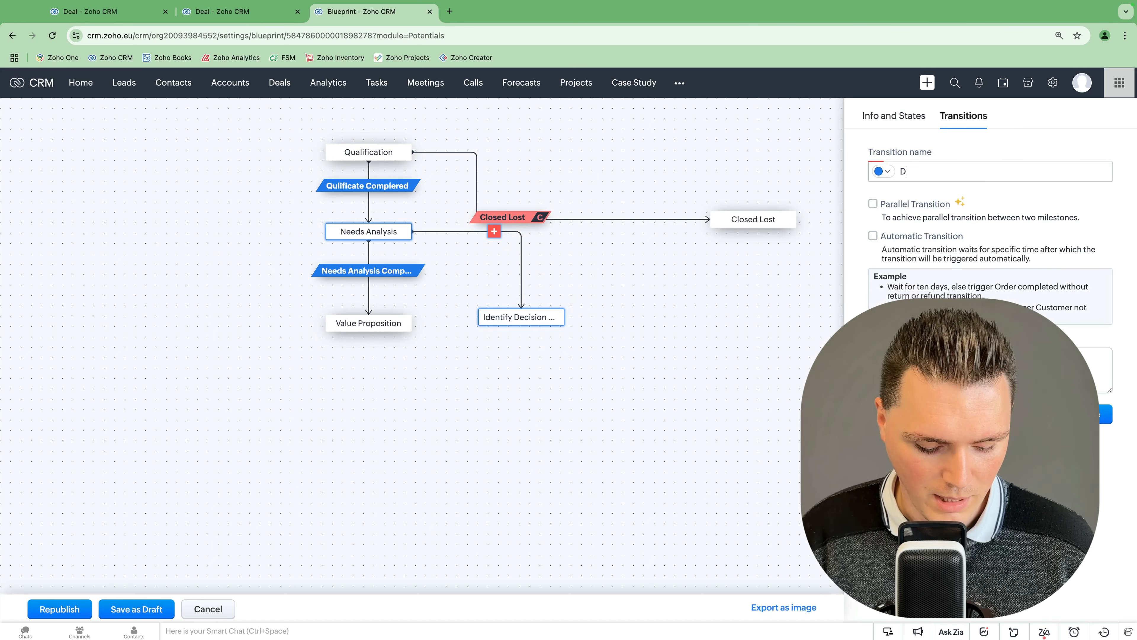
pyautogui.write('emo')
pyautogui.click(998, 213)
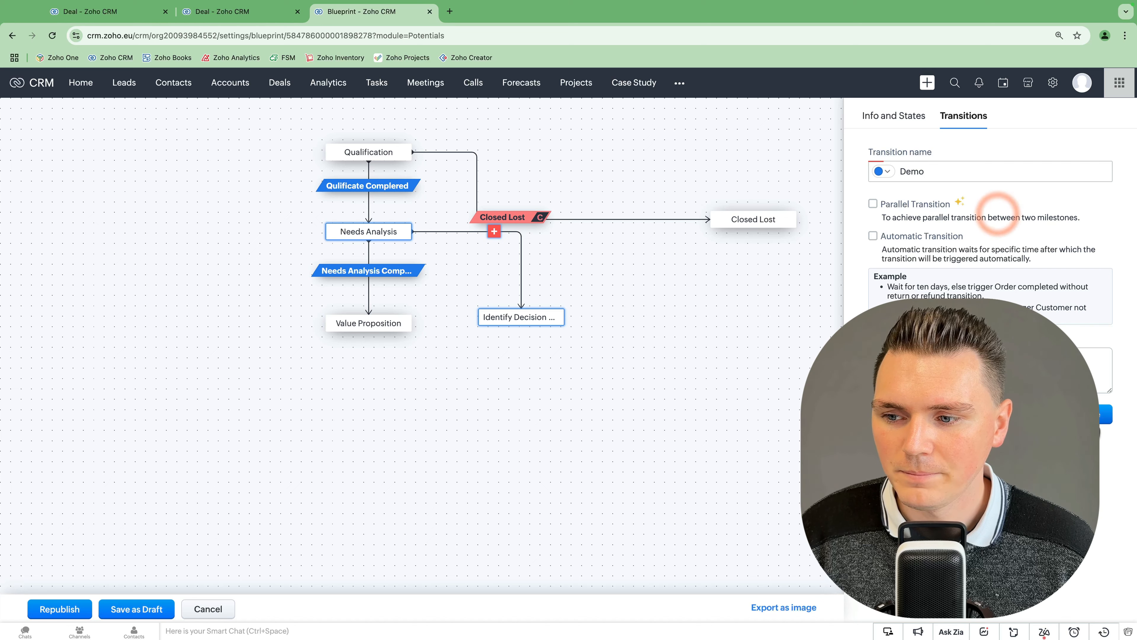
pyautogui.click(1087, 417)
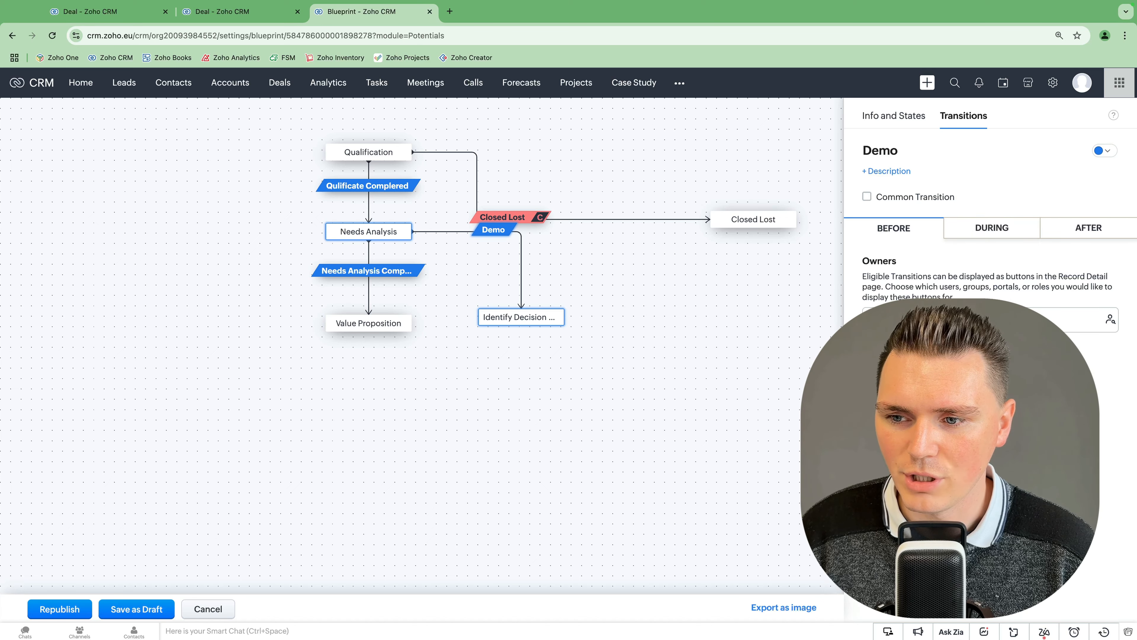
# Add a criterion to the Demo transition requiring Amount <= GBP 5000.
pyautogui.click(904, 388)
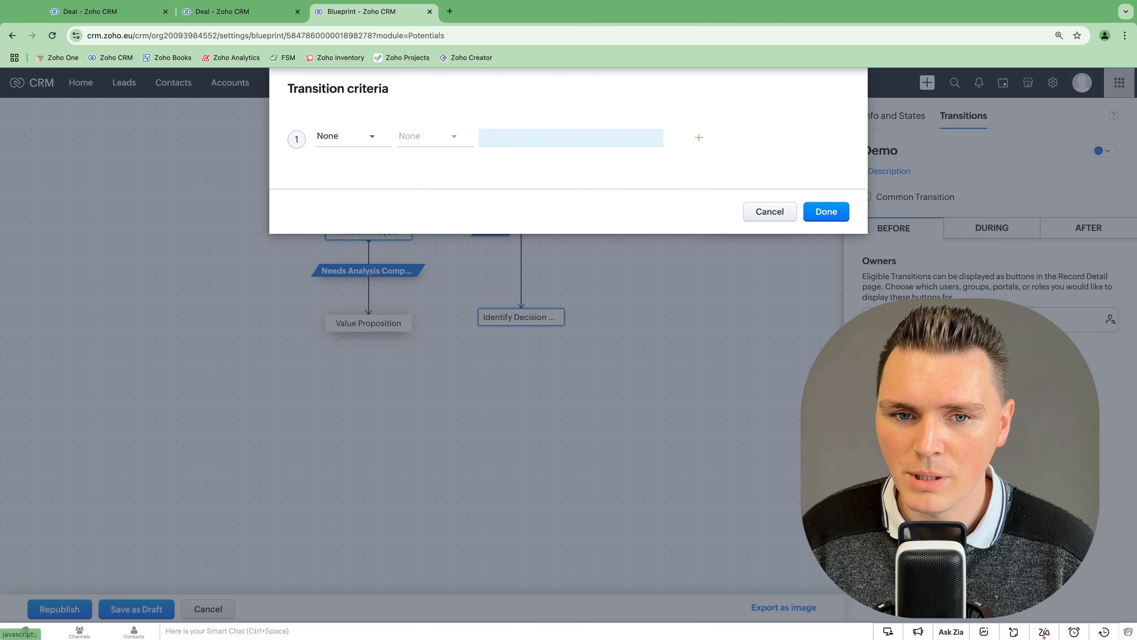
pyautogui.click(349, 139)
pyautogui.write('amoun')
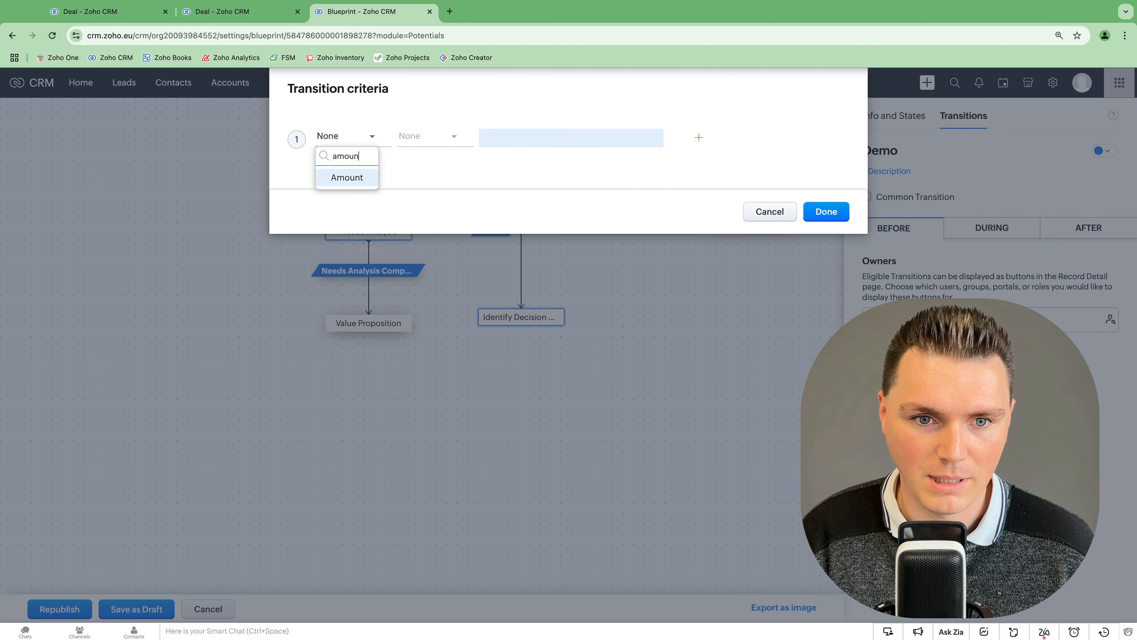
pyautogui.press('Return')
pyautogui.click(432, 130)
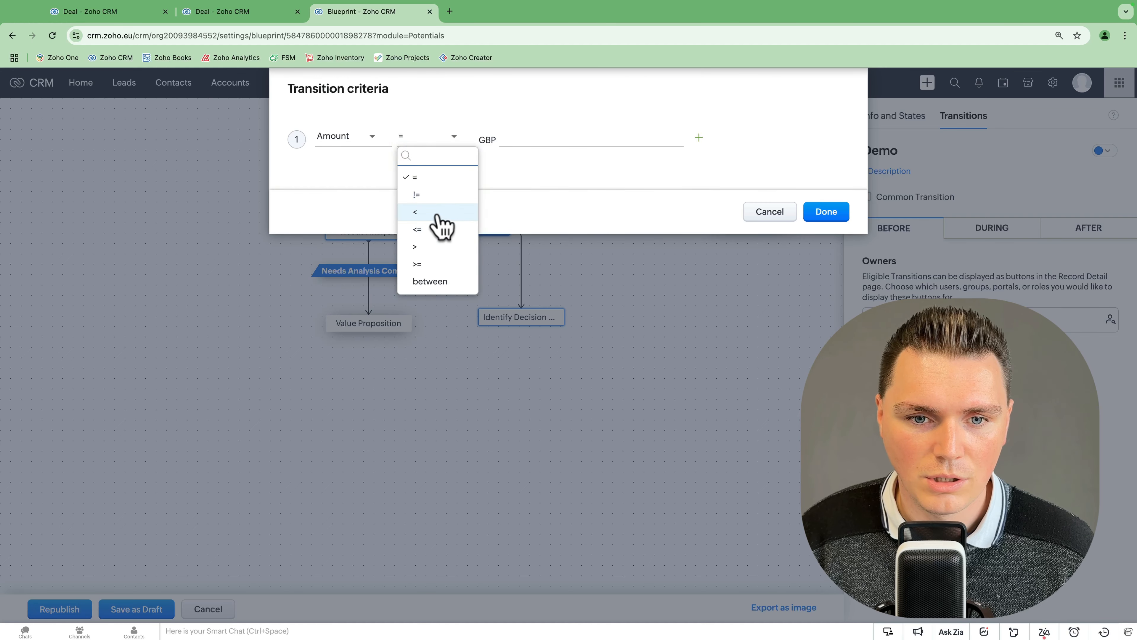
pyautogui.click(432, 229)
pyautogui.click(521, 144)
pyautogui.write('5000')
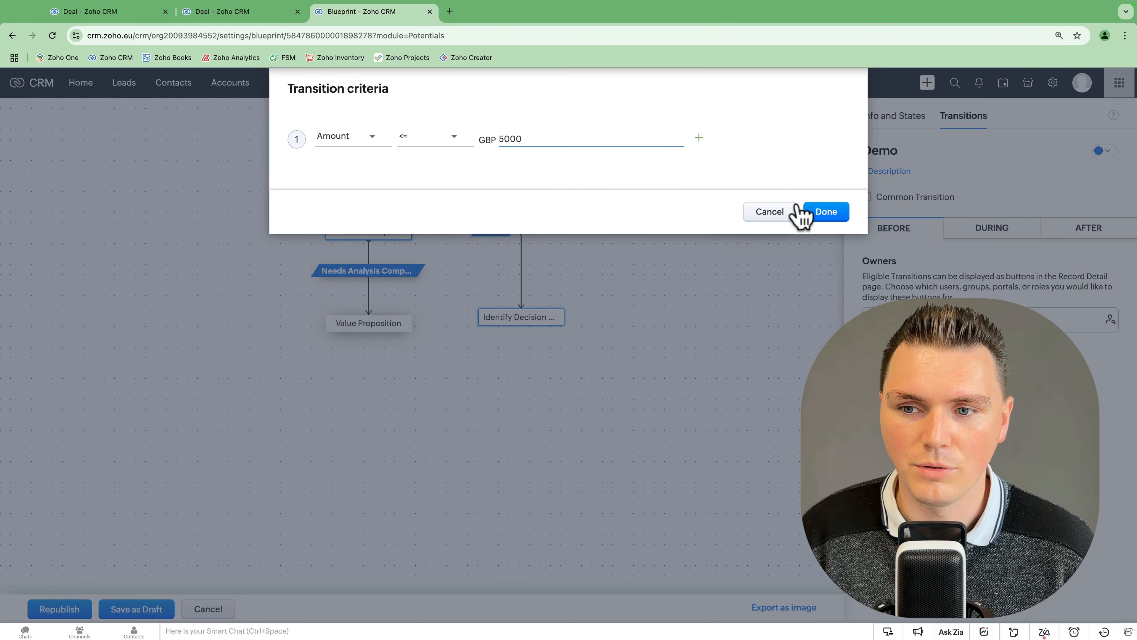
pyautogui.click(826, 211)
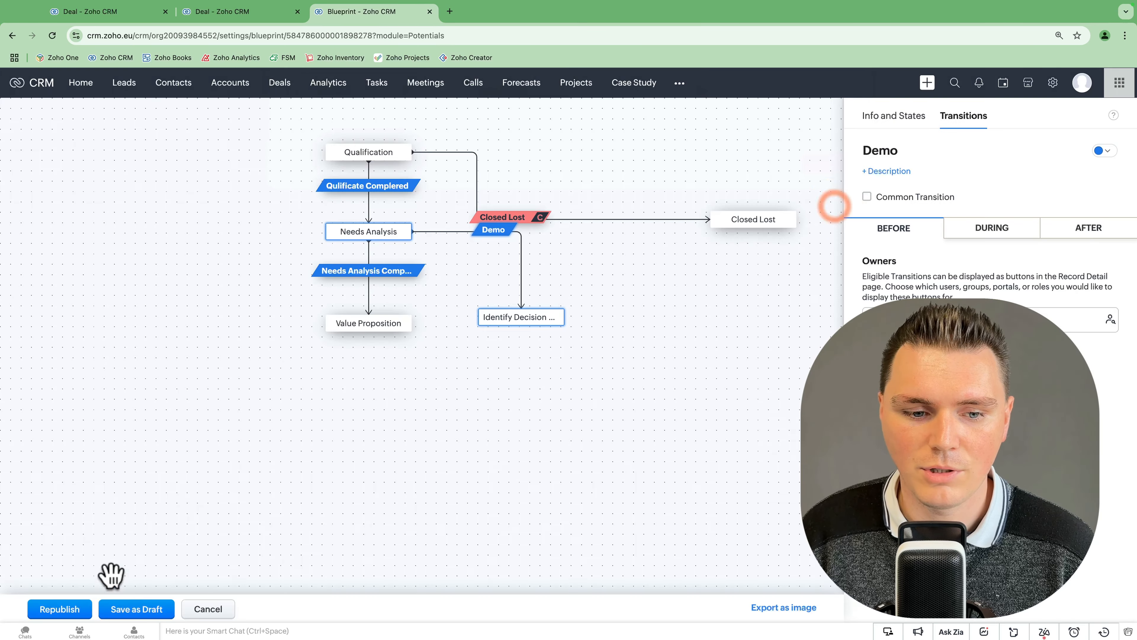
# Republish the blueprint, moving the associated record to the current version, and run Qulificate Complered on the Oct 31, 2024 Garden Remodel deal.
pyautogui.click(72, 612)
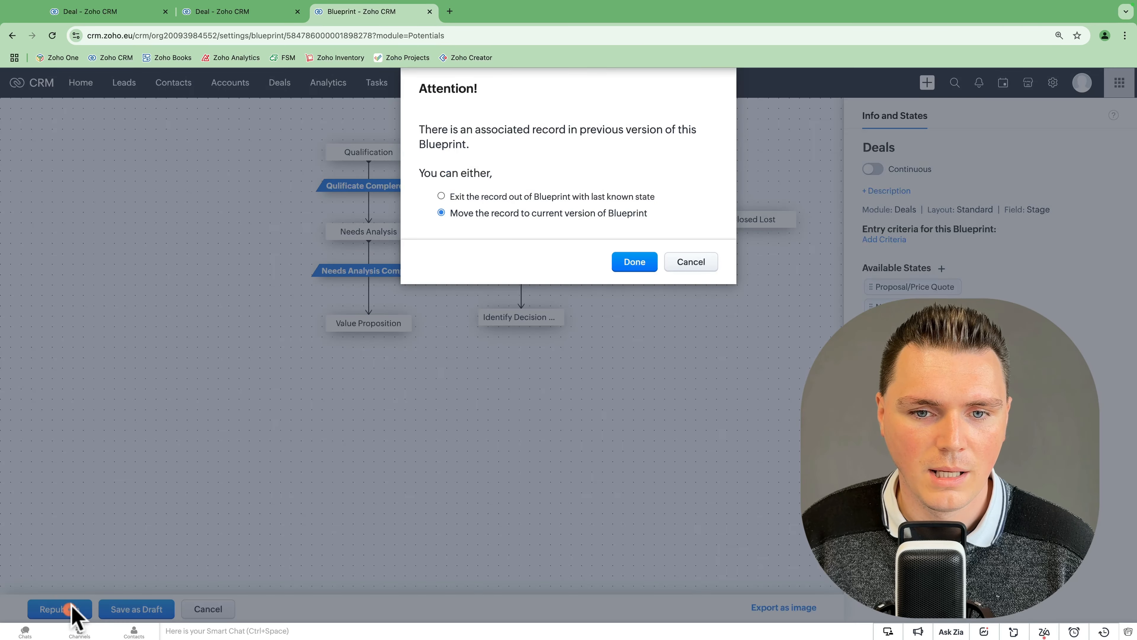
pyautogui.click(641, 259)
pyautogui.click(116, 12)
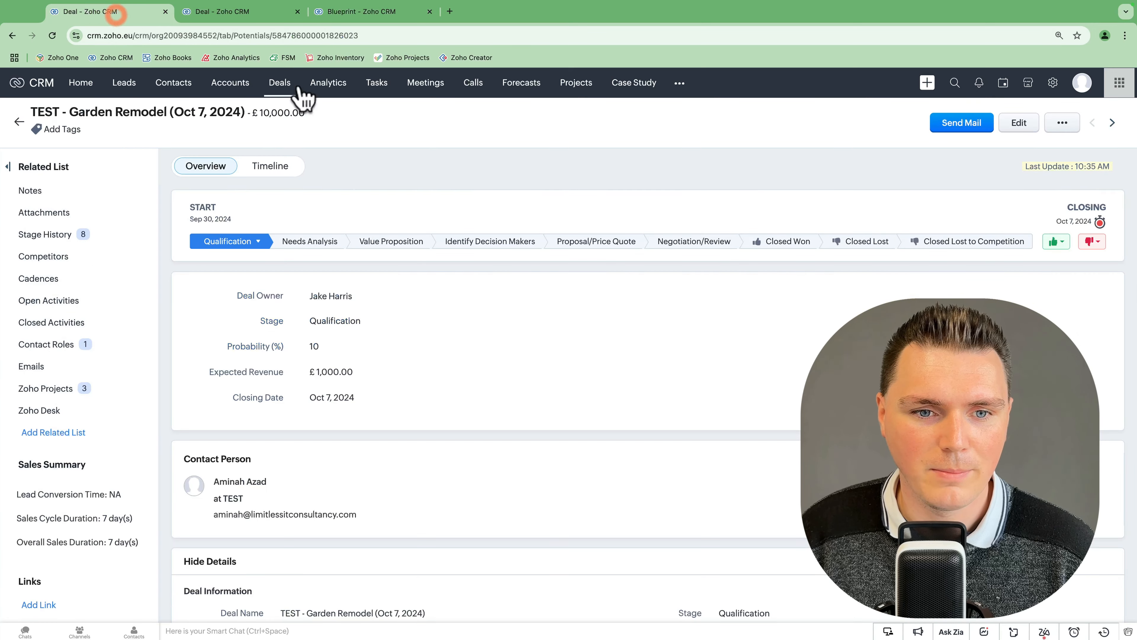
pyautogui.click(224, 12)
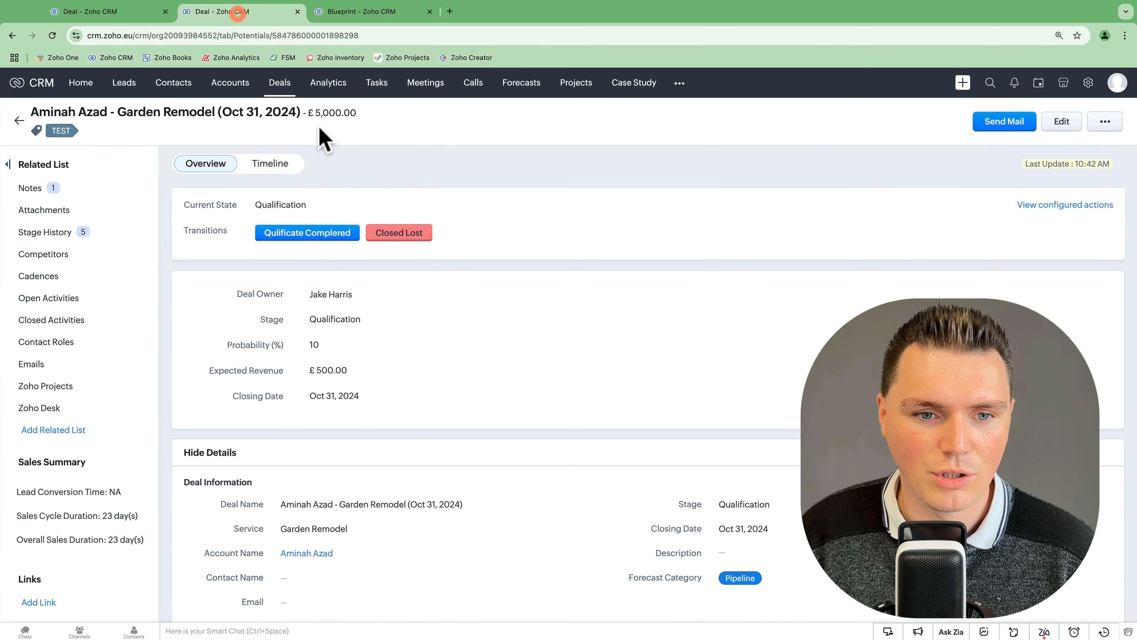
pyautogui.click(324, 238)
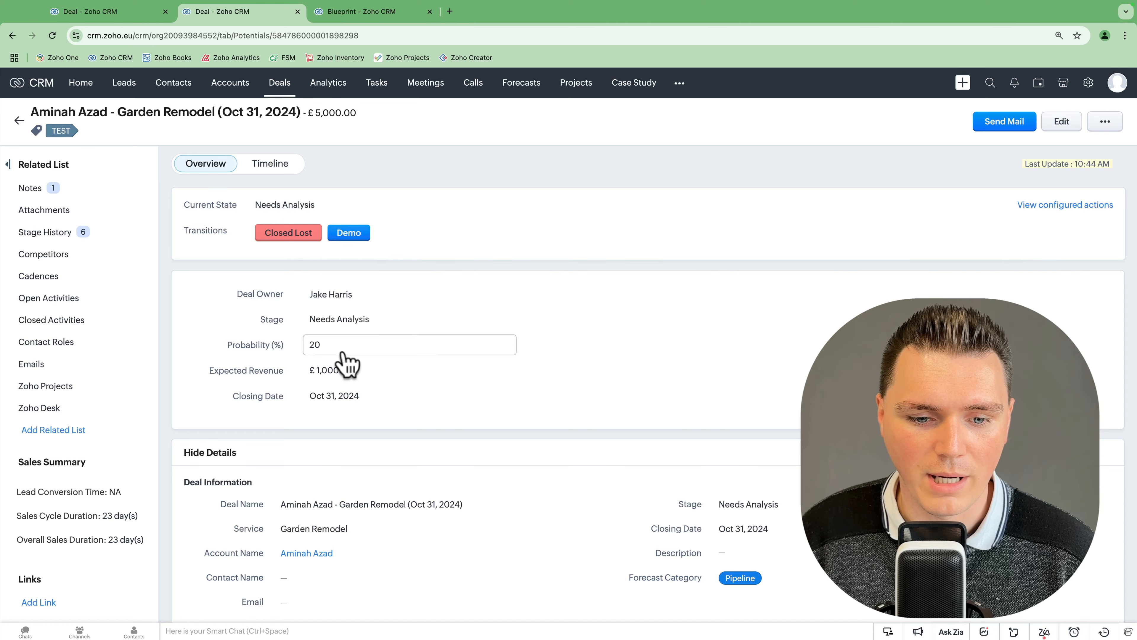
# Set the Garden Remodel deal's Amount to 6000 in its finance information and save it.
pyautogui.scroll(-4, 345, 361)
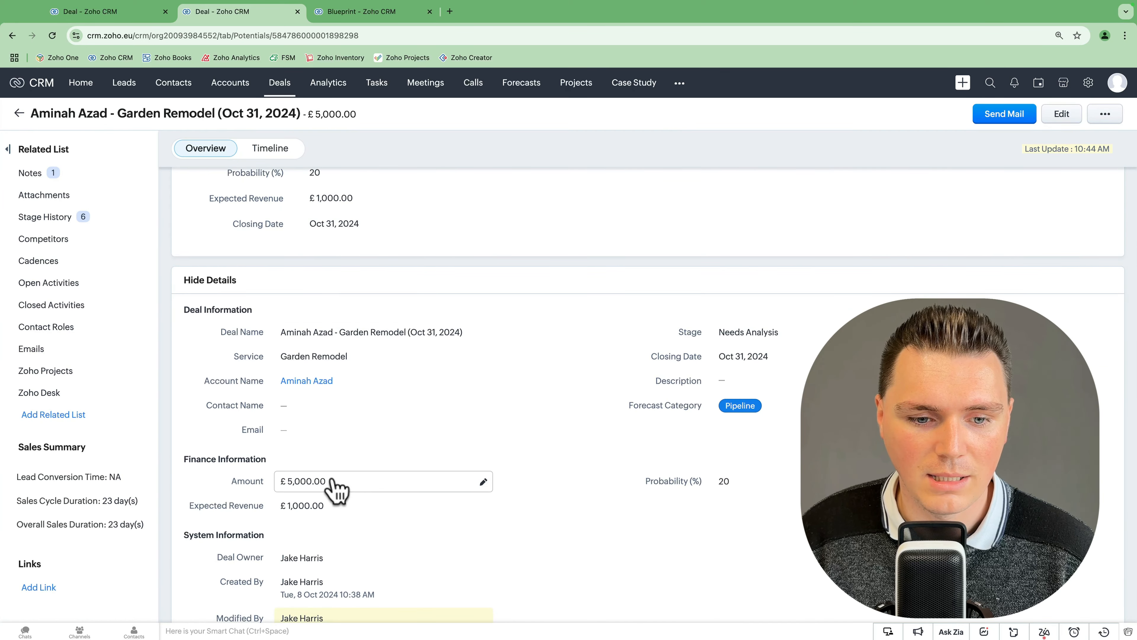
pyautogui.scroll(-1, 336, 488)
pyautogui.click(333, 465)
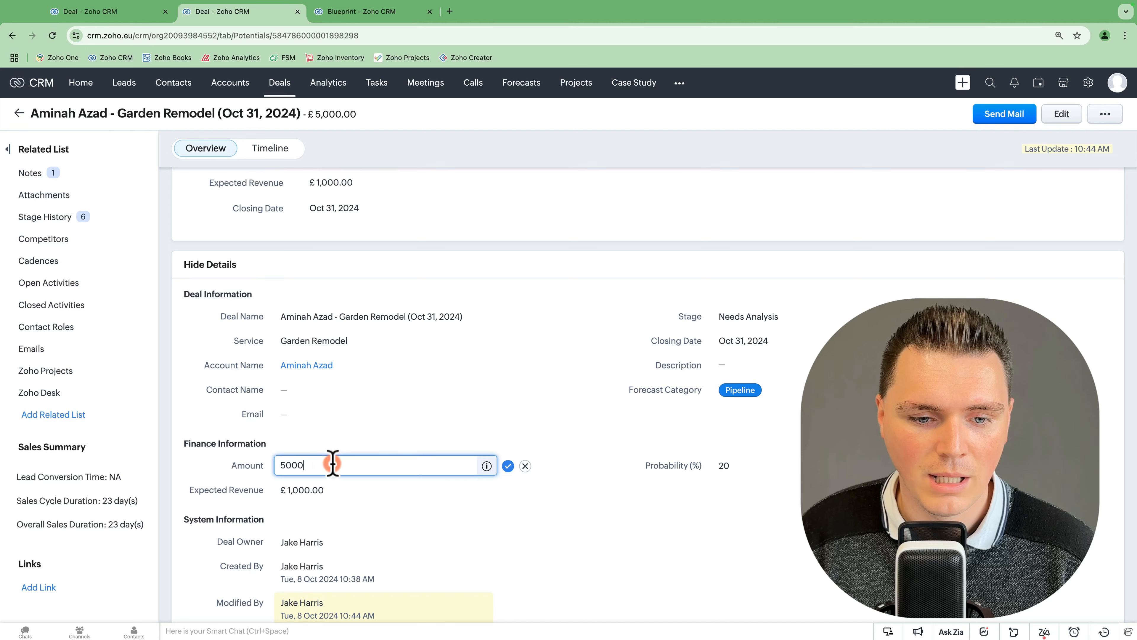
pyautogui.press('Left')
pyautogui.press('Left')
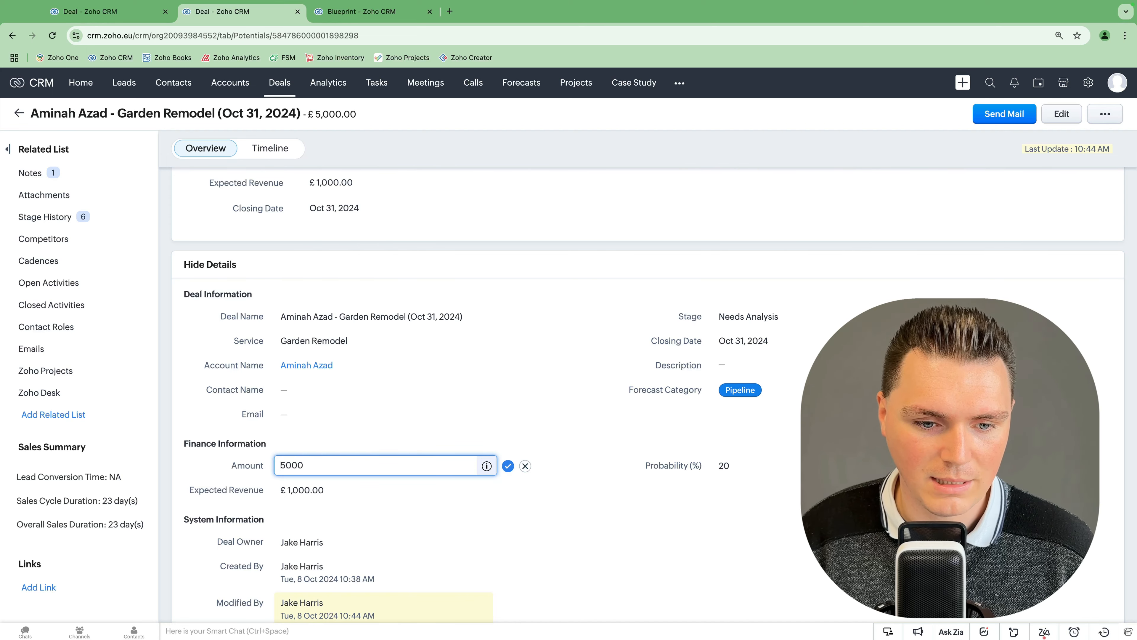
pyautogui.press('Return')
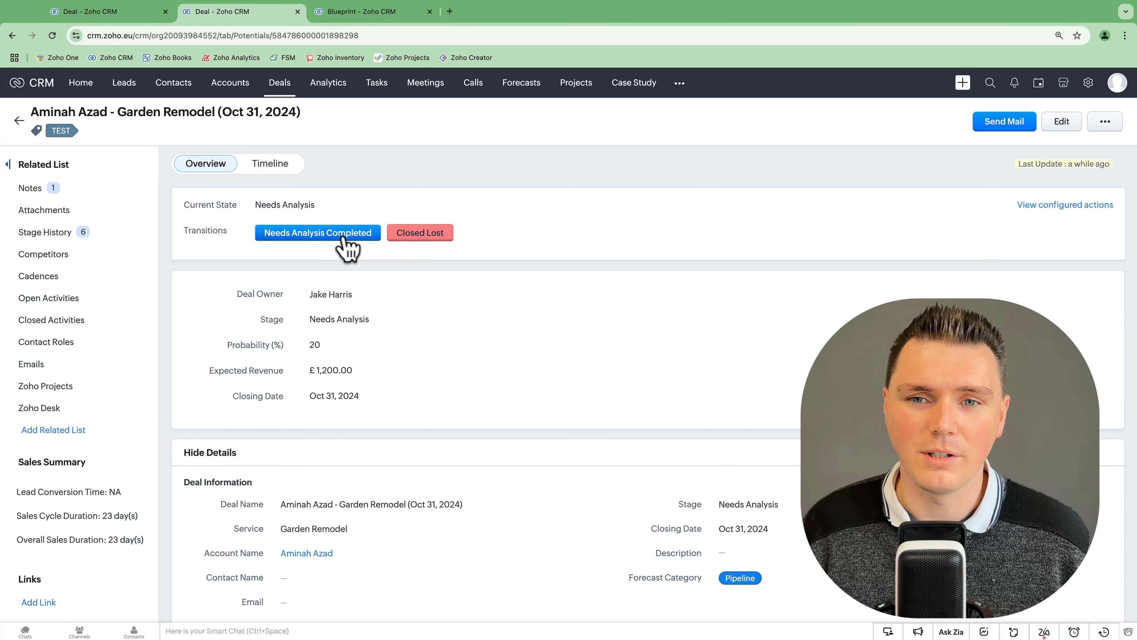
# Check the blueprint list and the Amount in the Garden Remodel deal's finance information.
pyautogui.click(358, 12)
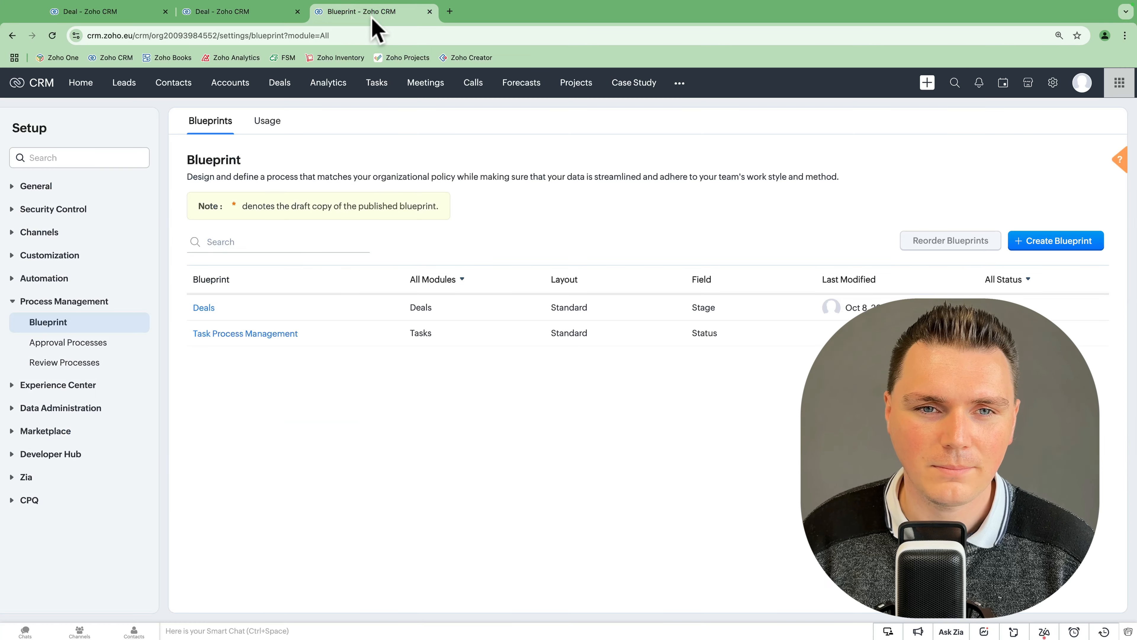
pyautogui.click(242, 13)
pyautogui.scroll(-5, 305, 269)
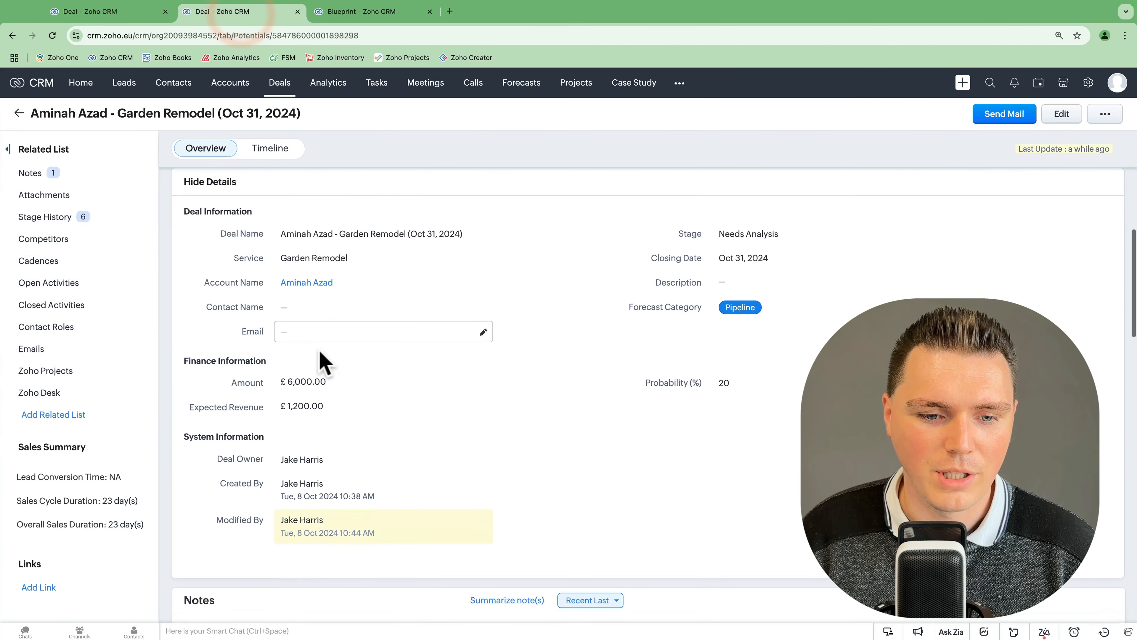
# Set the Garden Remodel deal's Amount to 4000 in its finance information and save it.
pyautogui.click(309, 383)
pyautogui.click(287, 382)
pyautogui.press('BackSpace')
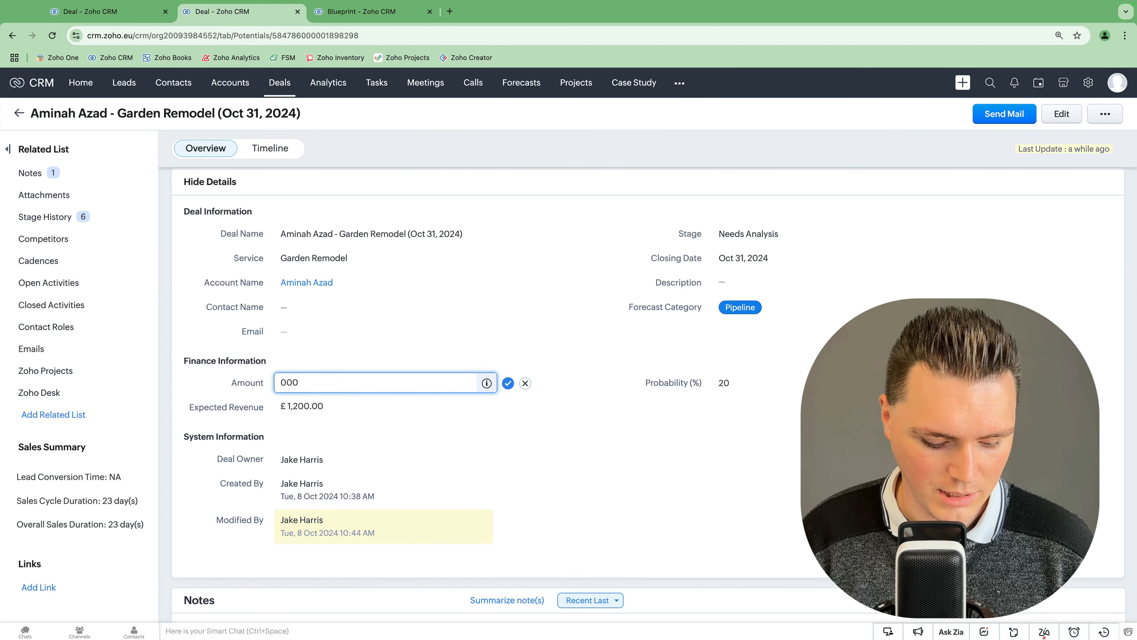
pyautogui.write('4')
pyautogui.press('Return')
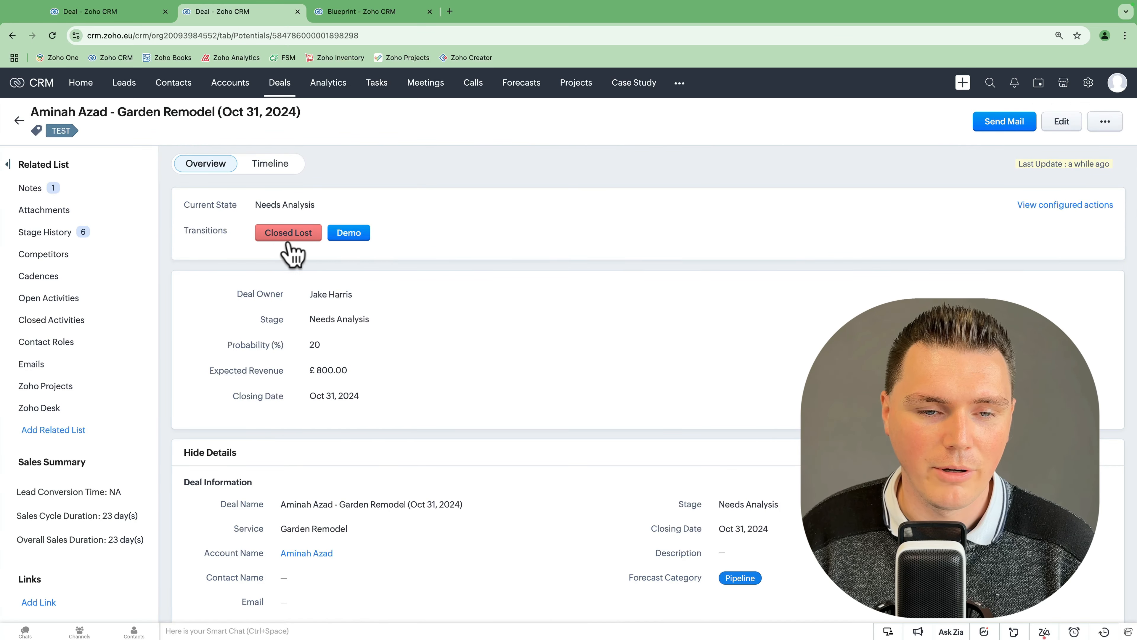
# In the Deals blueprint, reorder the Needs Analysis state's transitions so Demo comes before Closed Lost, and save the order.
pyautogui.click(356, 18)
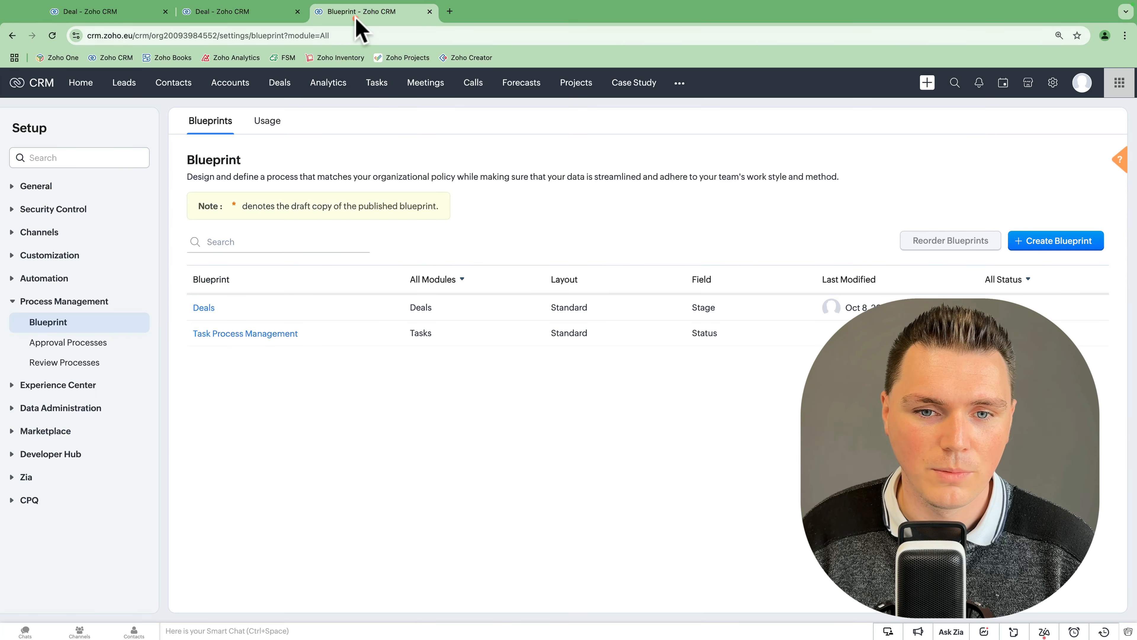
pyautogui.click(203, 307)
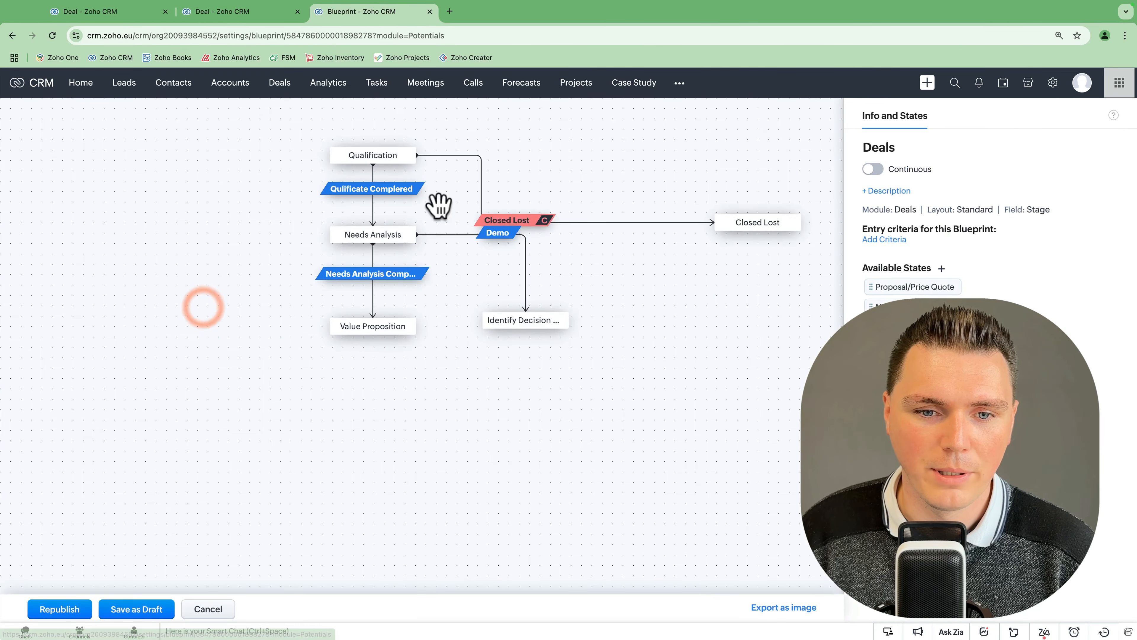
pyautogui.click(383, 235)
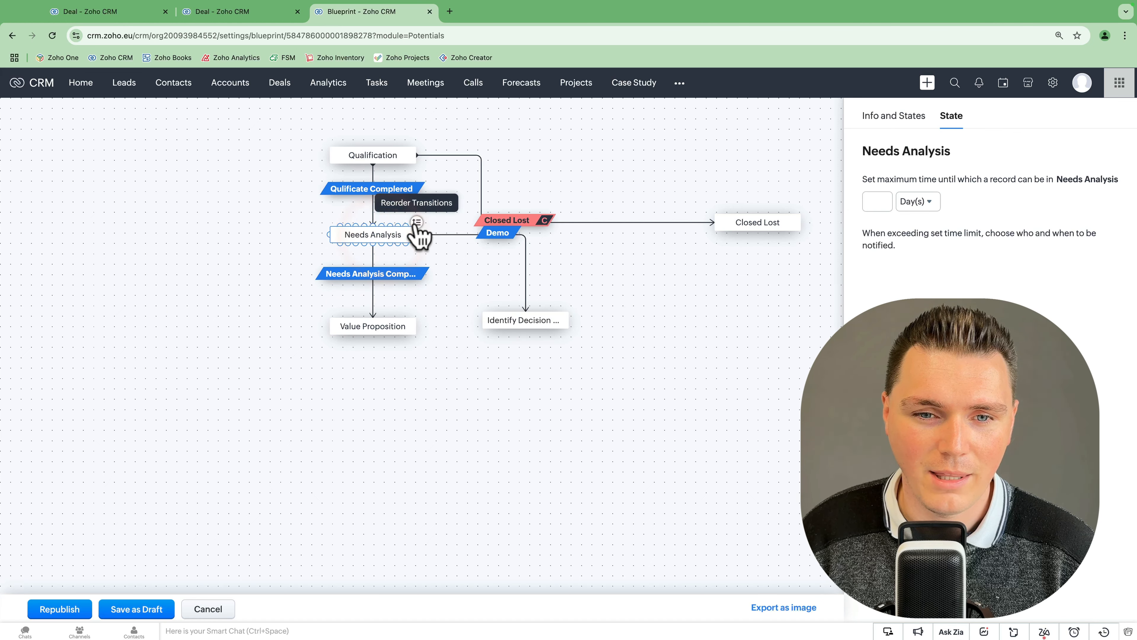
pyautogui.click(416, 222)
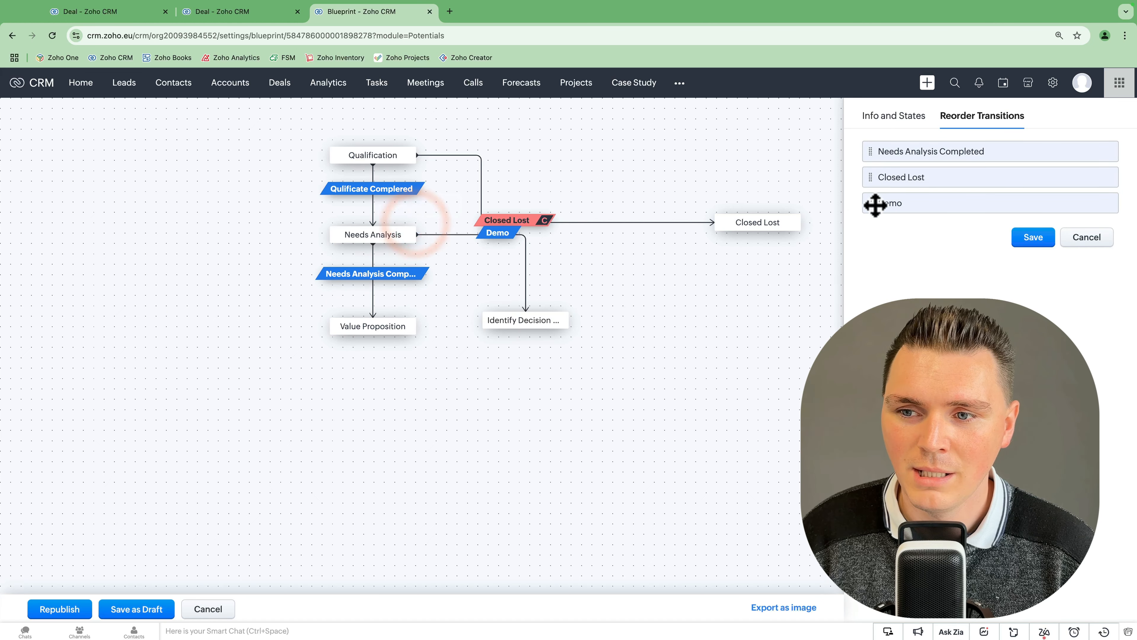
pyautogui.moveTo(873, 206); pyautogui.dragTo(875, 178)
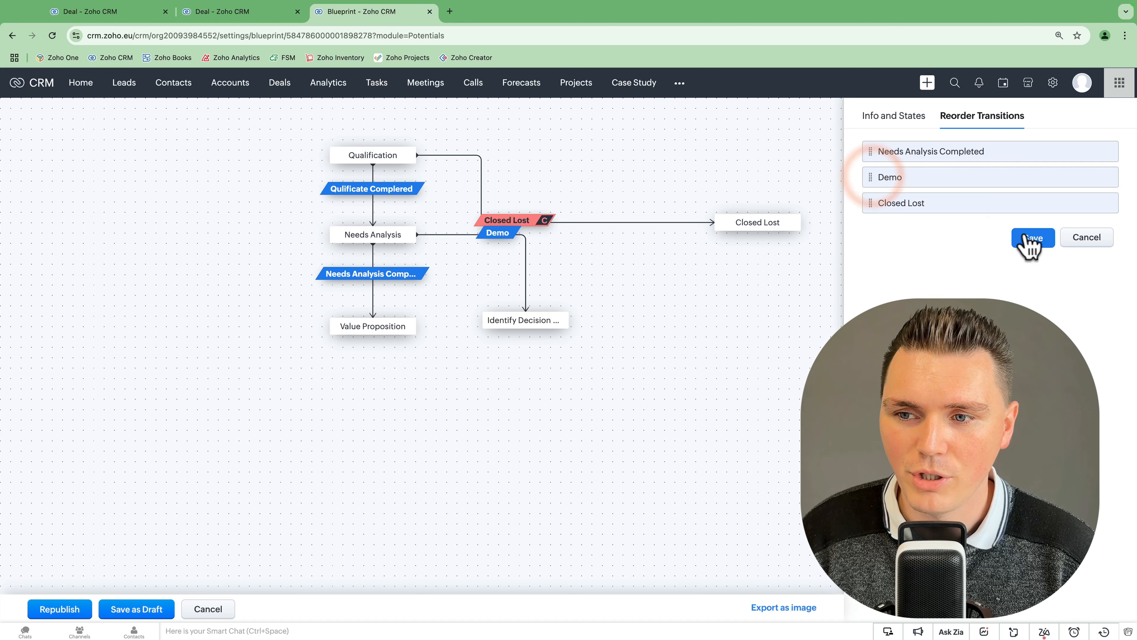
pyautogui.click(1031, 238)
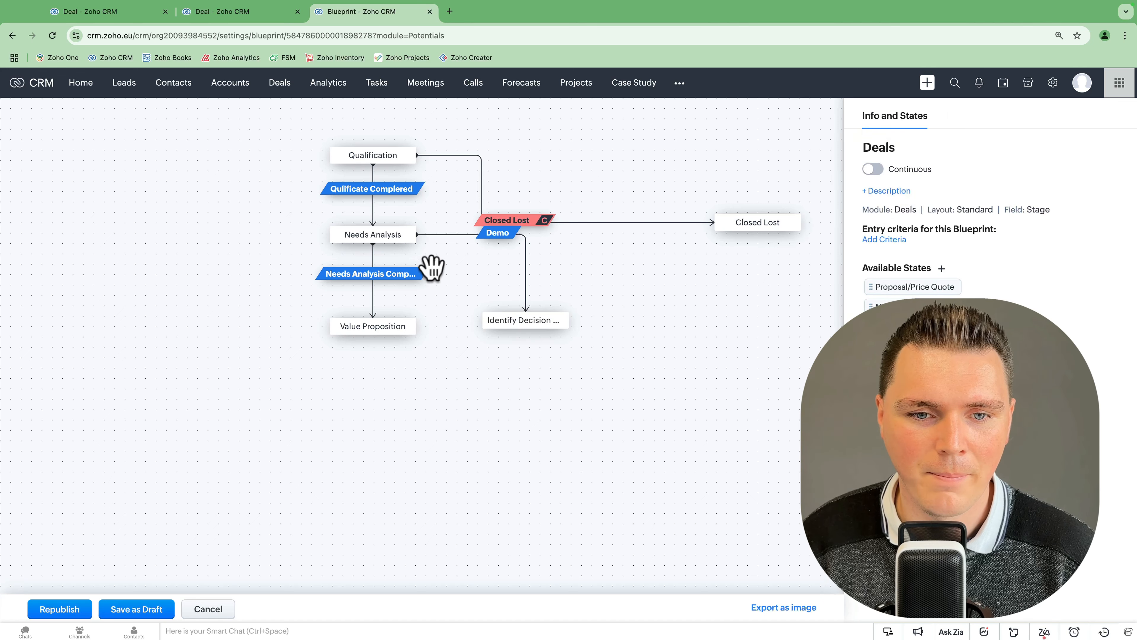
# Remove the Amount criterion from the Needs Analysis Completed transition by setting its field to None.
pyautogui.click(385, 273)
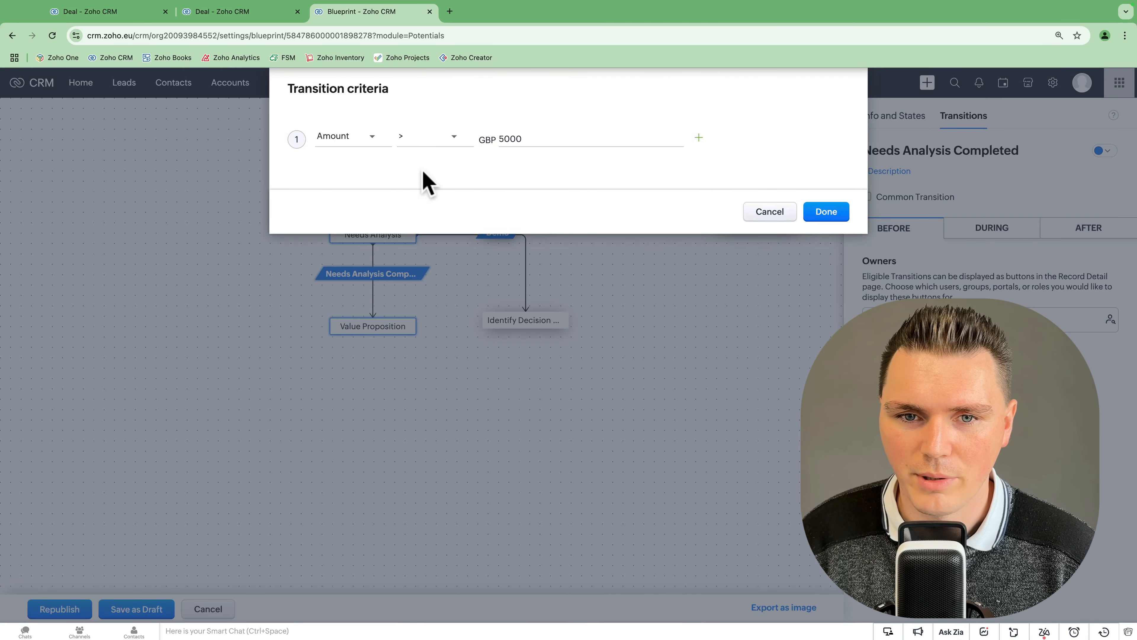
pyautogui.click(360, 135)
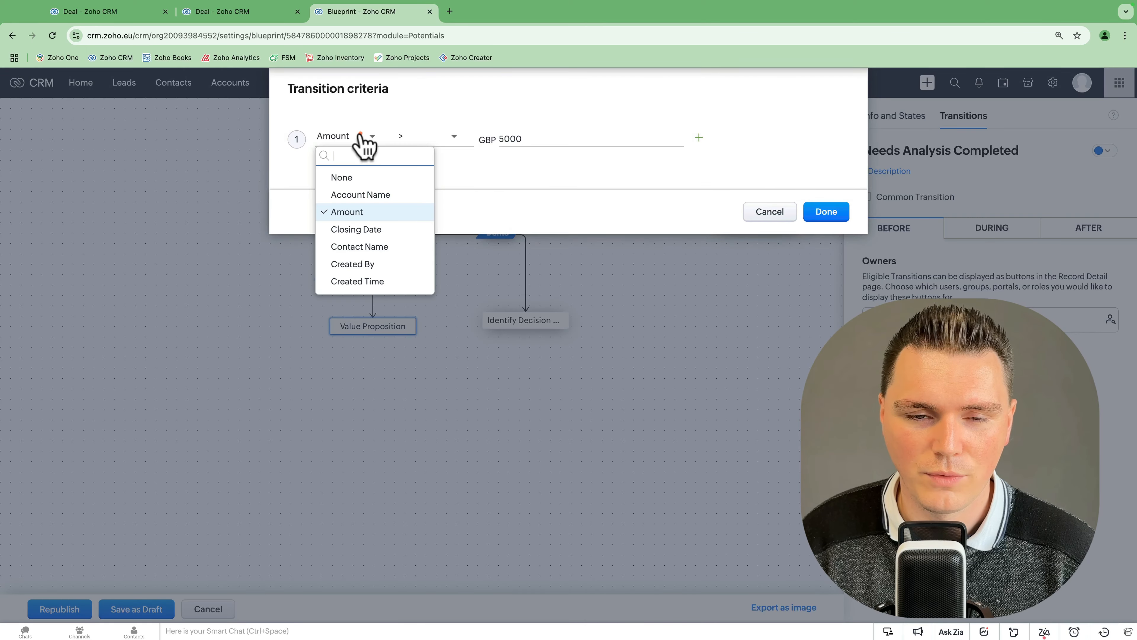
pyautogui.click(356, 178)
pyautogui.click(825, 210)
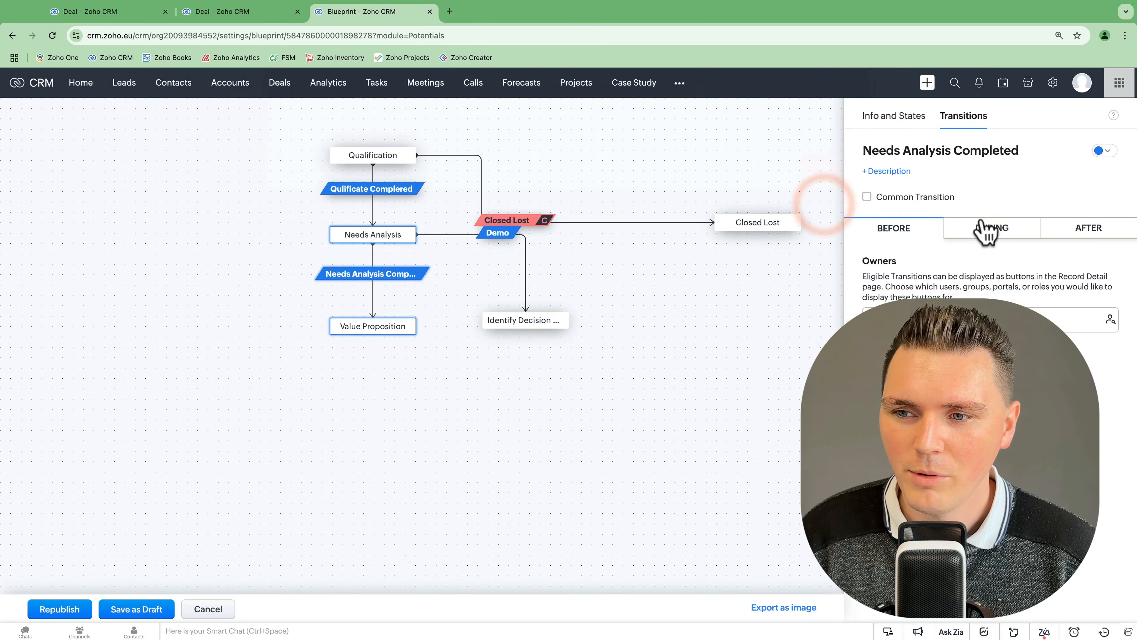
# Review the During and After settings of the Needs Analysis Completed transition.
pyautogui.click(983, 229)
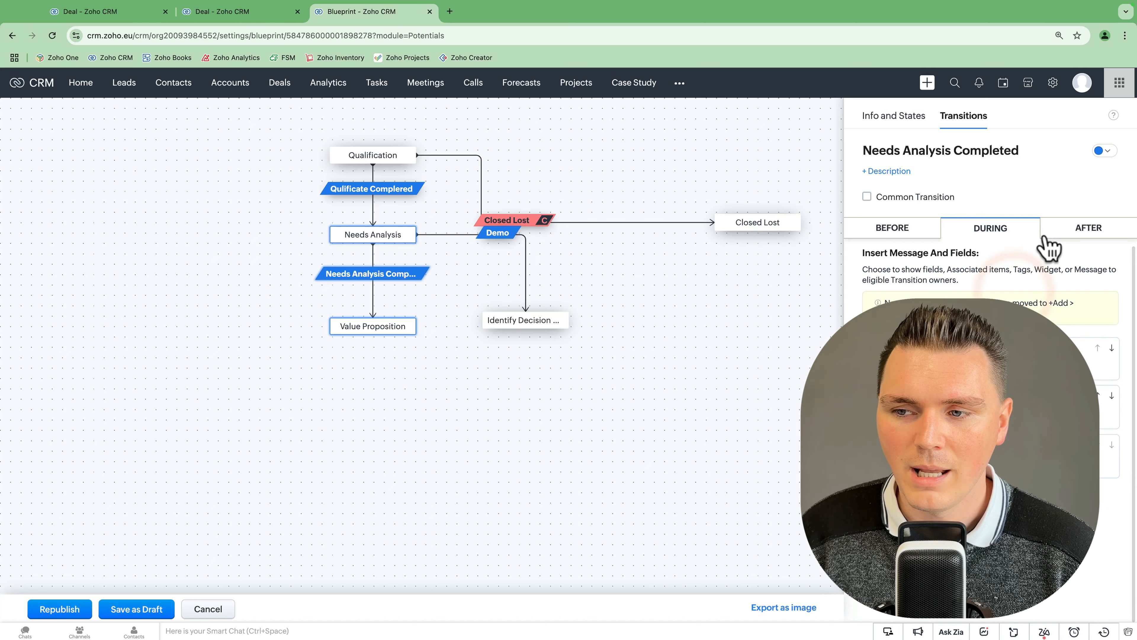
pyautogui.click(1076, 239)
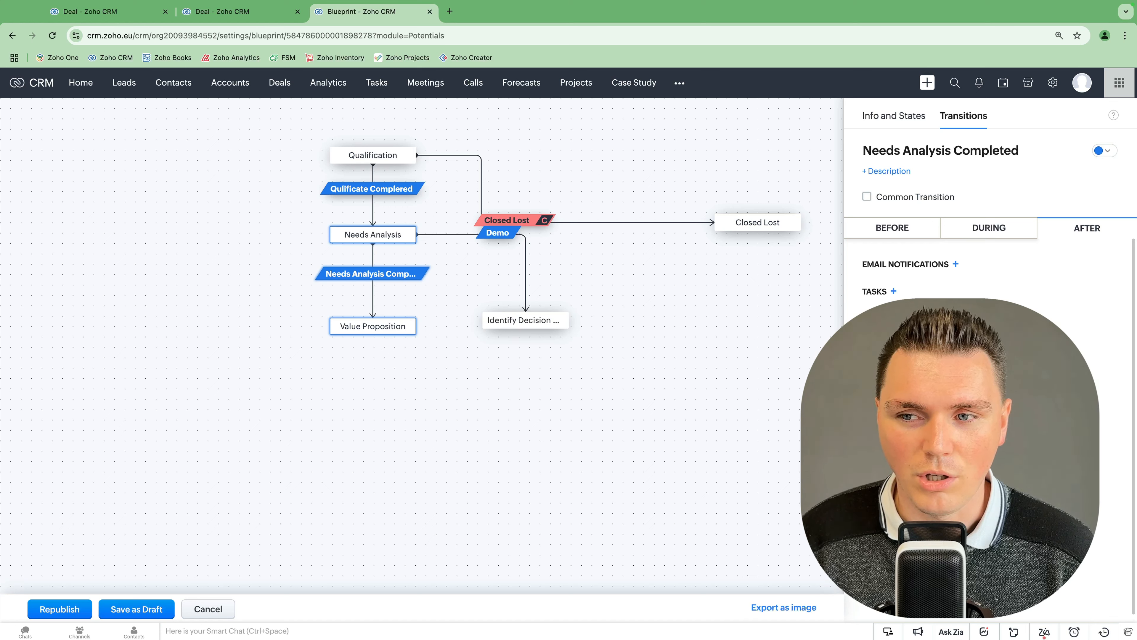
pyautogui.click(662, 312)
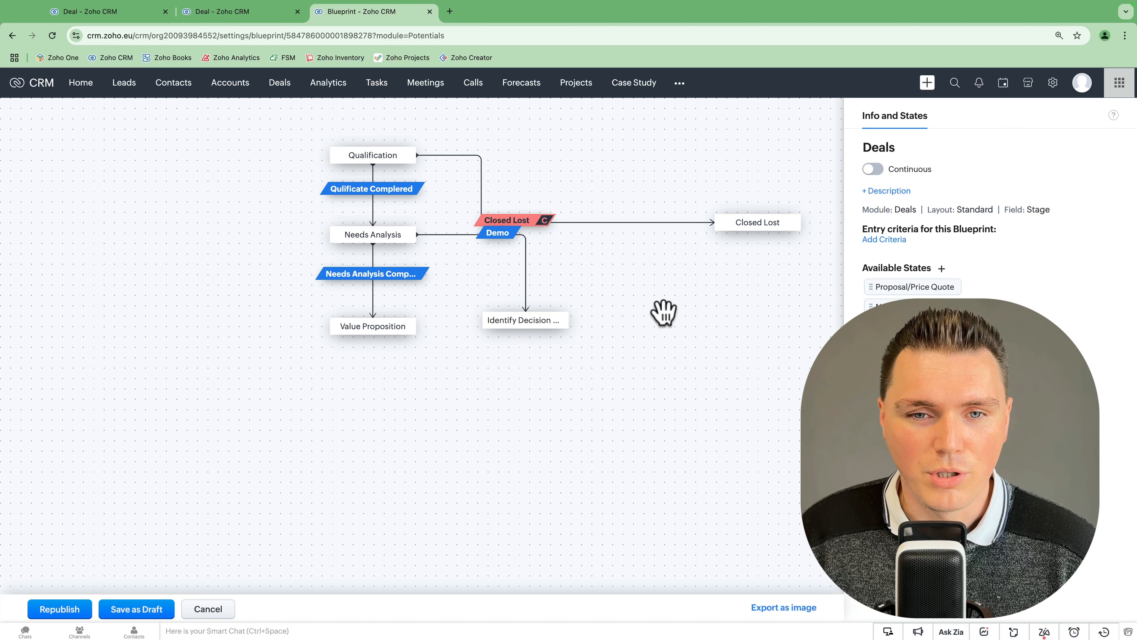
# Limit the Needs Analysis state to 2 business days and add an escalation on expiry of that limit.
pyautogui.click(374, 237)
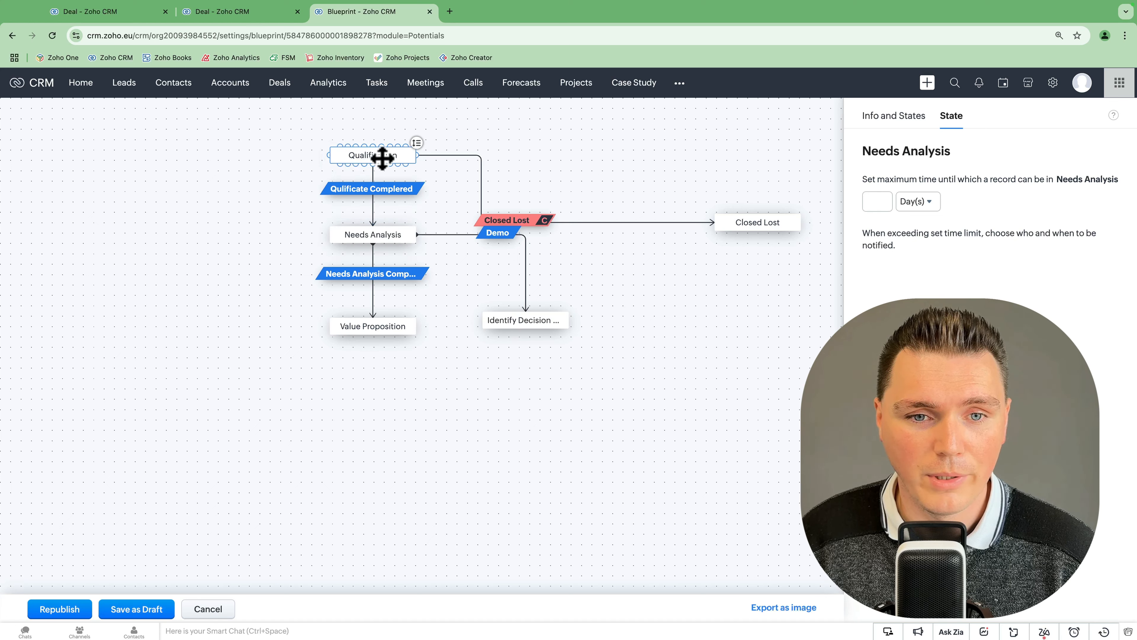
pyautogui.click(385, 235)
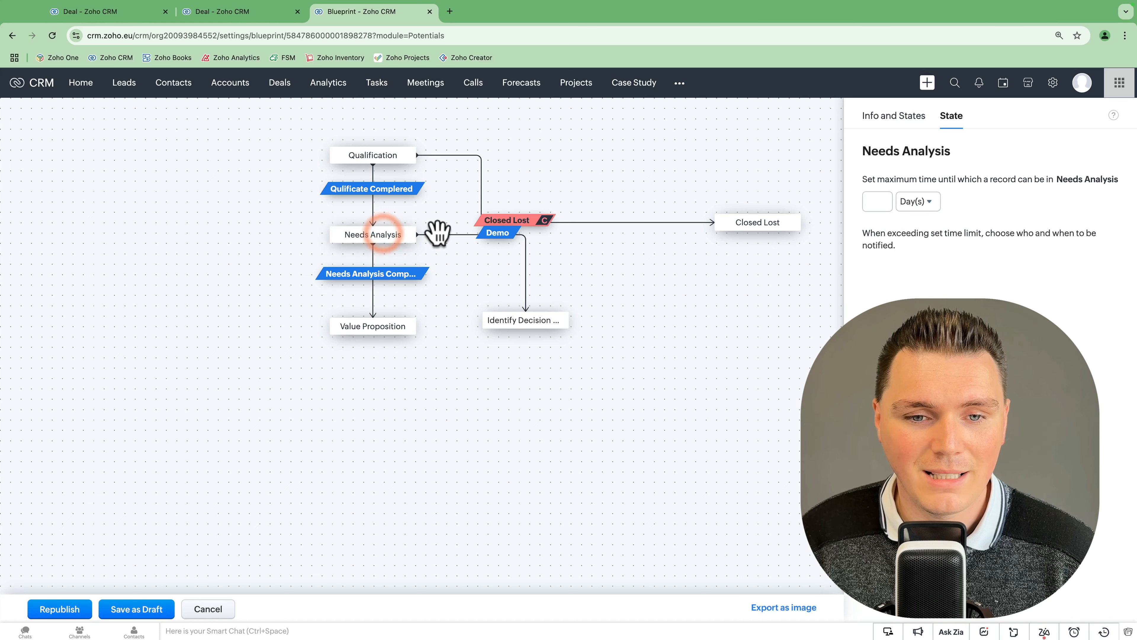
pyautogui.click(886, 200)
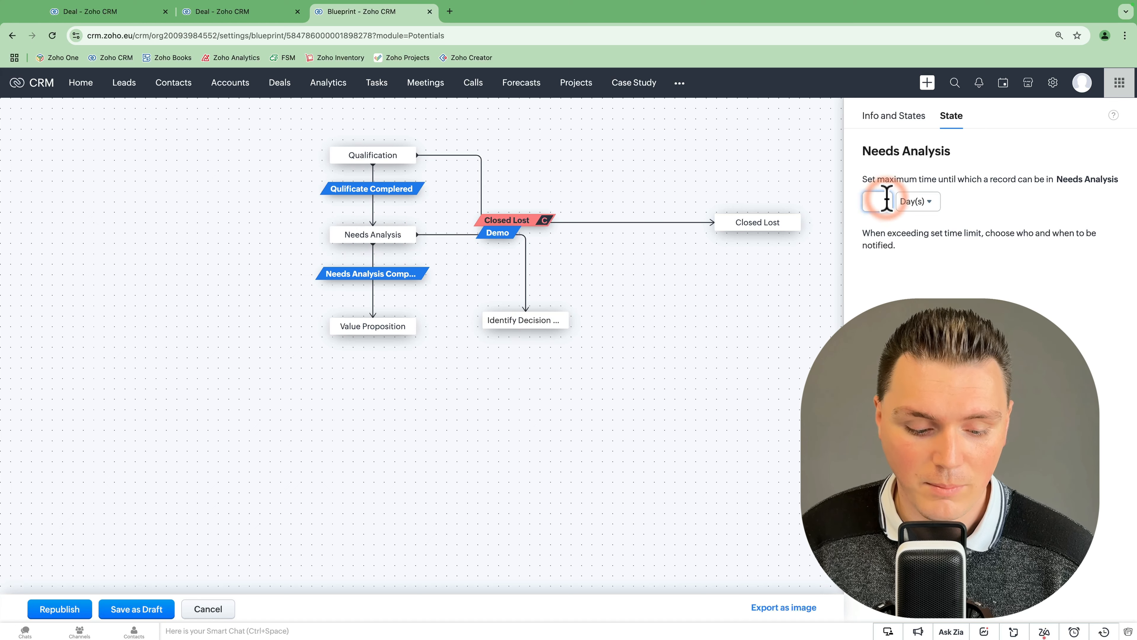
pyautogui.write('2')
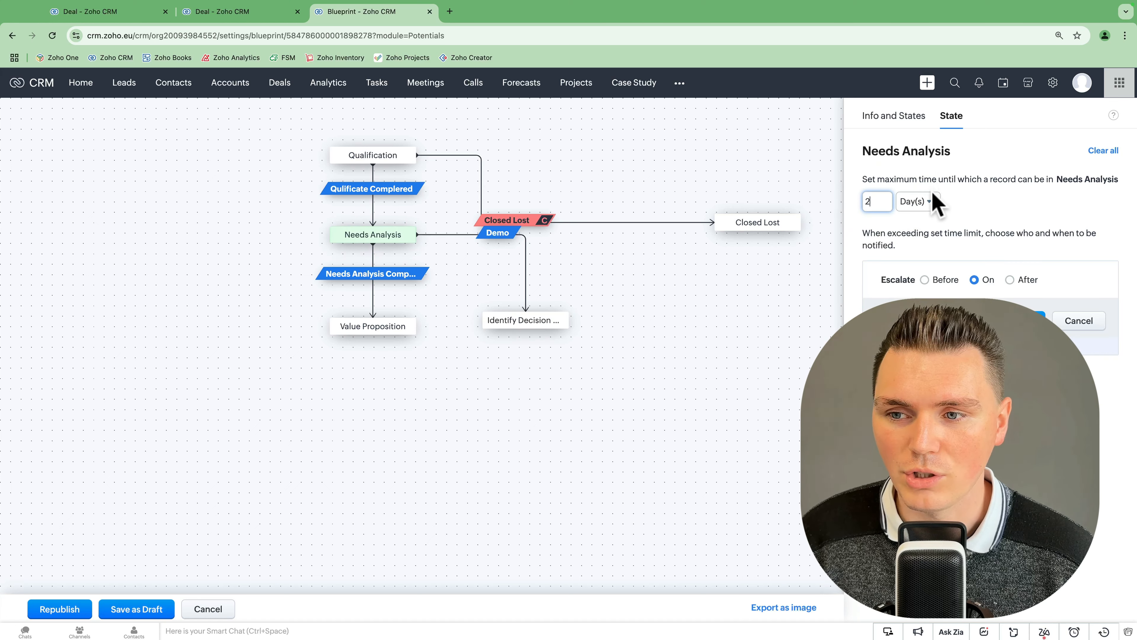
pyautogui.click(929, 202)
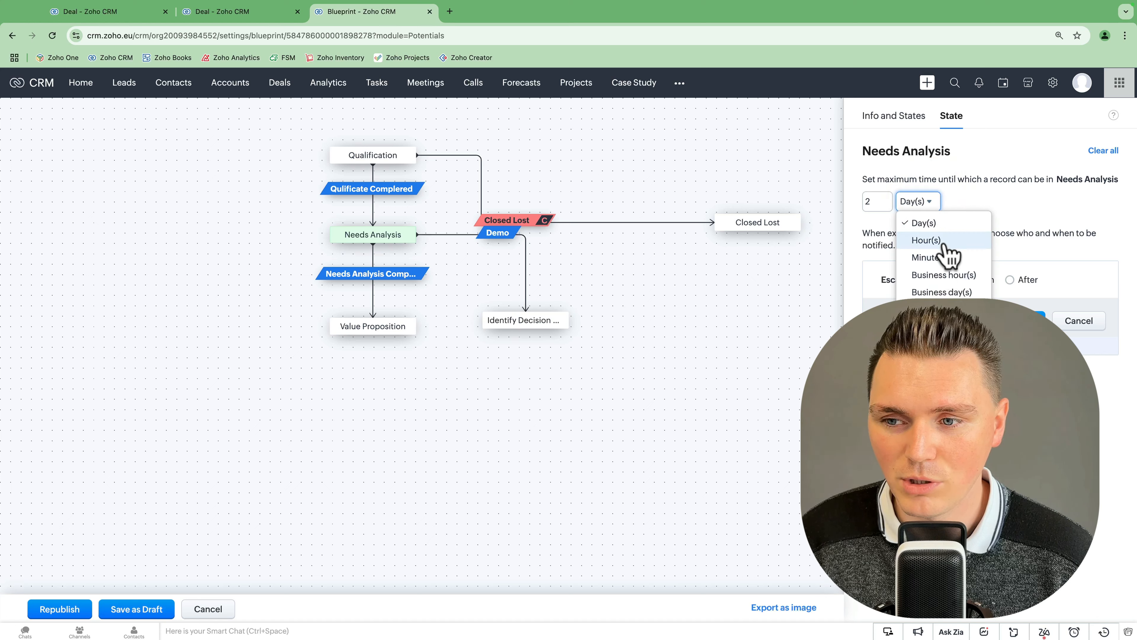
pyautogui.click(961, 292)
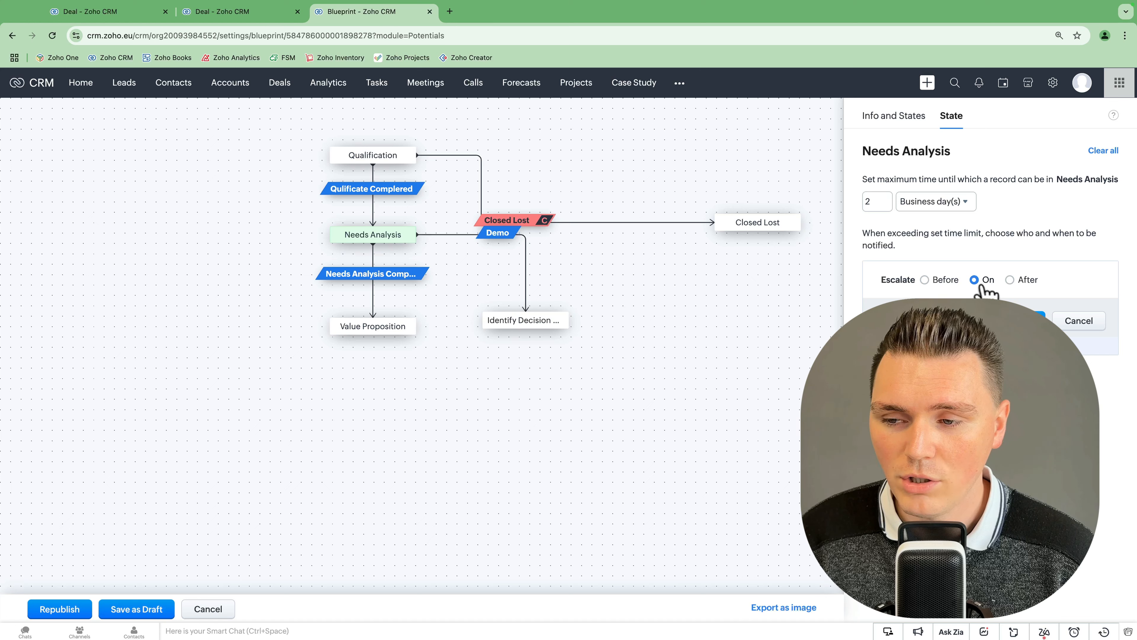
pyautogui.click(1025, 320)
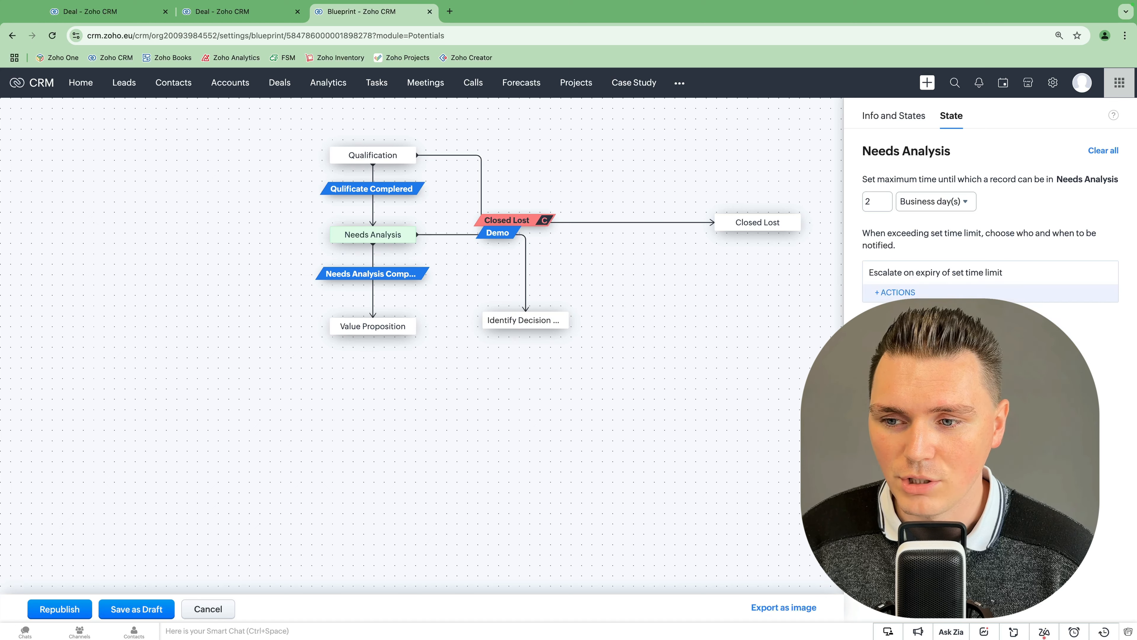
# Add a default SLA alert to the on-expiry escalation, notifying the only CRM user.
pyautogui.click(895, 292)
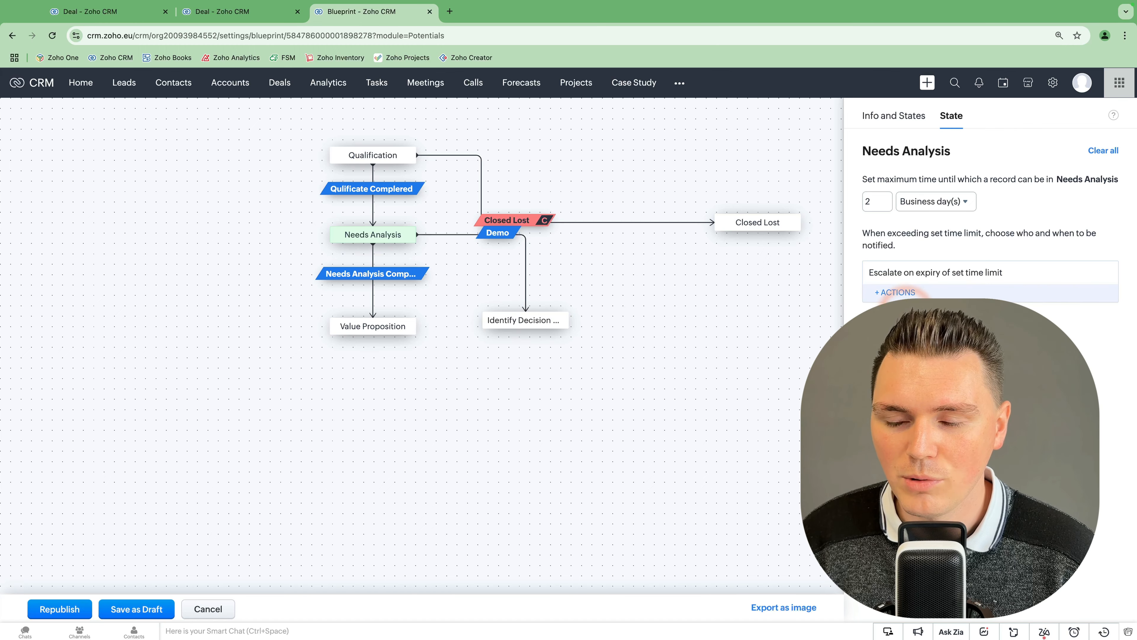
pyautogui.click(897, 292)
pyautogui.click(376, 173)
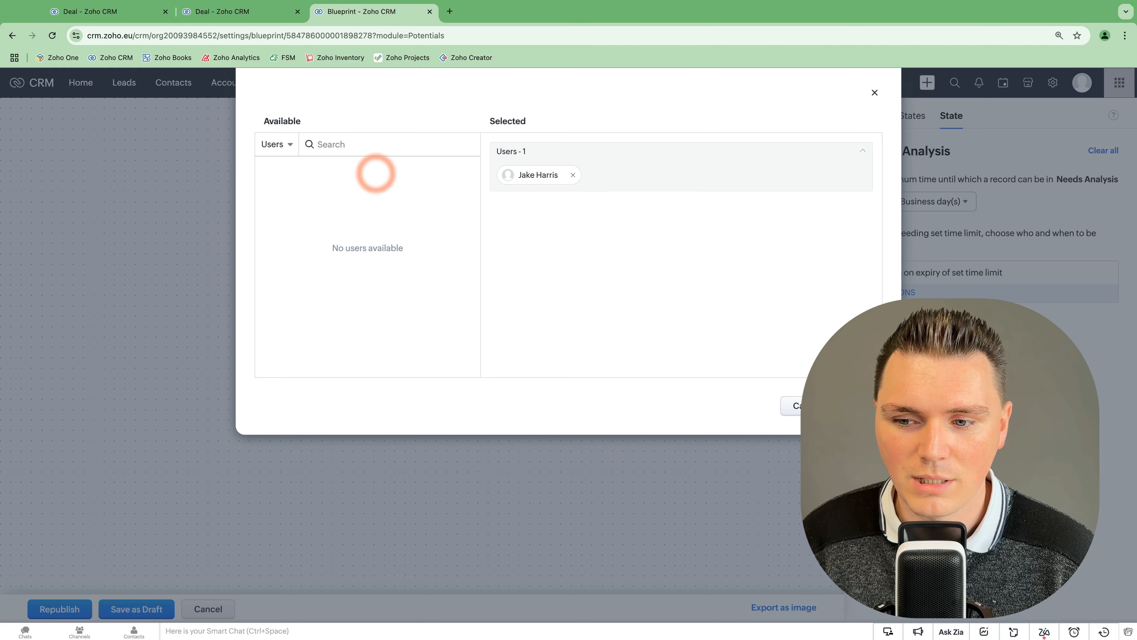
pyautogui.click(860, 405)
# Add a second escalation to the Needs Analysis state with an alert to the only CRM user.
pyautogui.click(891, 353)
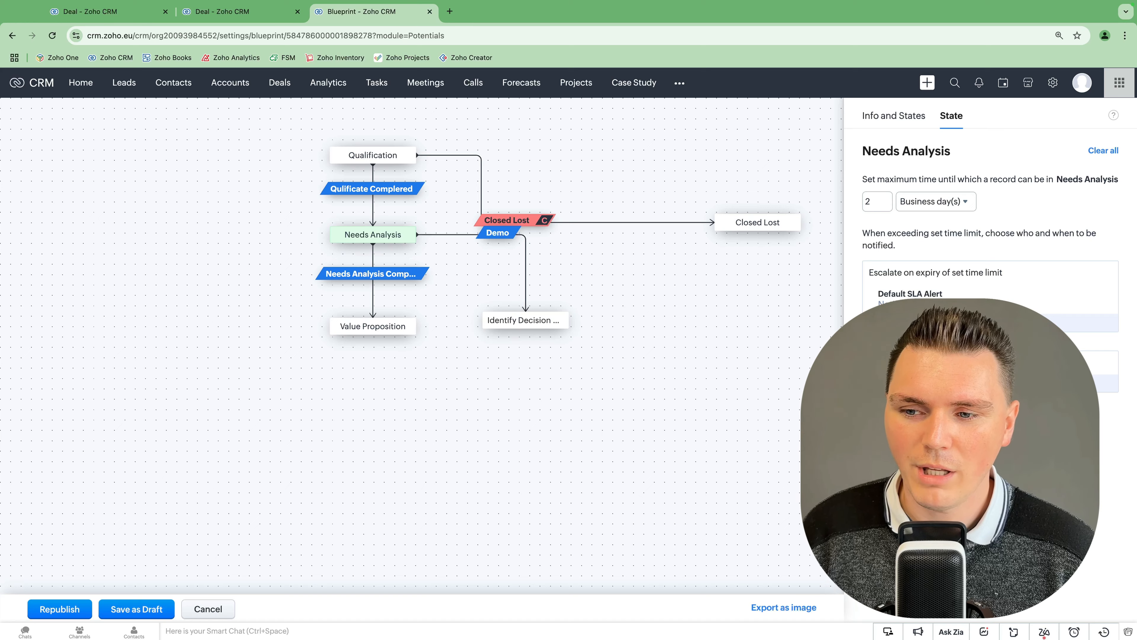
pyautogui.click(899, 322)
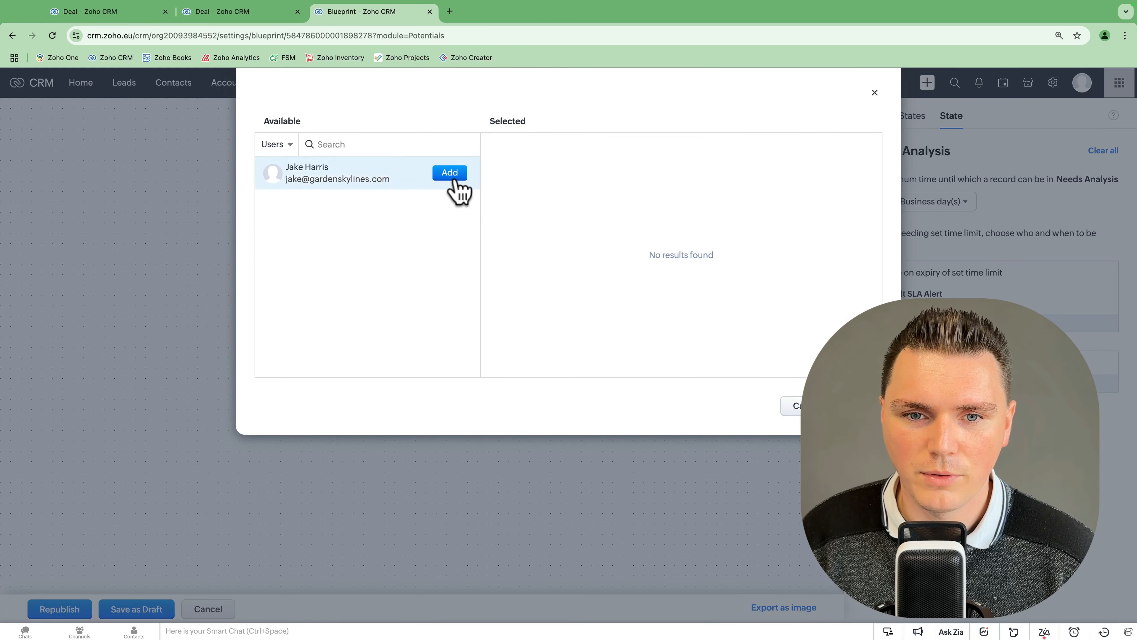
pyautogui.click(455, 178)
pyautogui.click(861, 406)
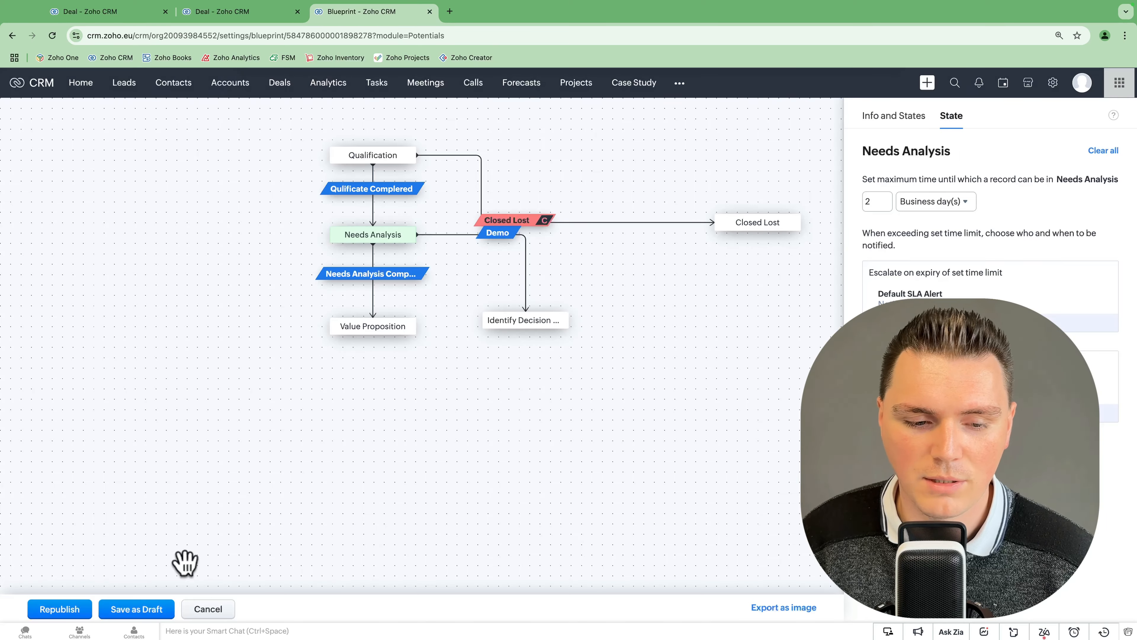
# Republish the Deals blueprint and reload the Garden Remodel deal.
pyautogui.click(75, 606)
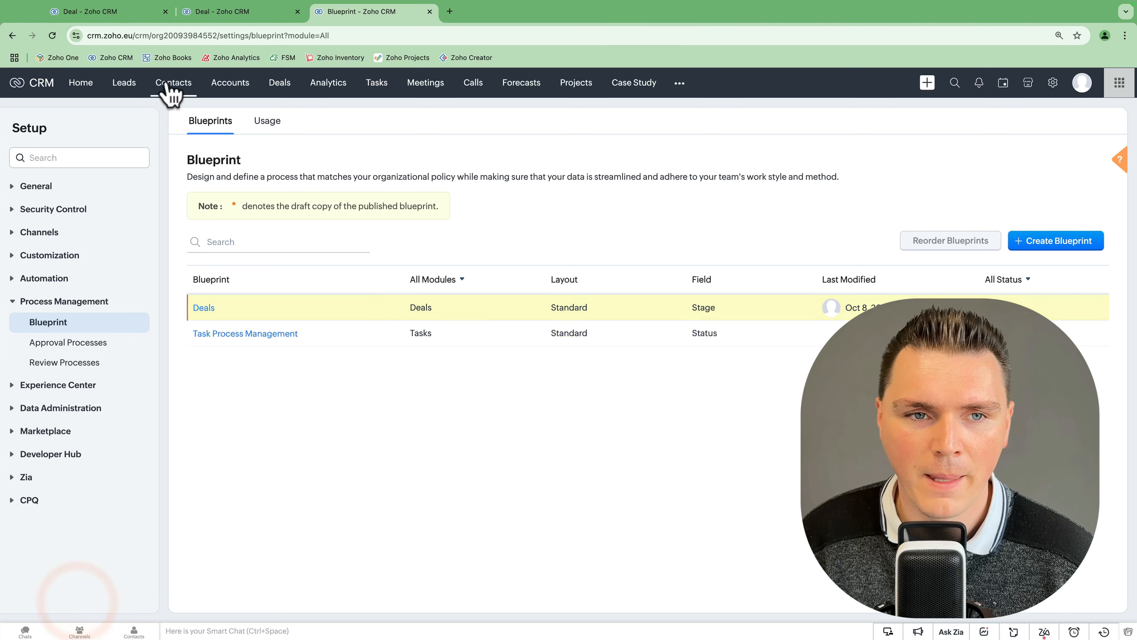
pyautogui.click(219, 12)
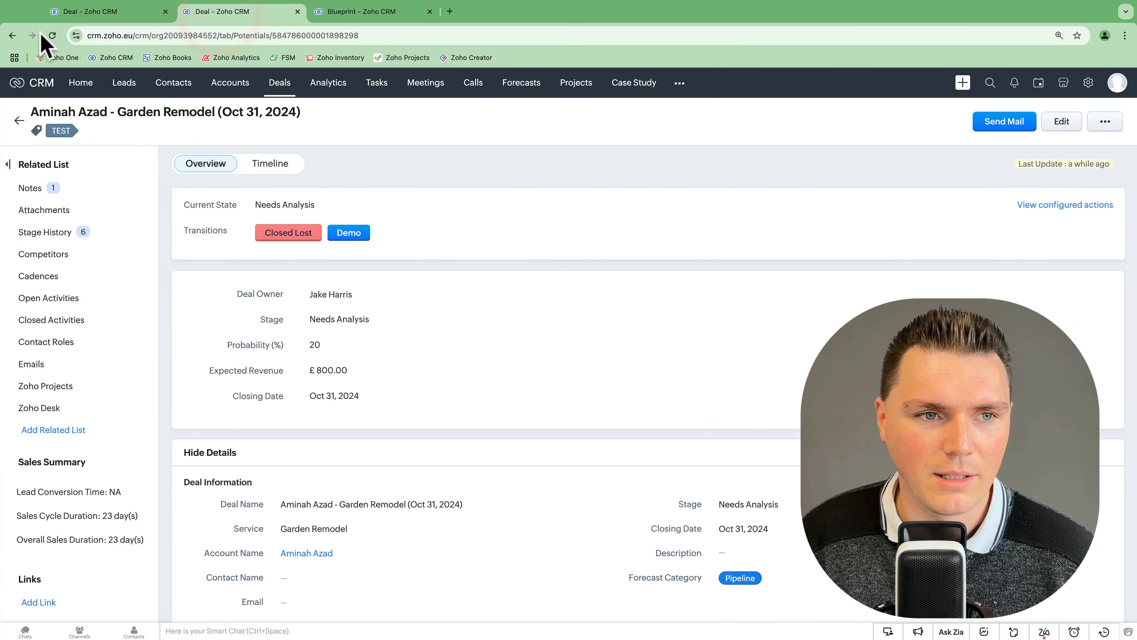
pyautogui.click(52, 35)
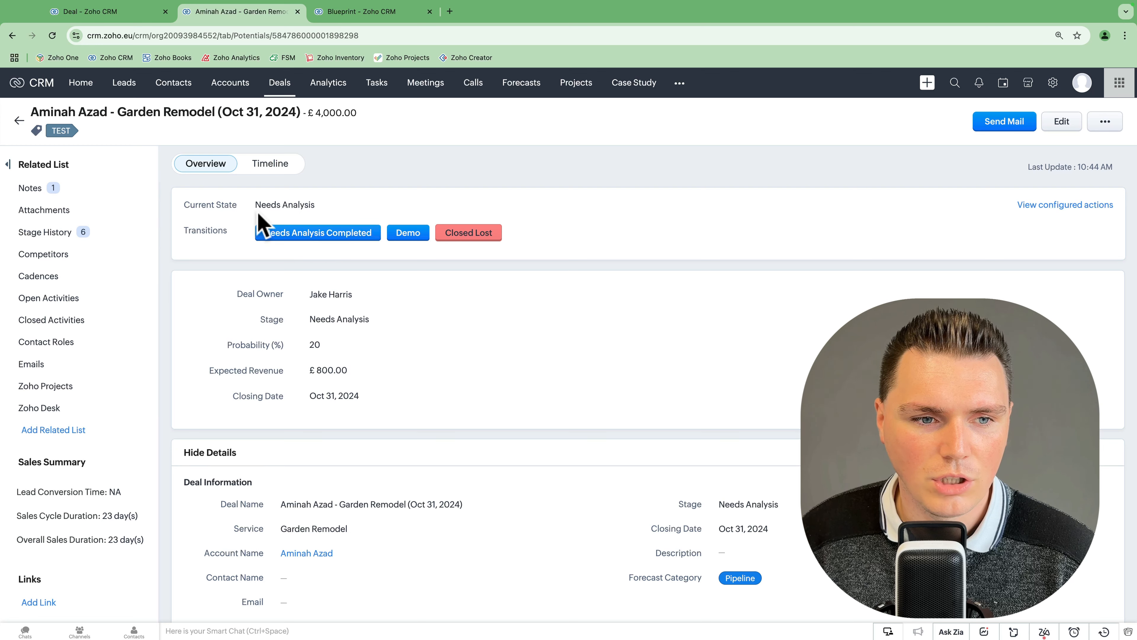
# Run the Closed Lost transition on the Garden Remodel deal with the note TEST and save it.
pyautogui.click(466, 234)
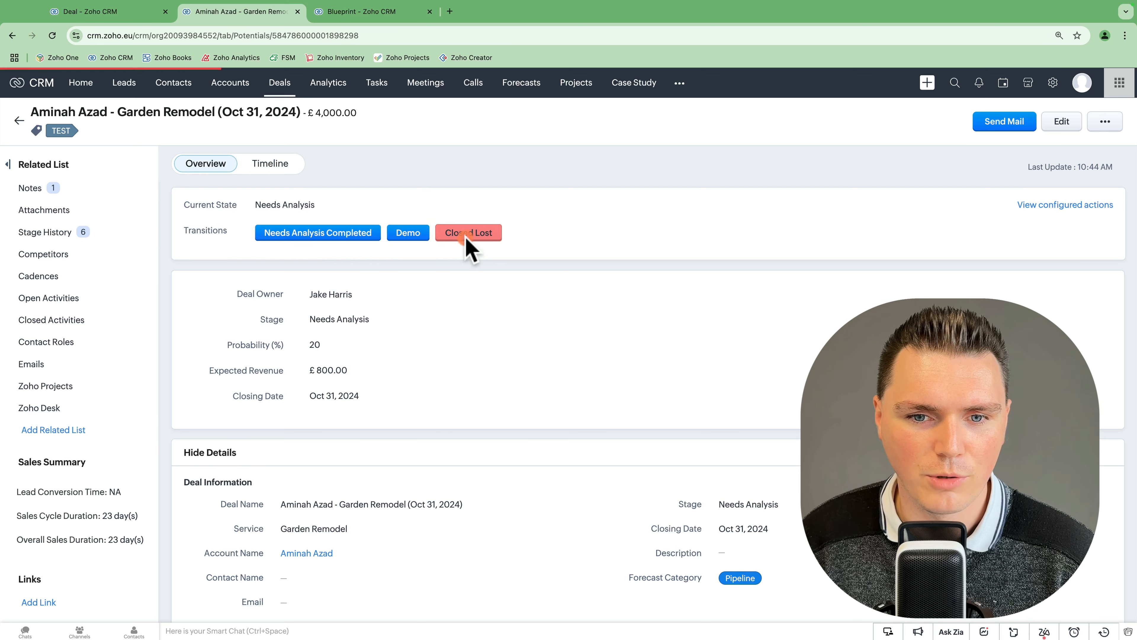
pyautogui.click(466, 241)
pyautogui.write('TEST')
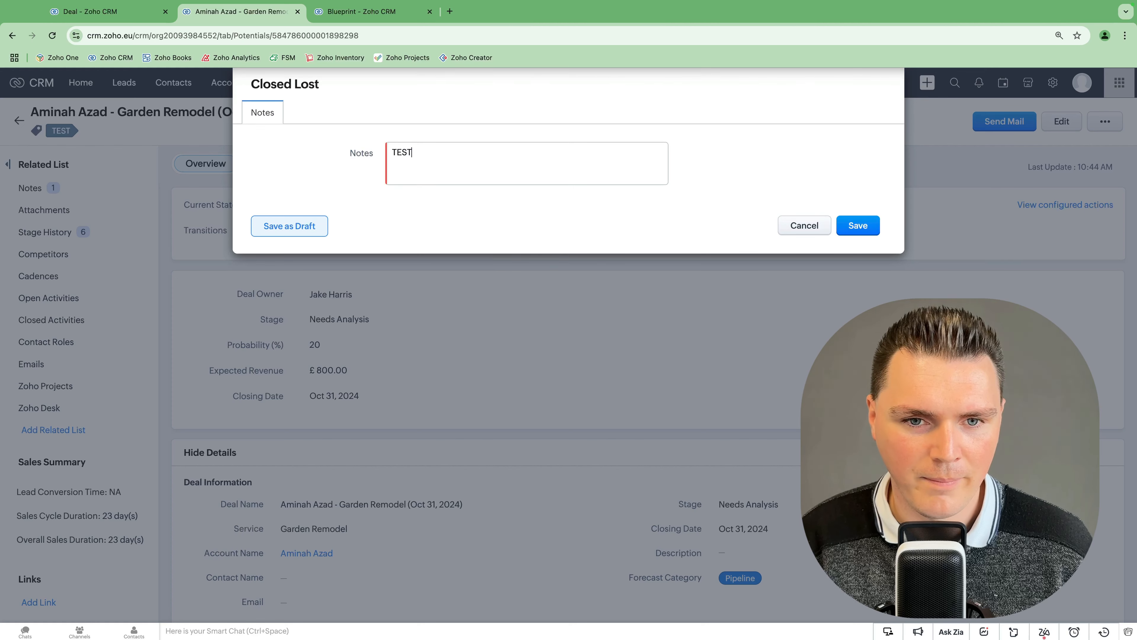
pyautogui.click(861, 226)
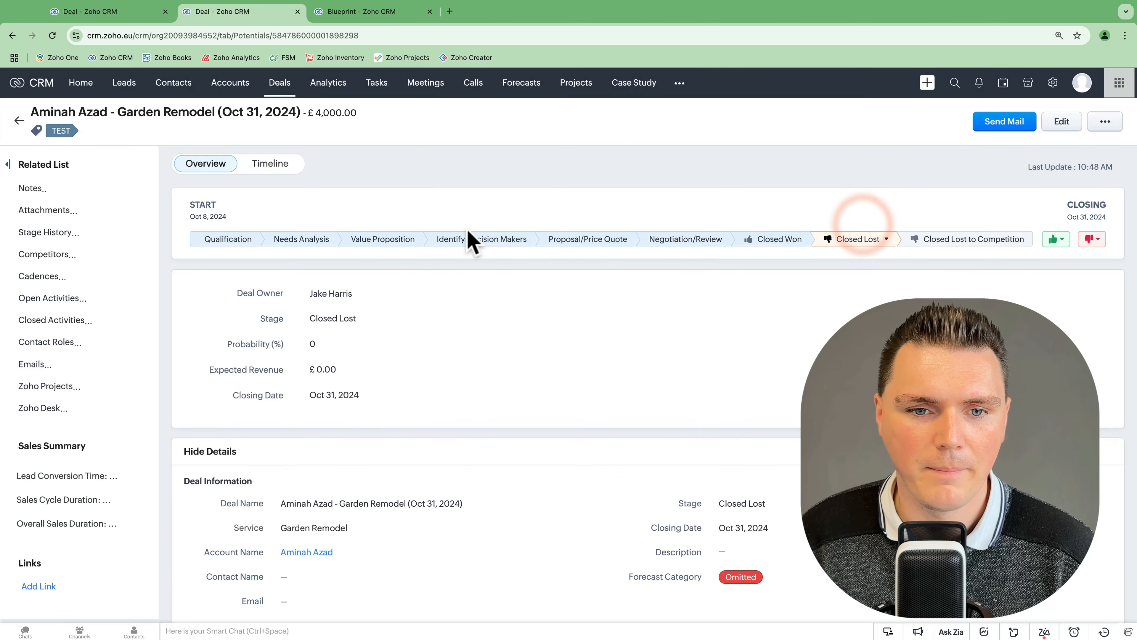
# Return the deal to the Qualification stage and run Qulificate Complered to check the Needs Analysis SLA.
pyautogui.click(226, 240)
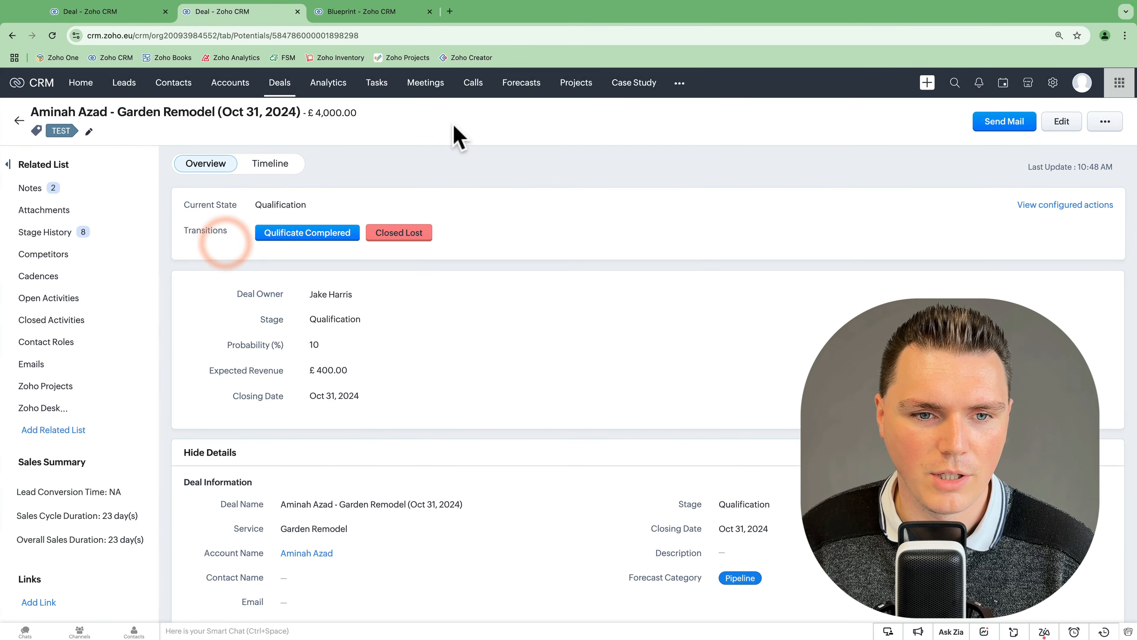
pyautogui.click(323, 237)
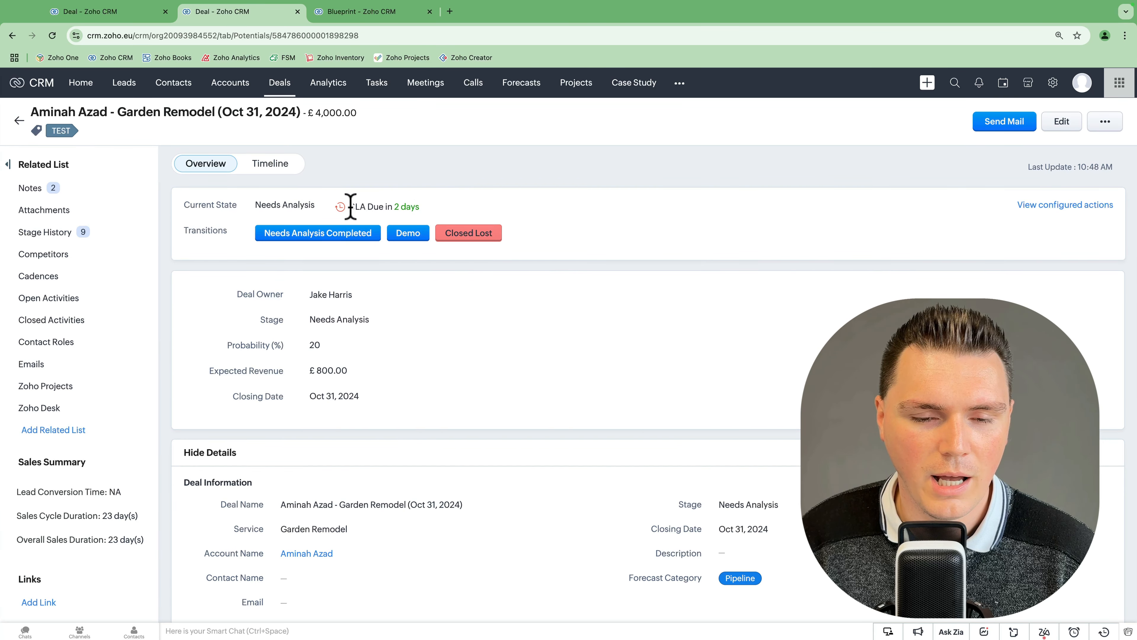
pyautogui.moveTo(351, 207); pyautogui.dragTo(437, 221)
pyautogui.click(429, 214)
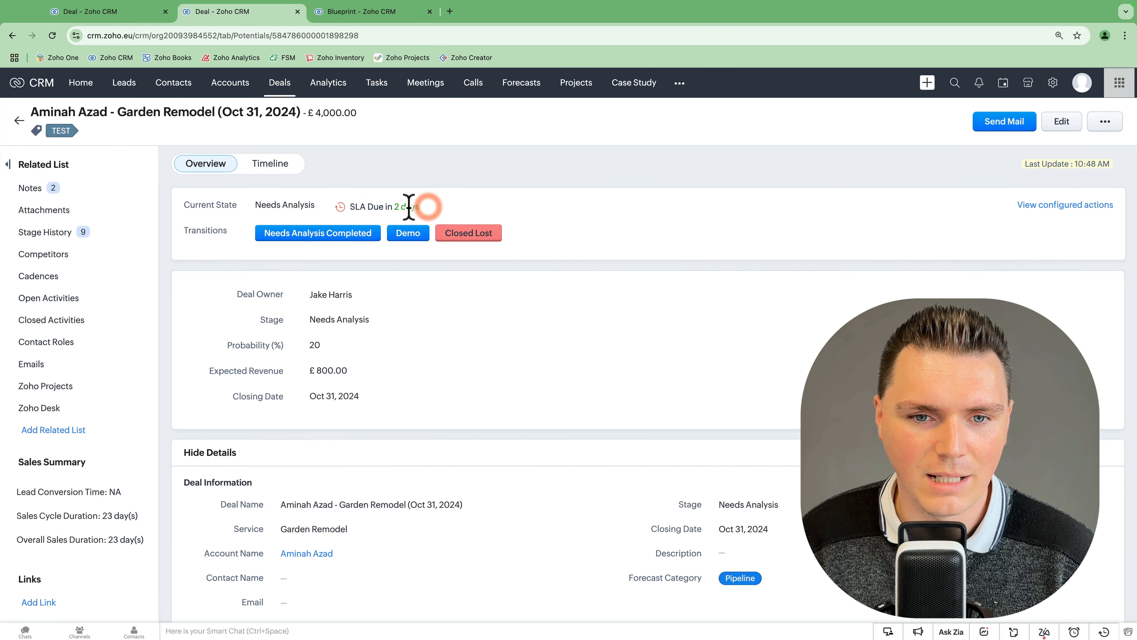
# Reopen the Garden Remodel (Oct 31, 2024) deal from the Deals list and check when its Needs Analysis SLA is due.
pyautogui.click(341, 207)
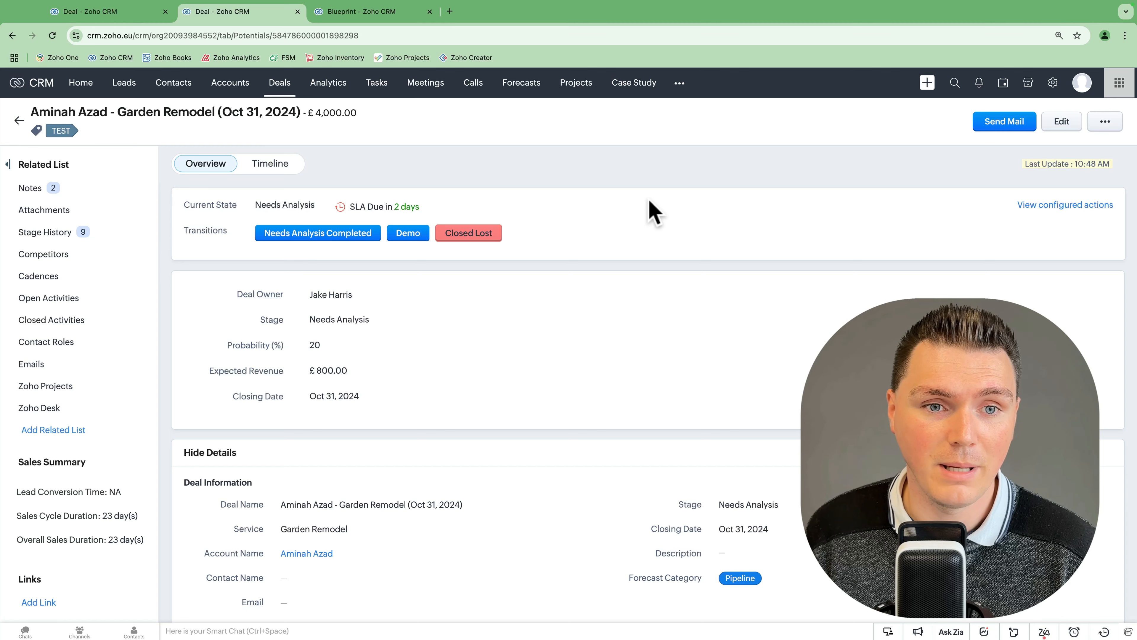
pyautogui.click(281, 88)
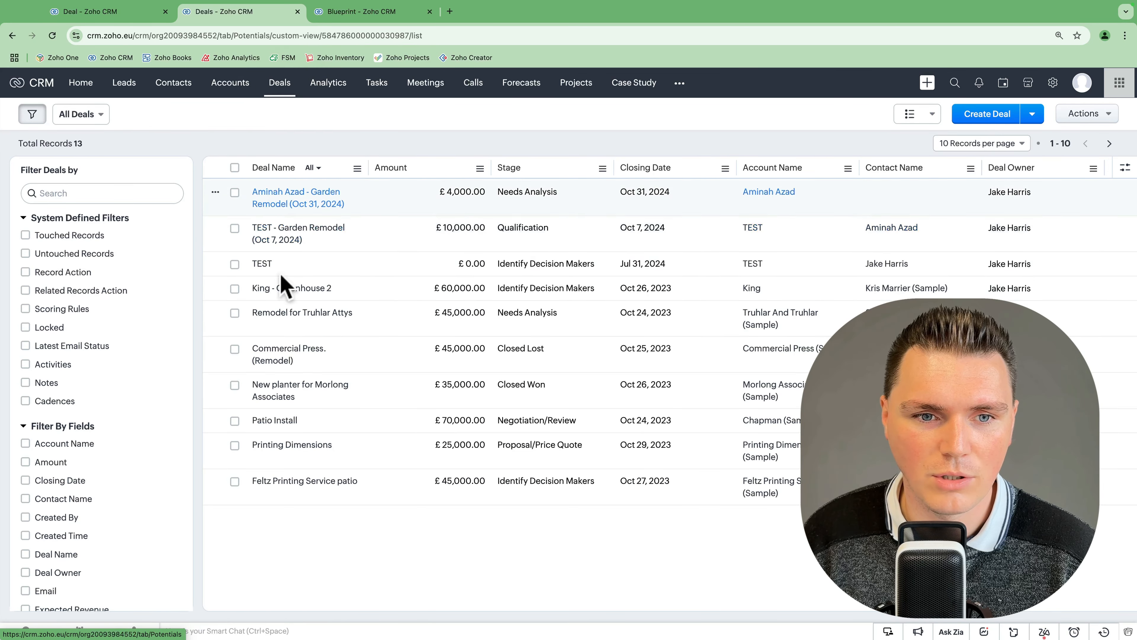
pyautogui.click(291, 201)
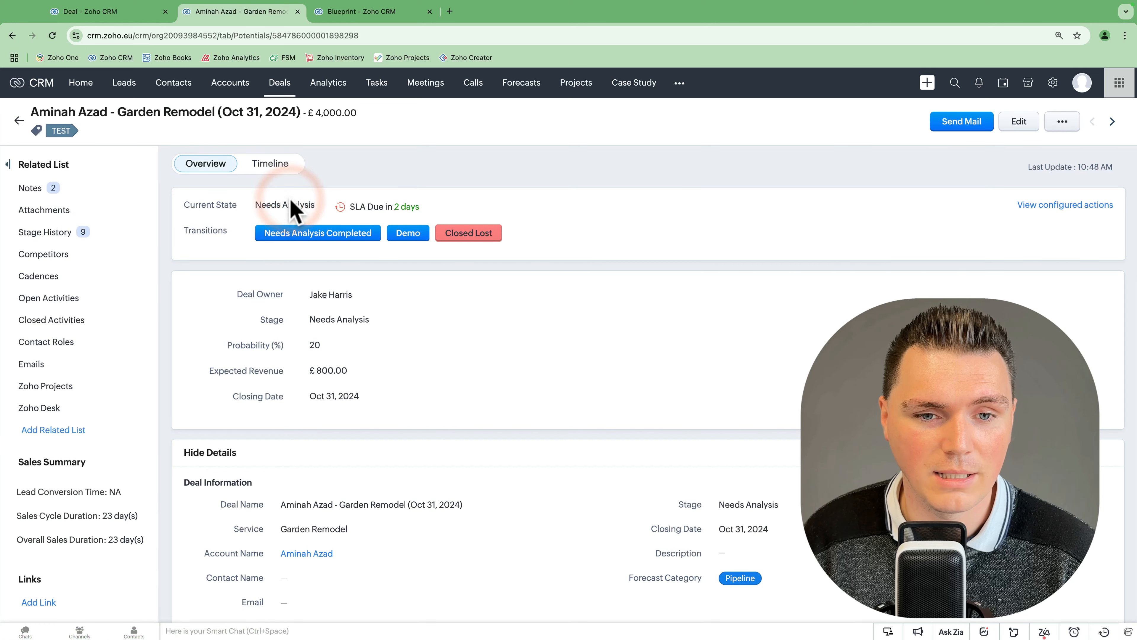
pyautogui.moveTo(350, 207); pyautogui.dragTo(428, 217)
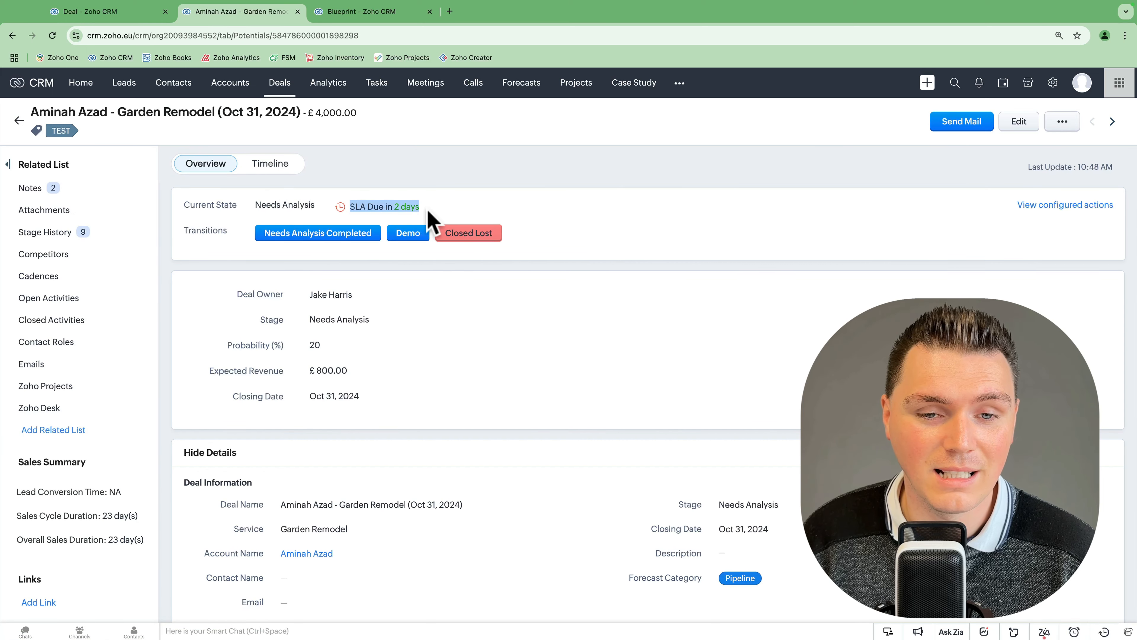
pyautogui.click(428, 218)
pyautogui.click(446, 297)
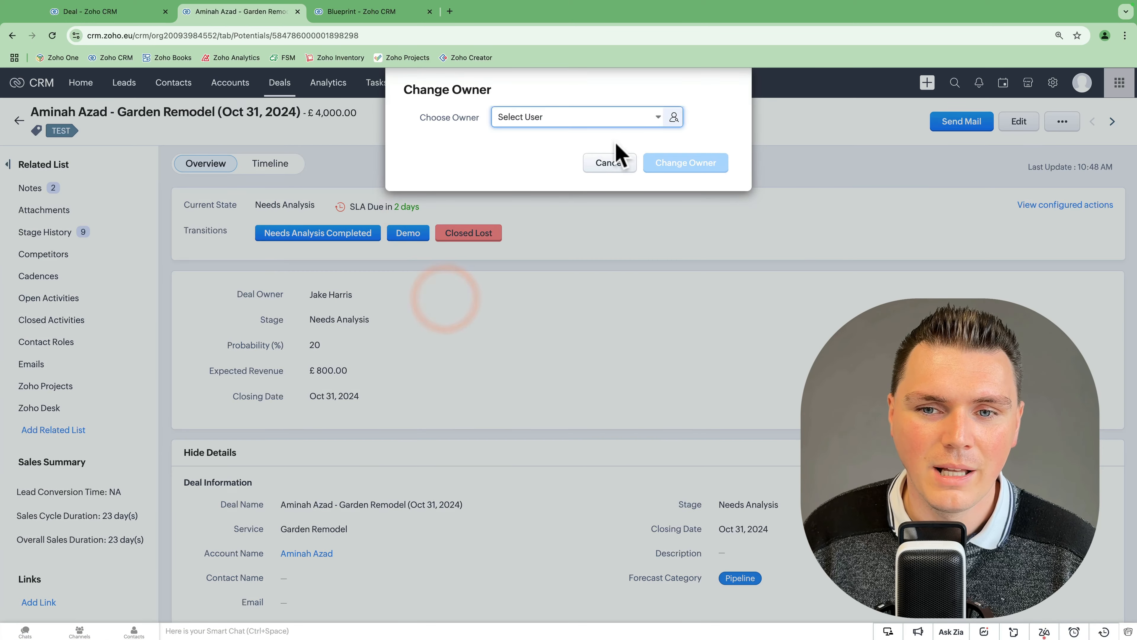
pyautogui.click(608, 160)
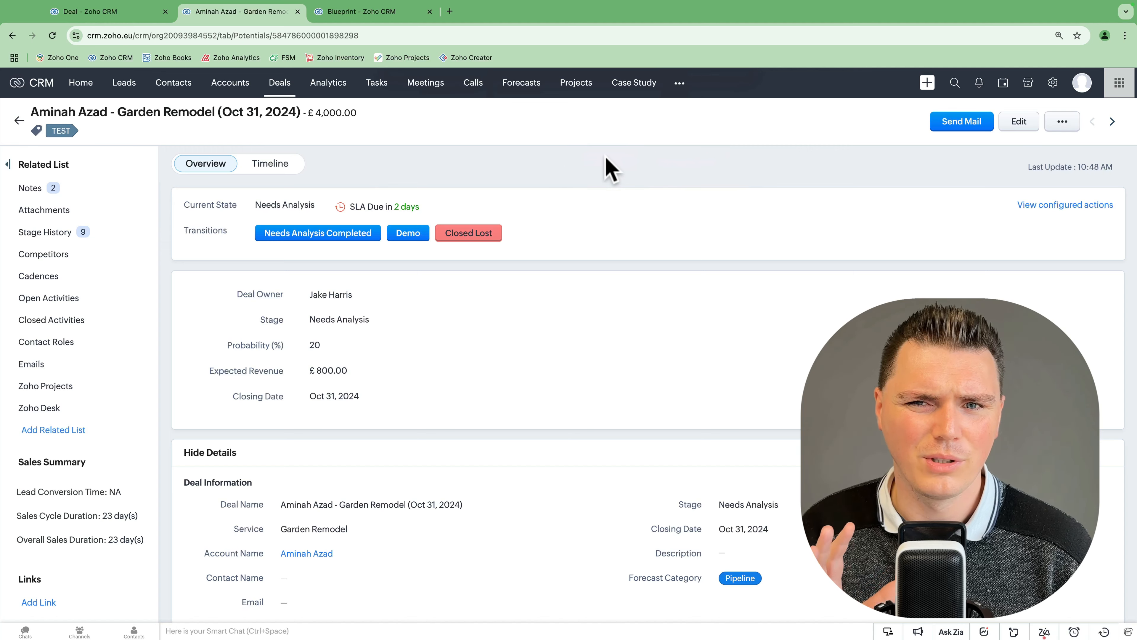